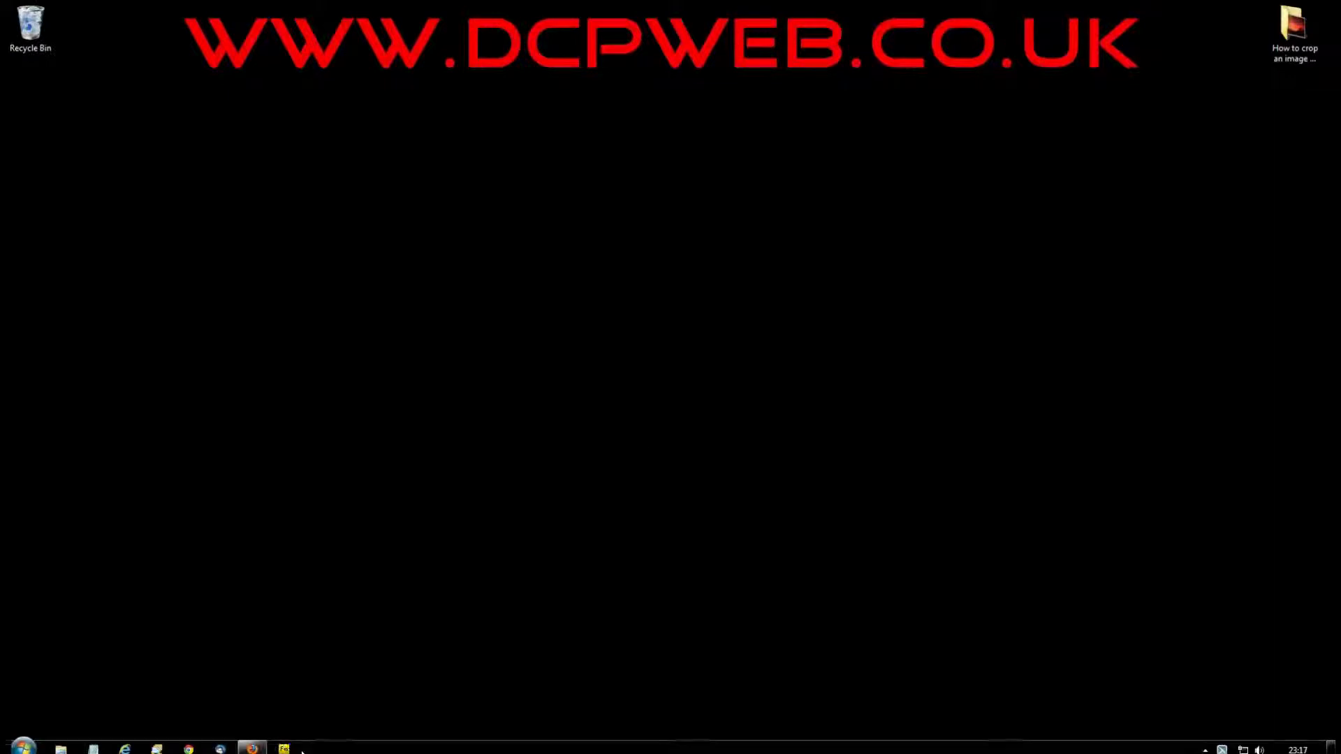
# Step: Switch to Firefox and look over the introductory paragraph and header banner on the dcpweb.co.uk home page
pyautogui.click(254, 745)
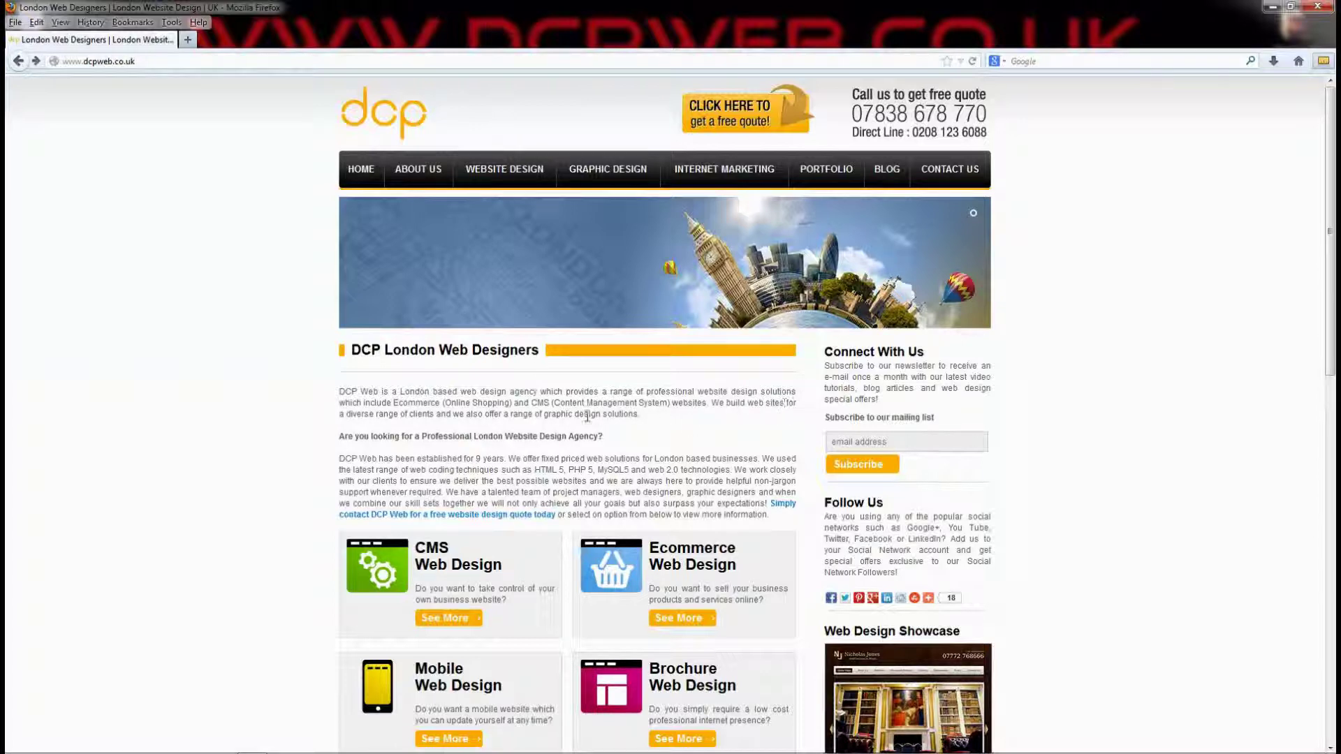
pyautogui.moveTo(525, 393); pyautogui.dragTo(347, 395)
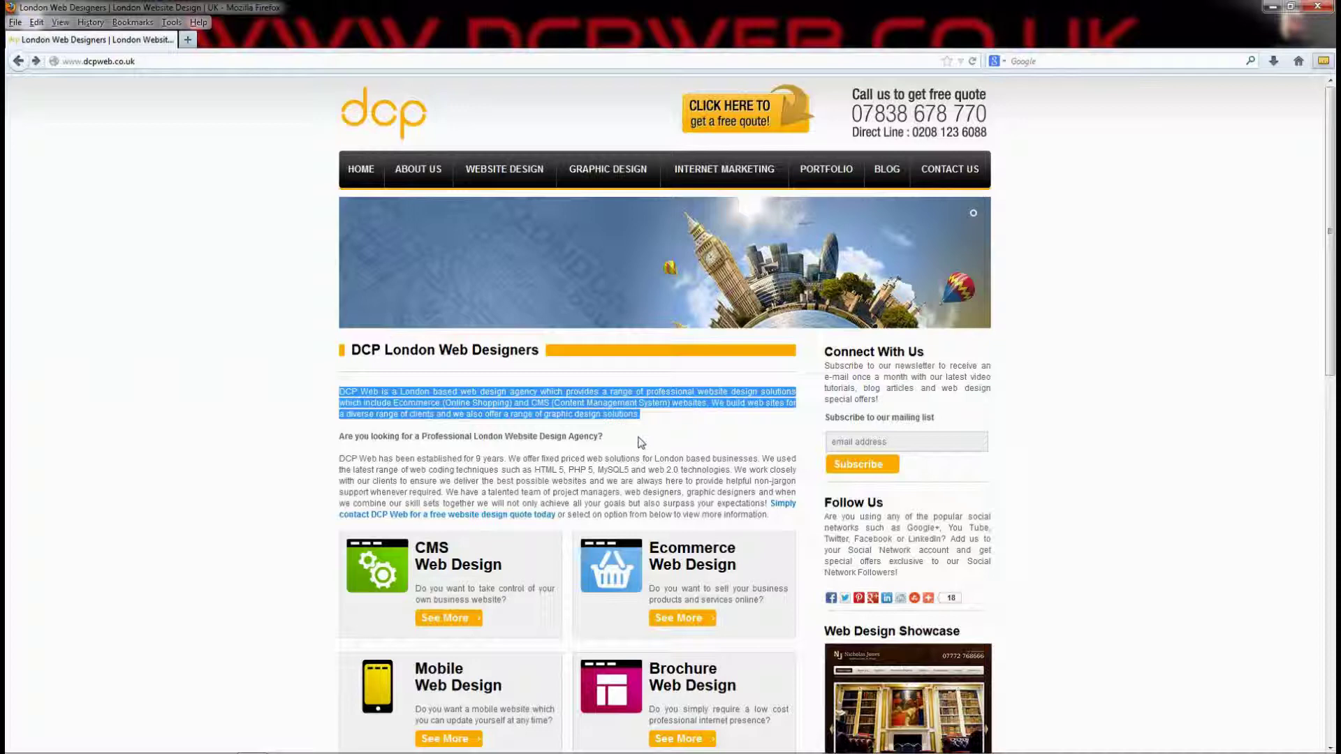
pyautogui.click(663, 371)
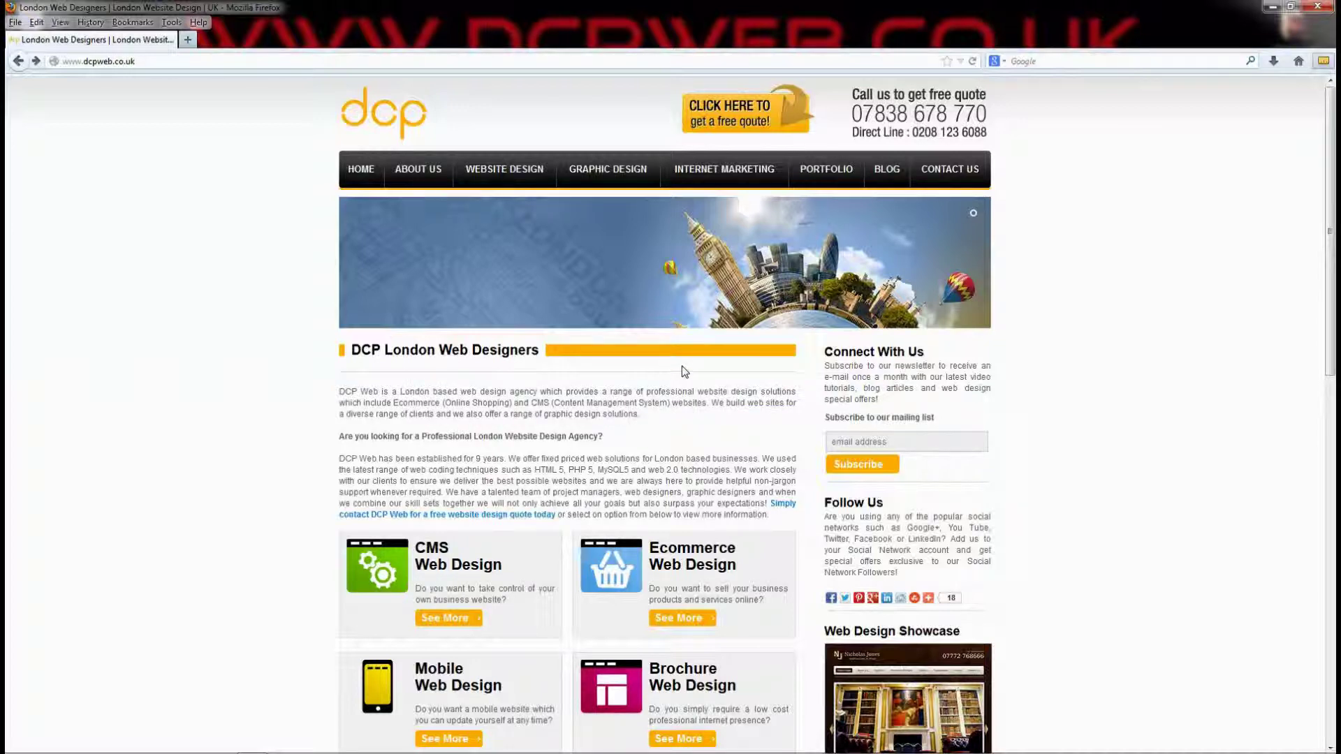
pyautogui.rightClick(669, 246)
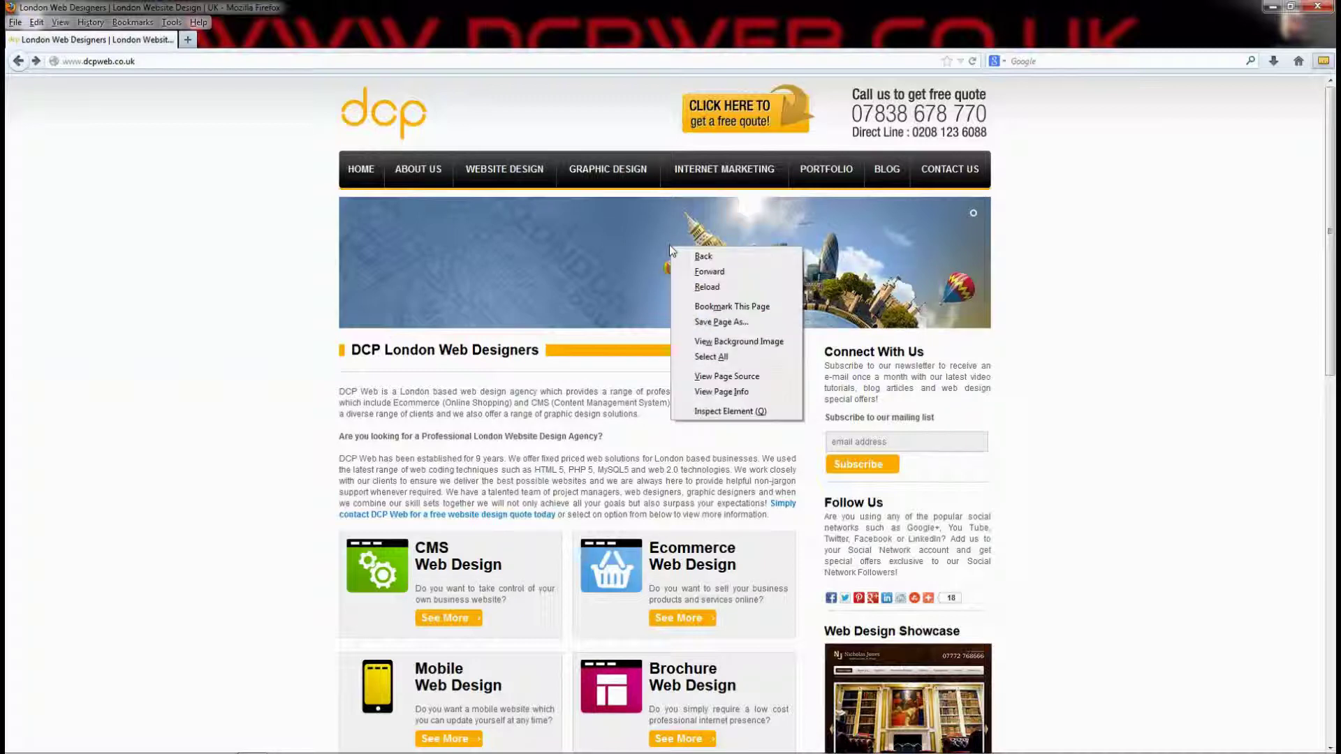
pyautogui.click(649, 248)
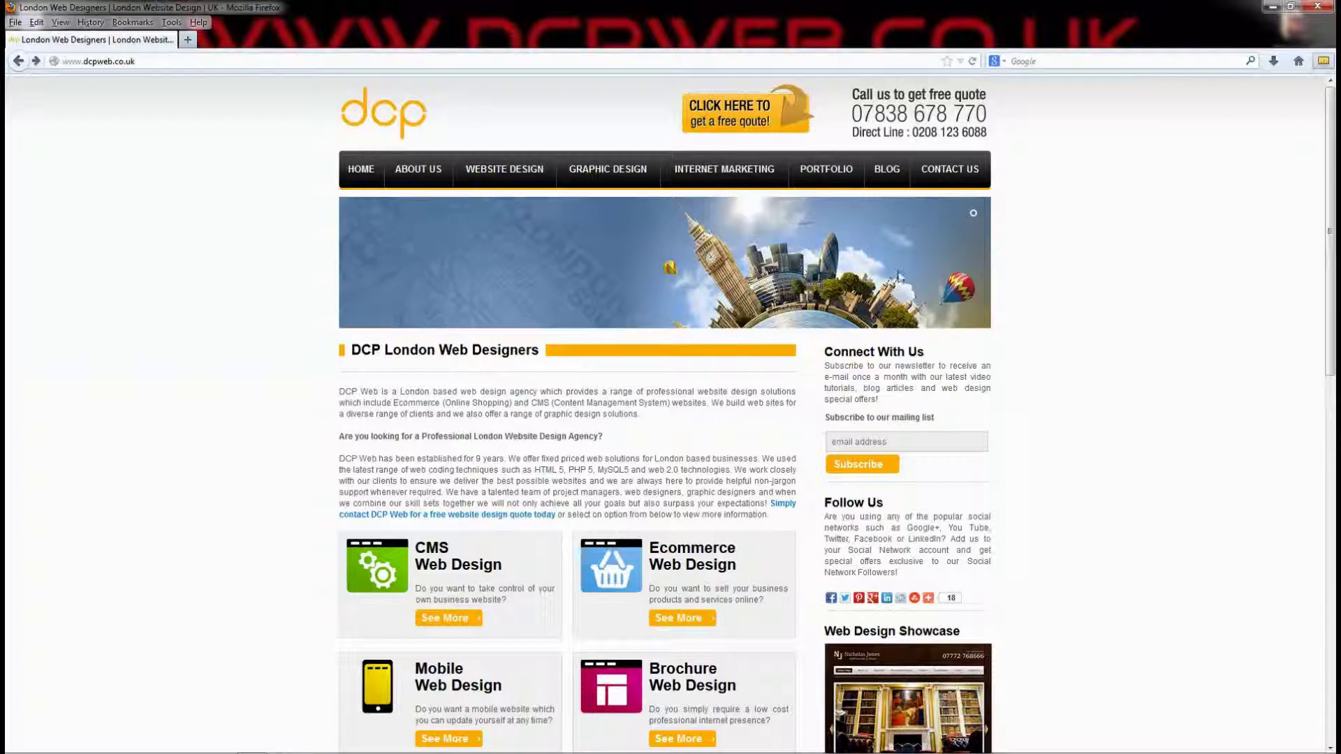
# Step: Check the pixel dimensions of the first Web Design Showcase thumbnail in its image info
pyautogui.scroll(-5, 1051, 307)
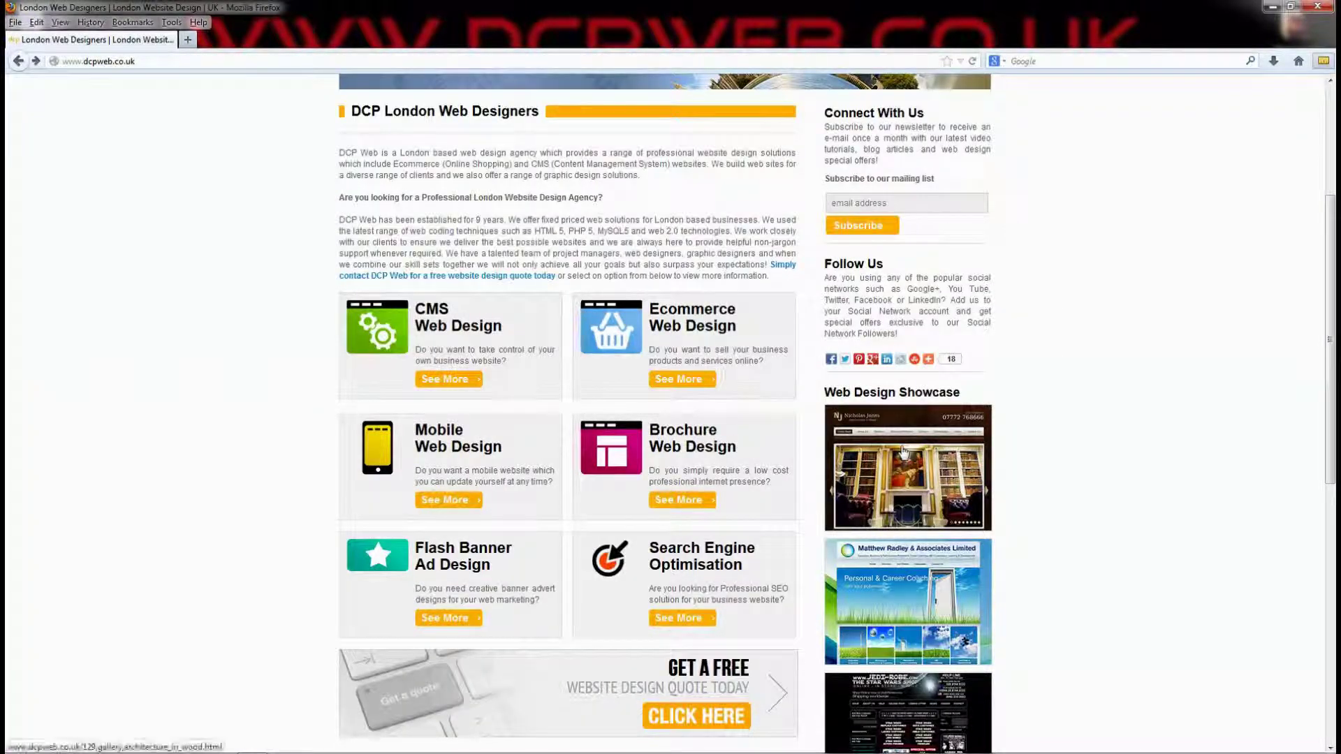
pyautogui.rightClick(903, 452)
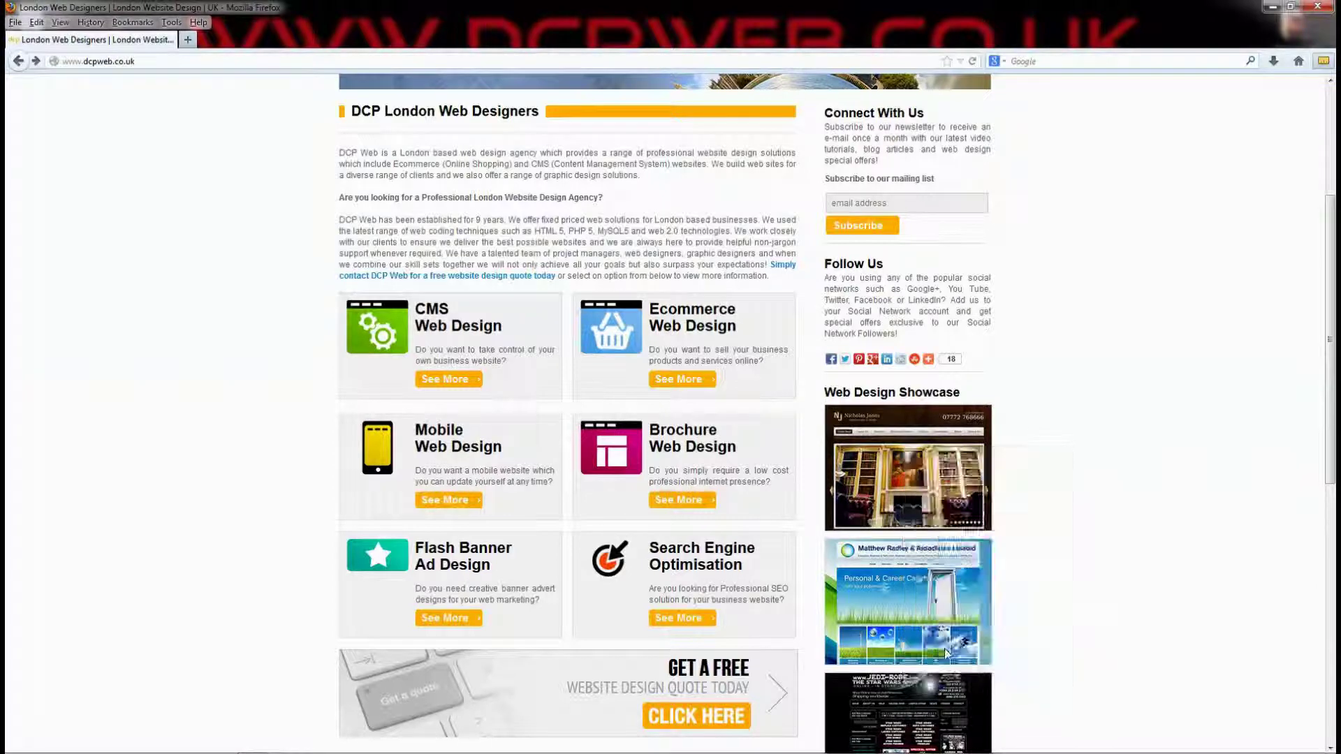
pyautogui.click(950, 655)
pyautogui.moveTo(595, 270); pyautogui.dragTo(668, 273)
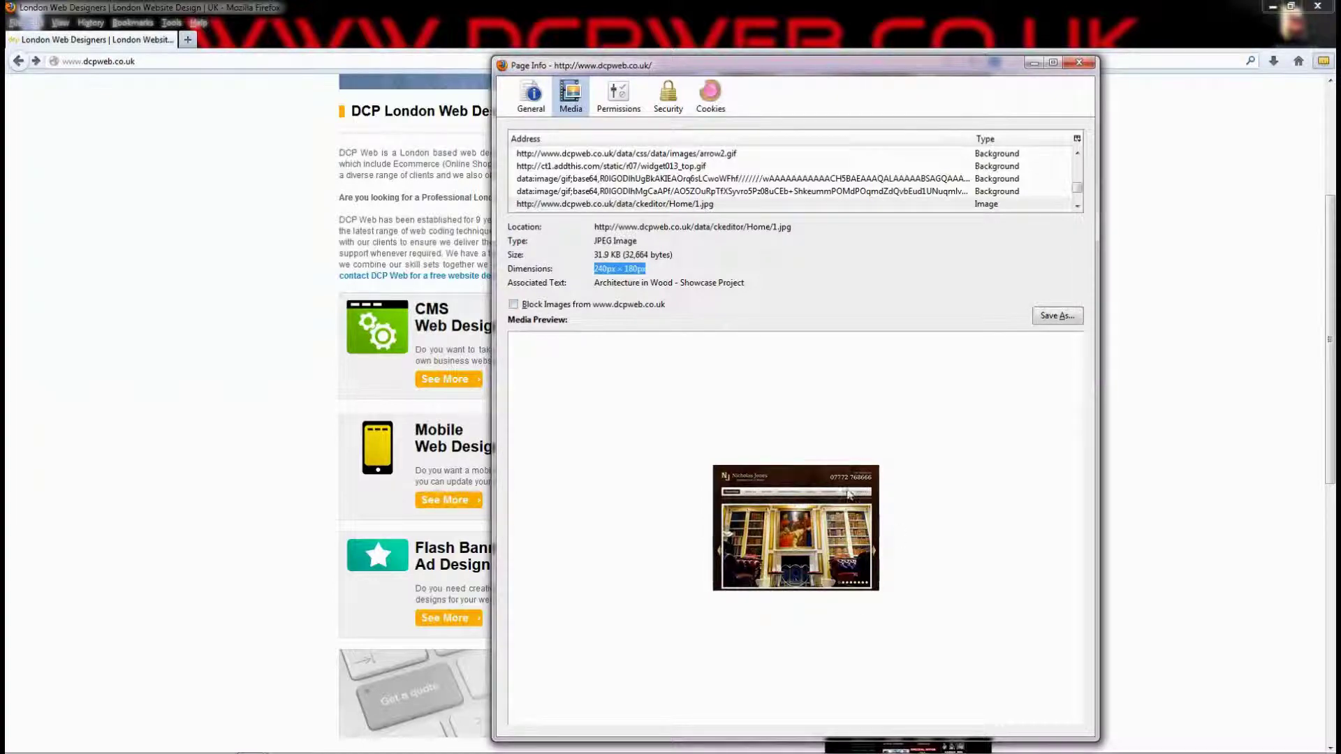
pyautogui.click(1087, 63)
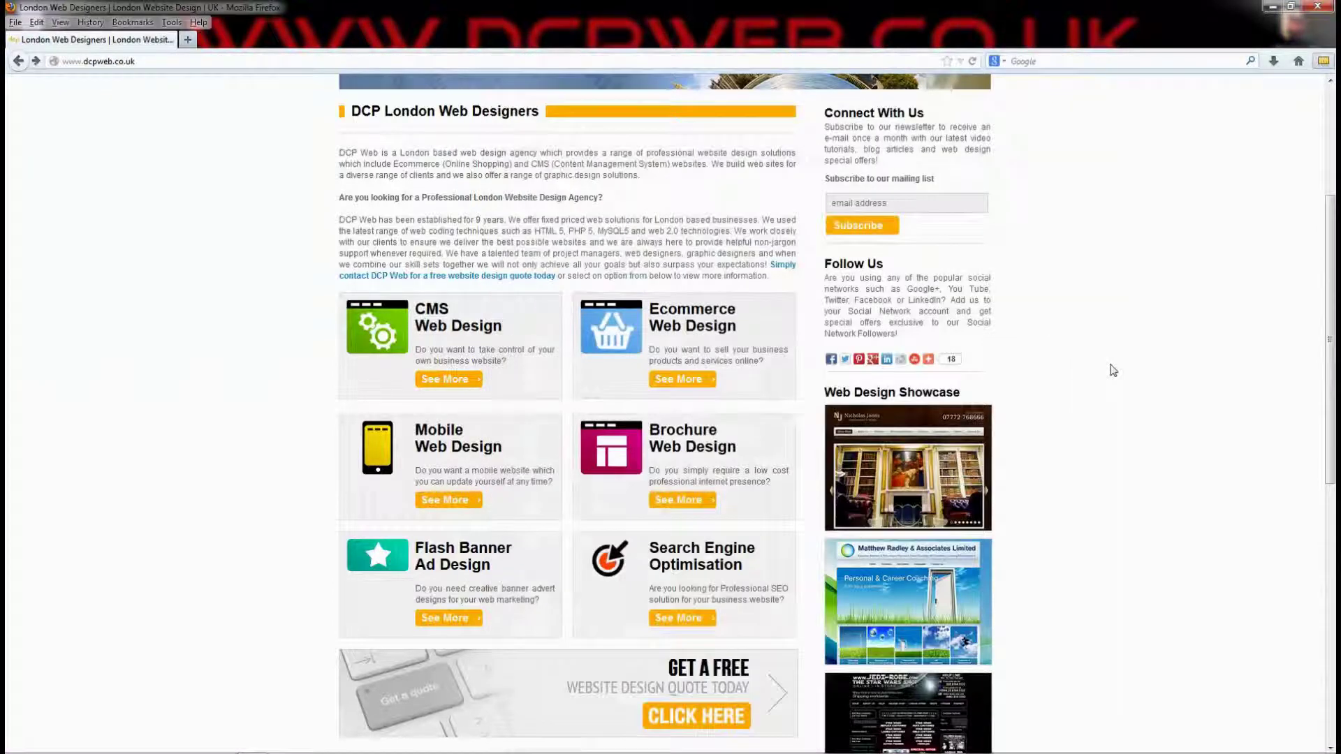
# Step: Open the home page header banner's background image on its own
pyautogui.scroll(3, 1041, 360)
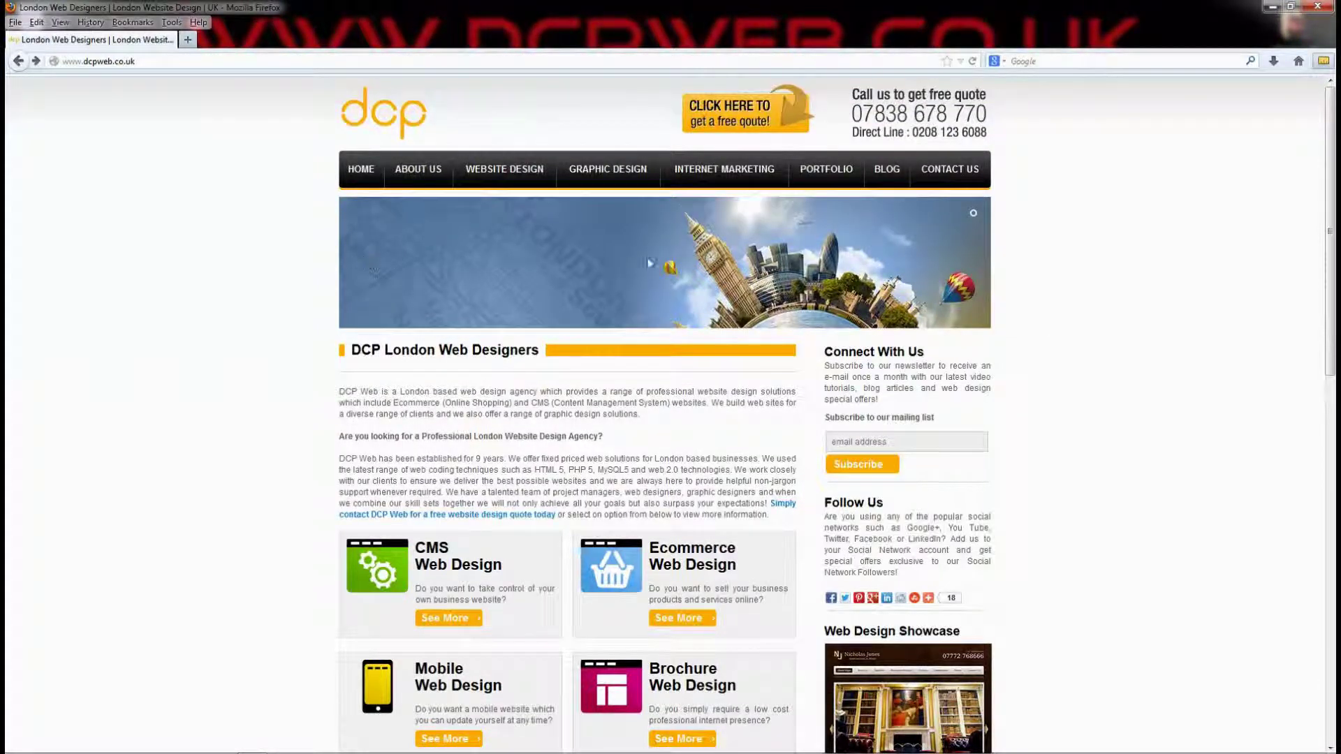
pyautogui.rightClick(702, 252)
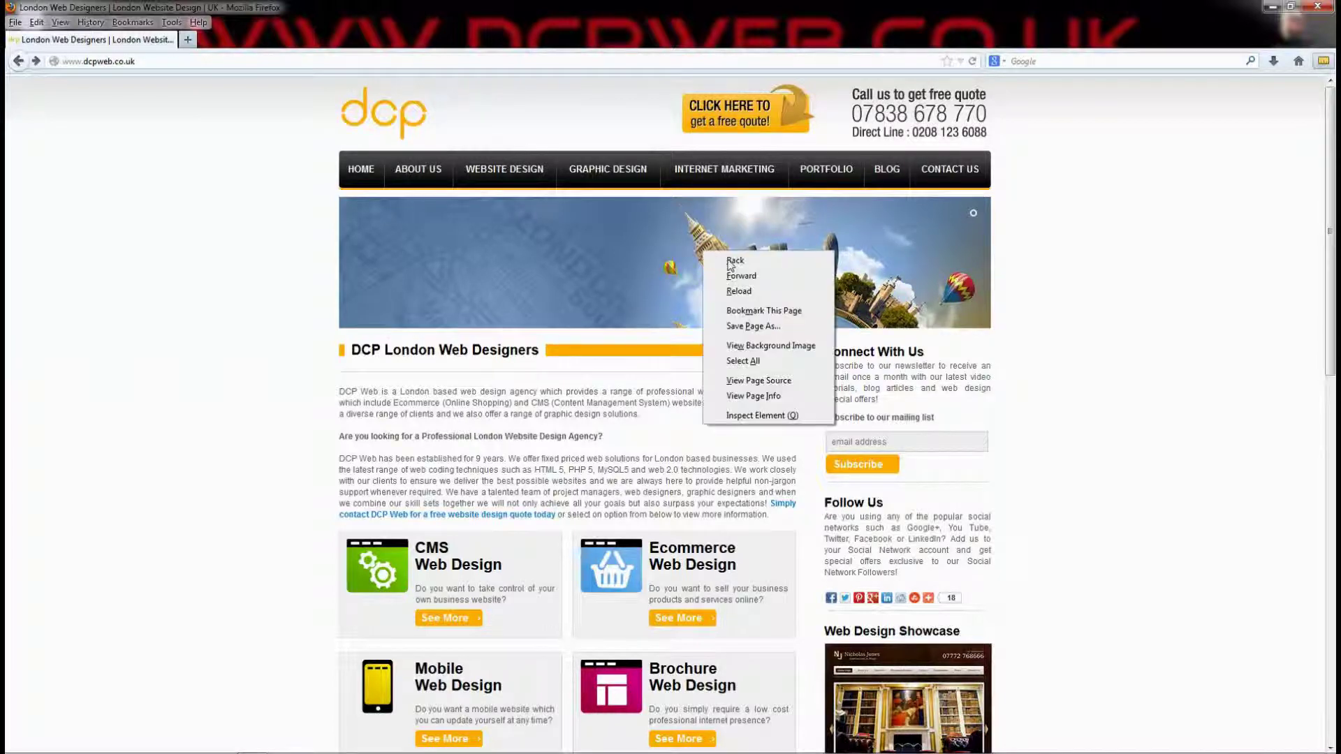
pyautogui.click(762, 347)
# Step: Copy the pixel dimensions of slide_1.jpg from its image info and close the info window
pyautogui.rightClick(672, 376)
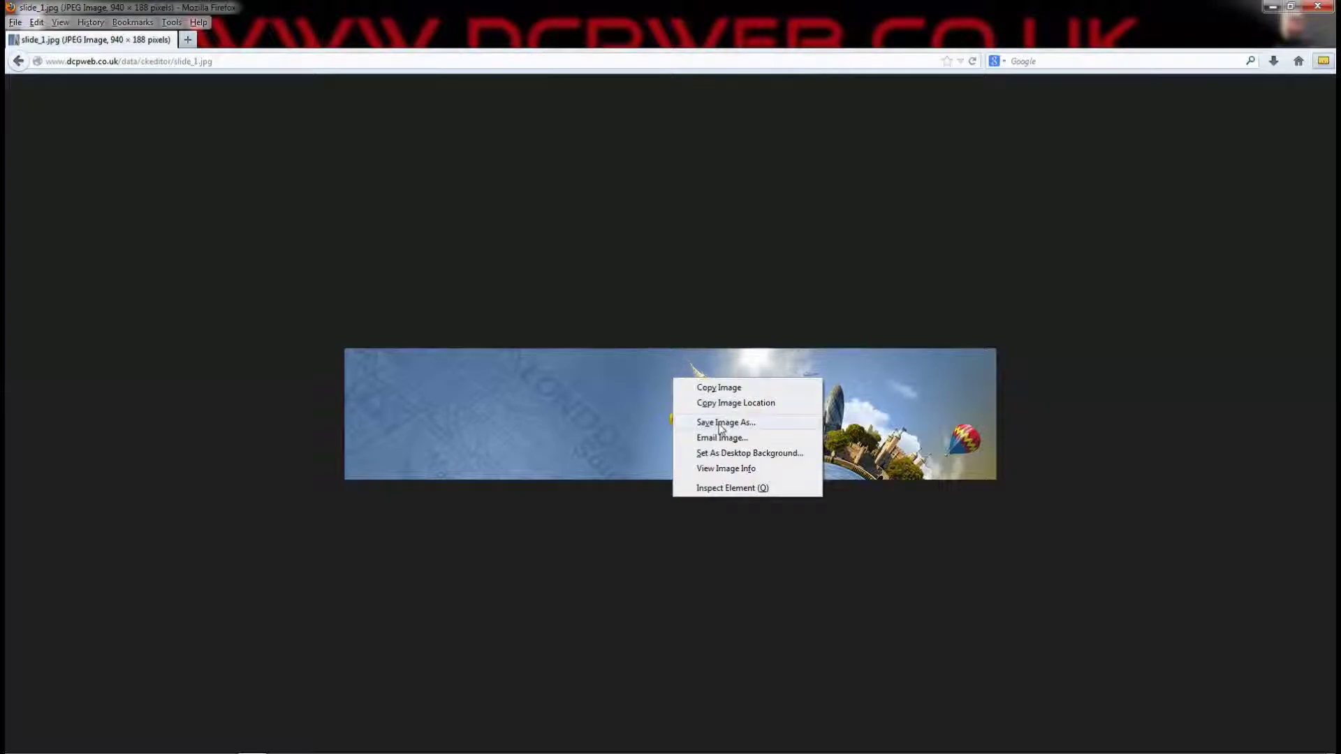
pyautogui.click(731, 469)
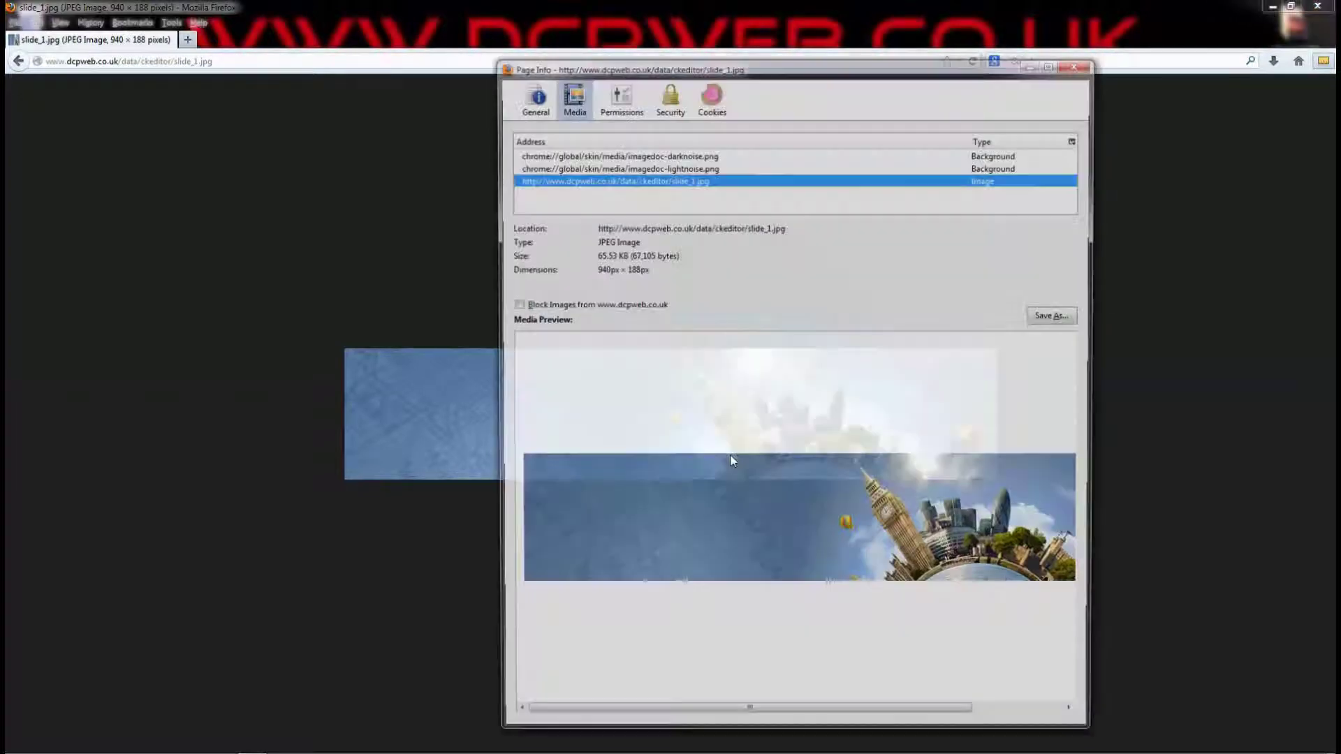
pyautogui.moveTo(594, 269); pyautogui.dragTo(662, 301)
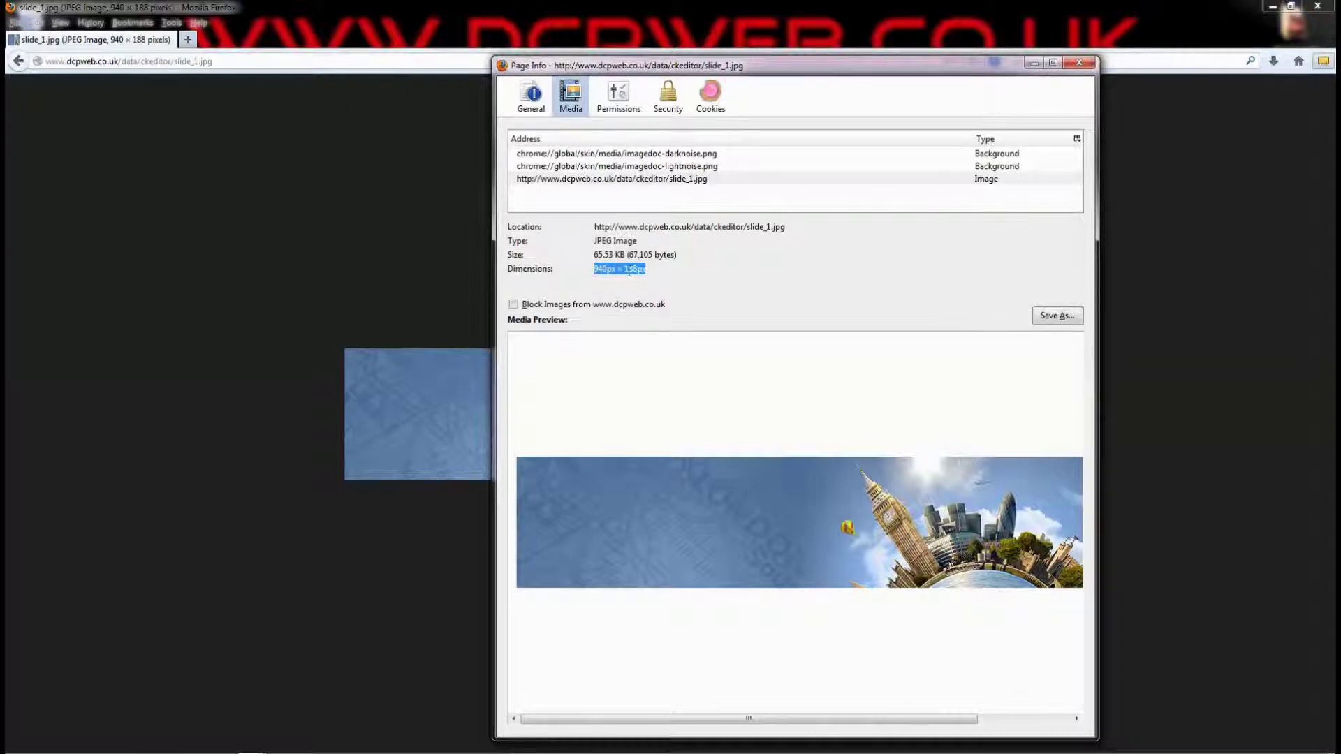
pyautogui.rightClick(628, 271)
pyautogui.click(660, 318)
pyautogui.click(1079, 63)
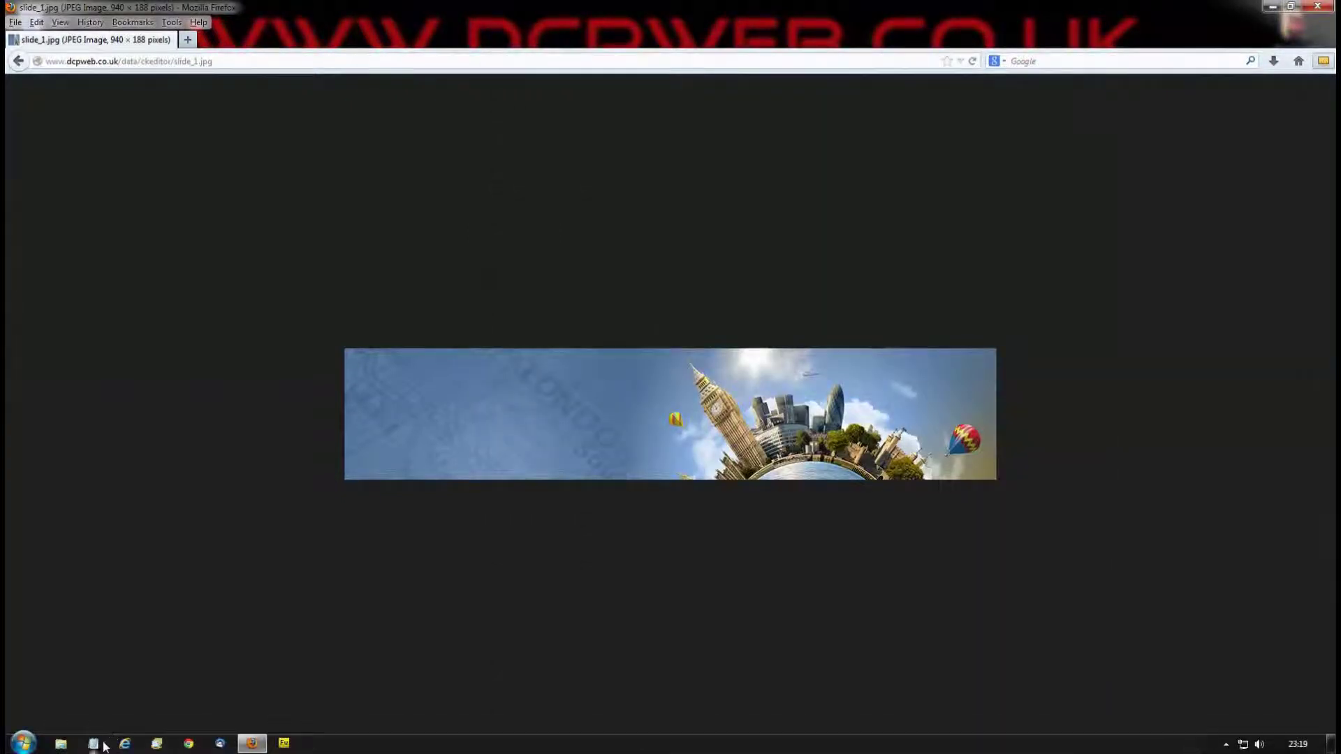
# Step: Paste the copied dimensions into a new Notepad note and label them "< Header Image"
pyautogui.click(93, 743)
pyautogui.rightClick(1243, 313)
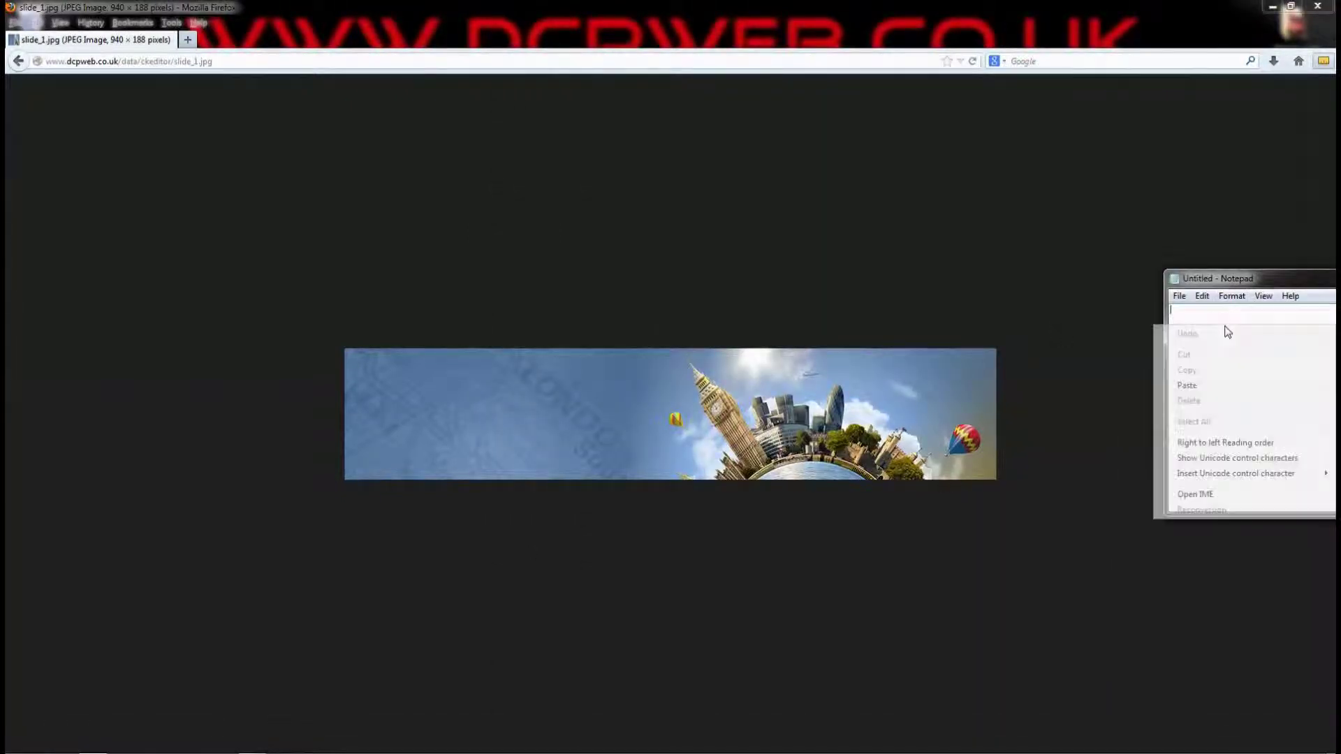
pyautogui.click(1223, 386)
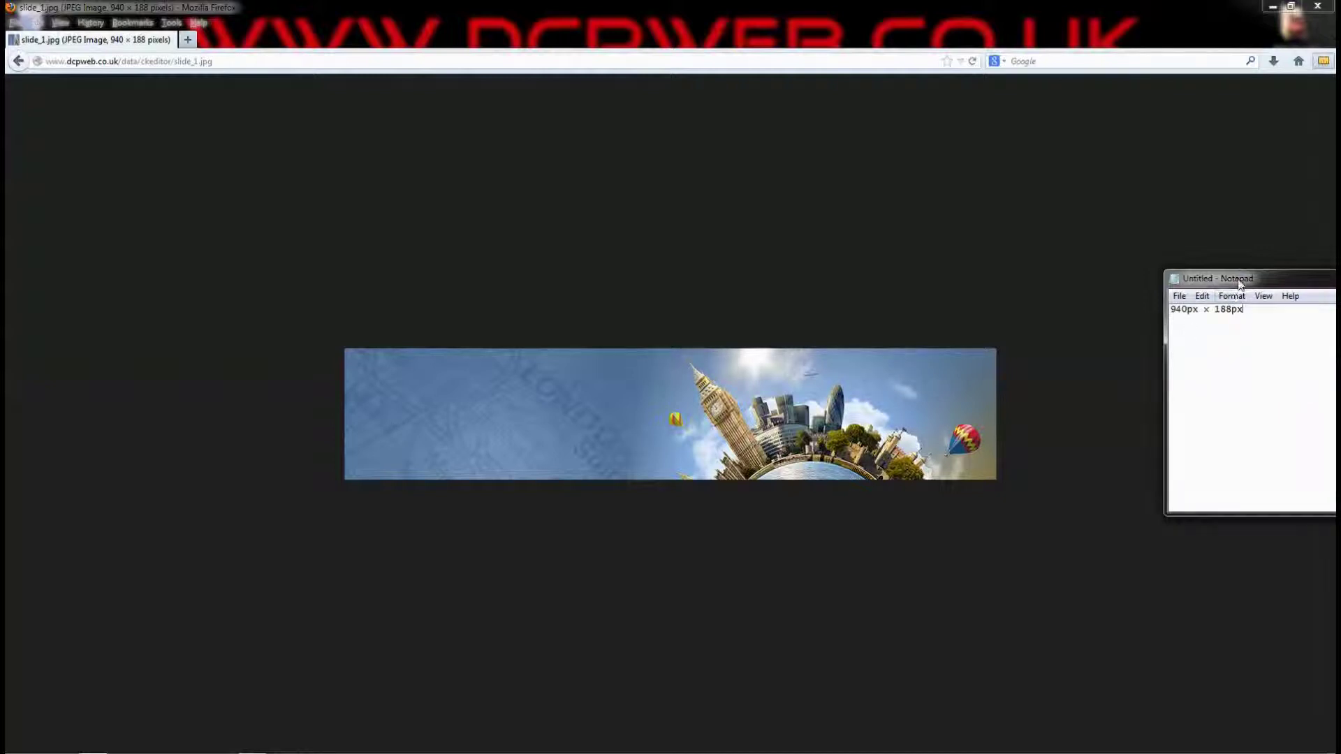
pyautogui.moveTo(1233, 279); pyautogui.dragTo(1046, 276)
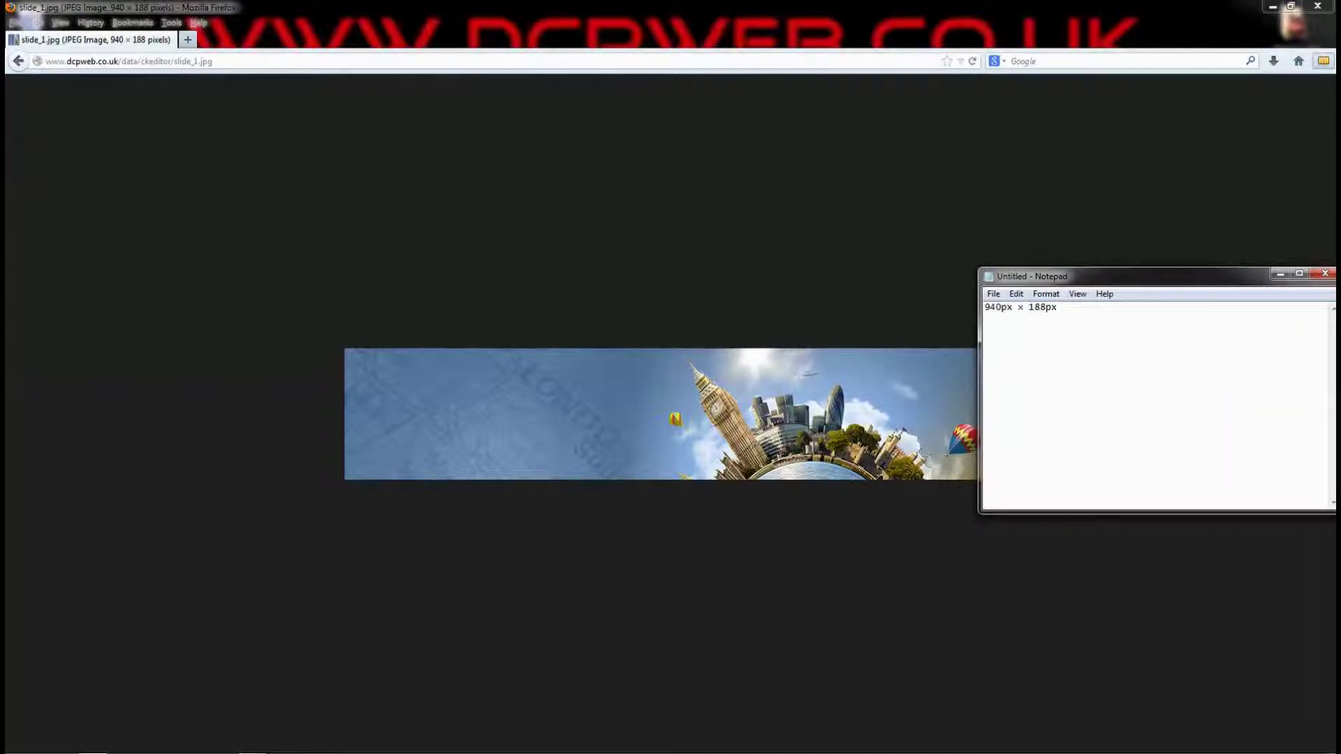
pyautogui.write('< Header Image')
pyautogui.press('Return')
pyautogui.moveTo(1093, 283); pyautogui.dragTo(1274, 282)
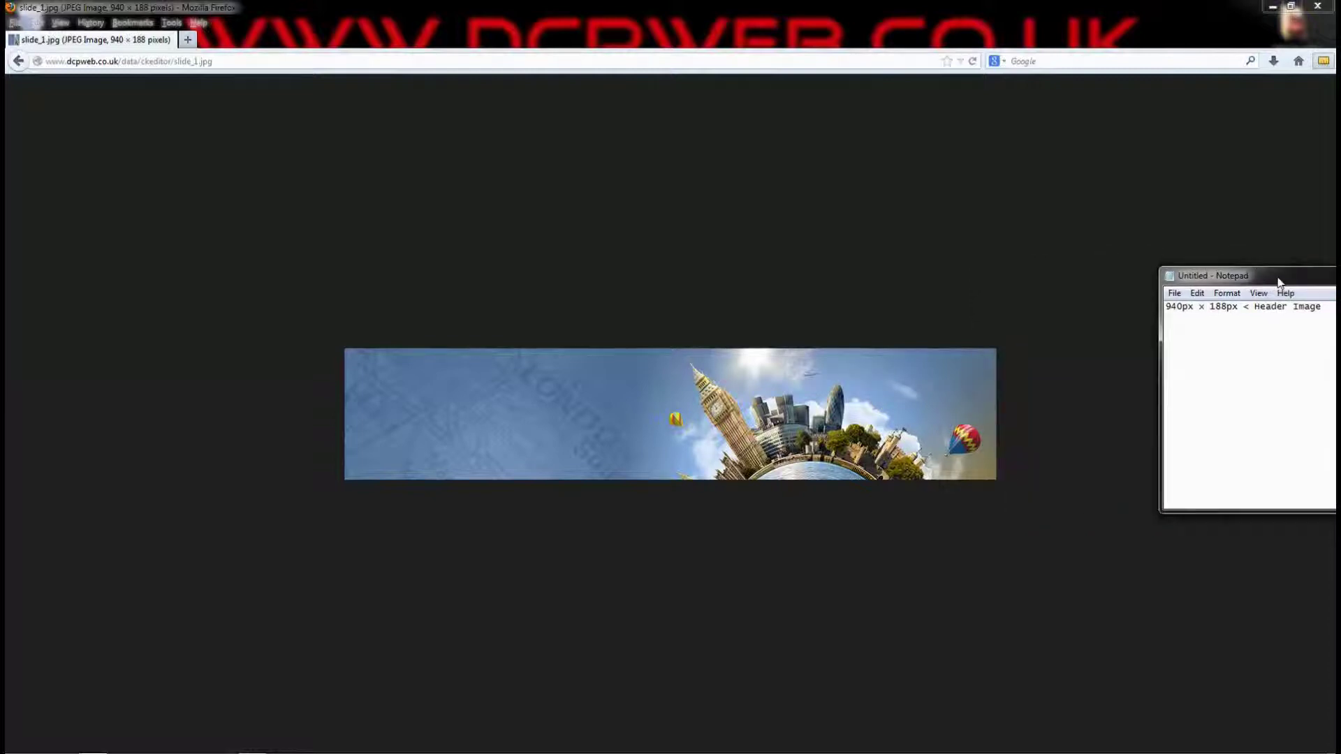
# Step: Return to the DCP Web home page in Firefox and look at the extent of the introductory paragraph
pyautogui.click(18, 63)
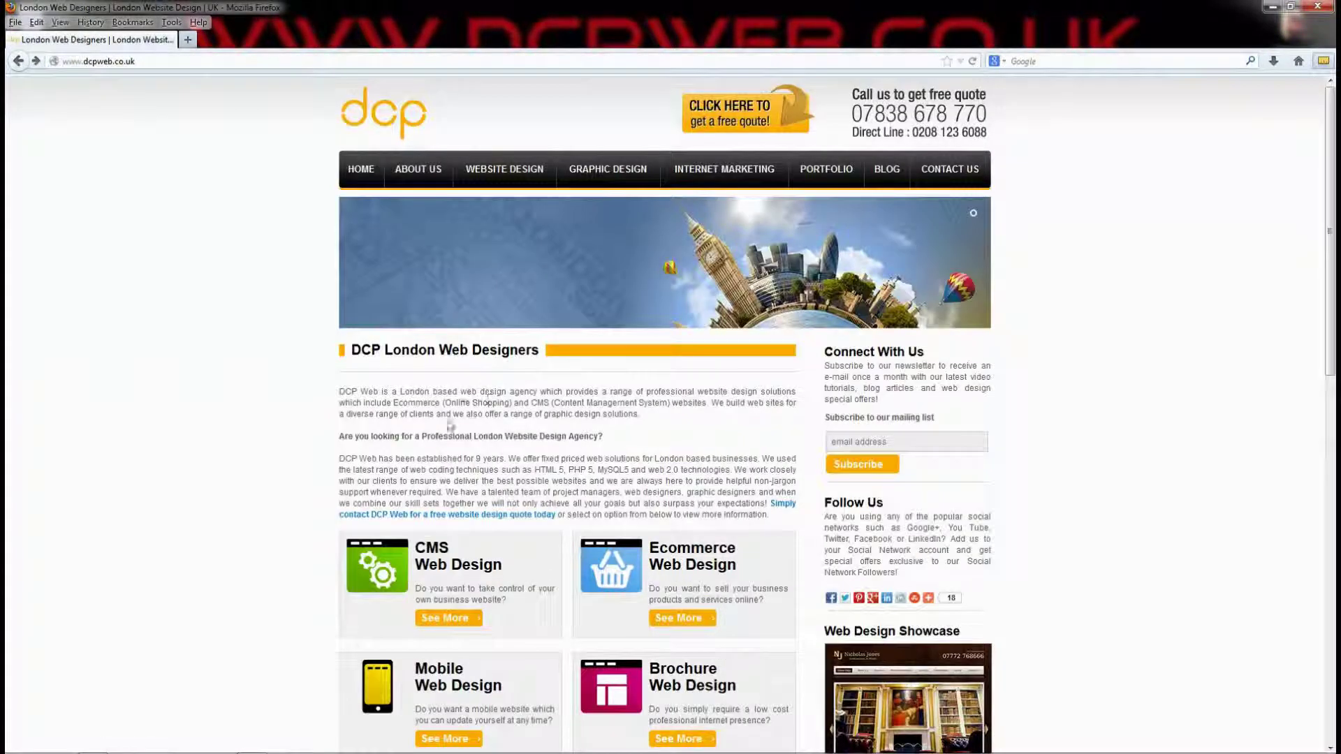
pyautogui.moveTo(341, 397); pyautogui.dragTo(646, 419)
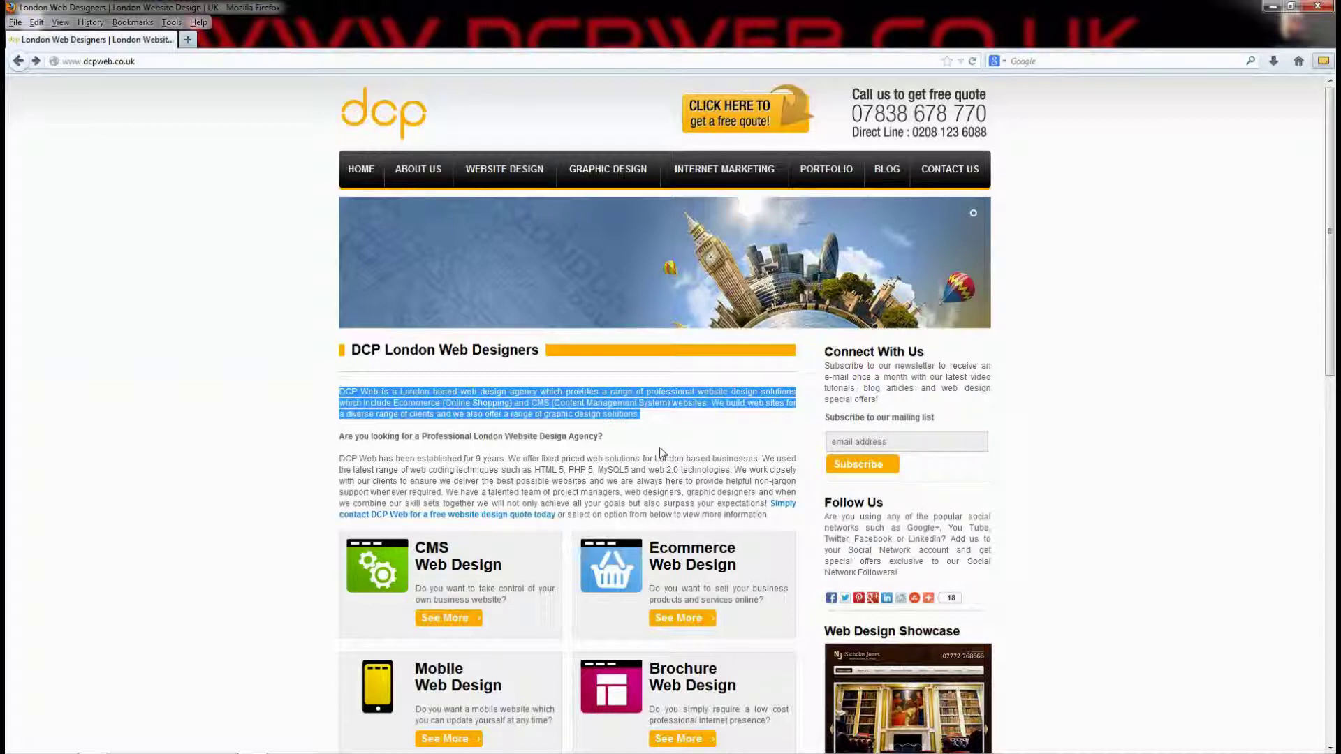
pyautogui.click(736, 447)
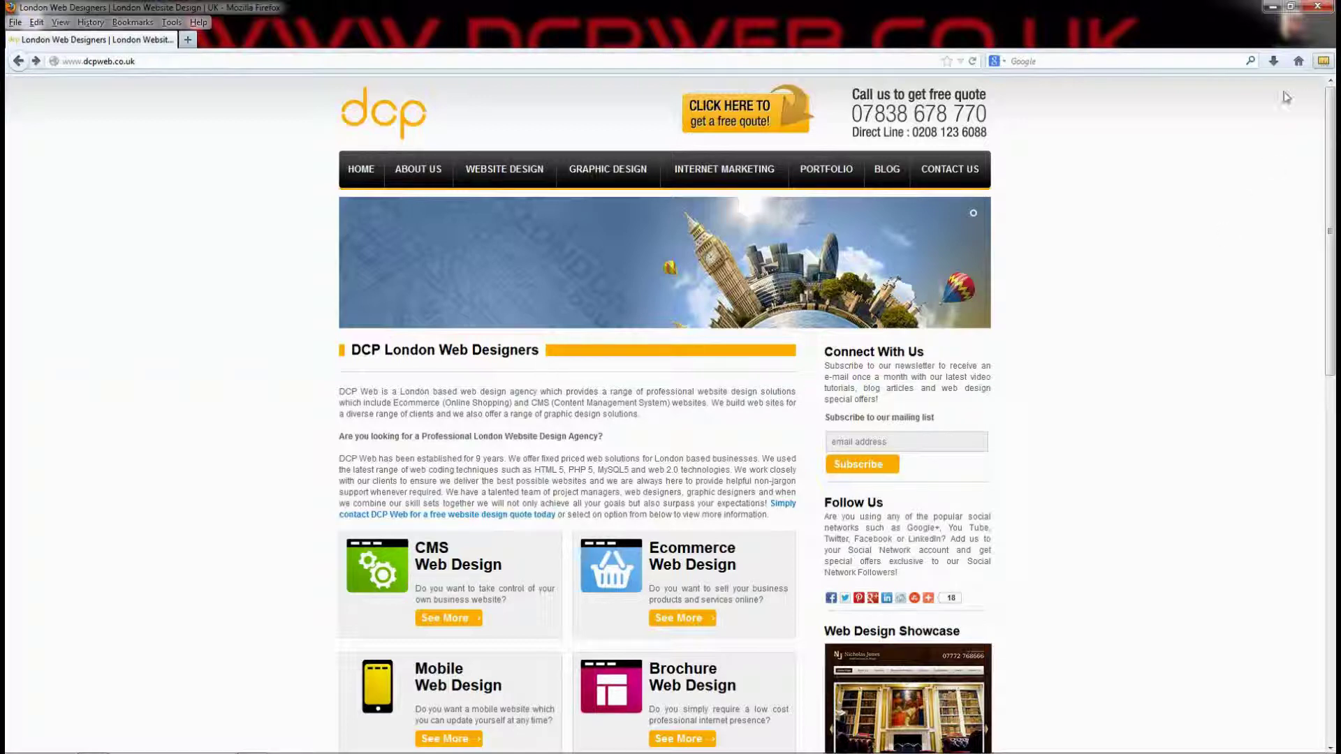
# Step: Search google.co.uk for "measureit firefox" in a new tab and open the MeasureIt page on Mozilla Add-ons
pyautogui.click(187, 39)
pyautogui.write('google.co.uk/')
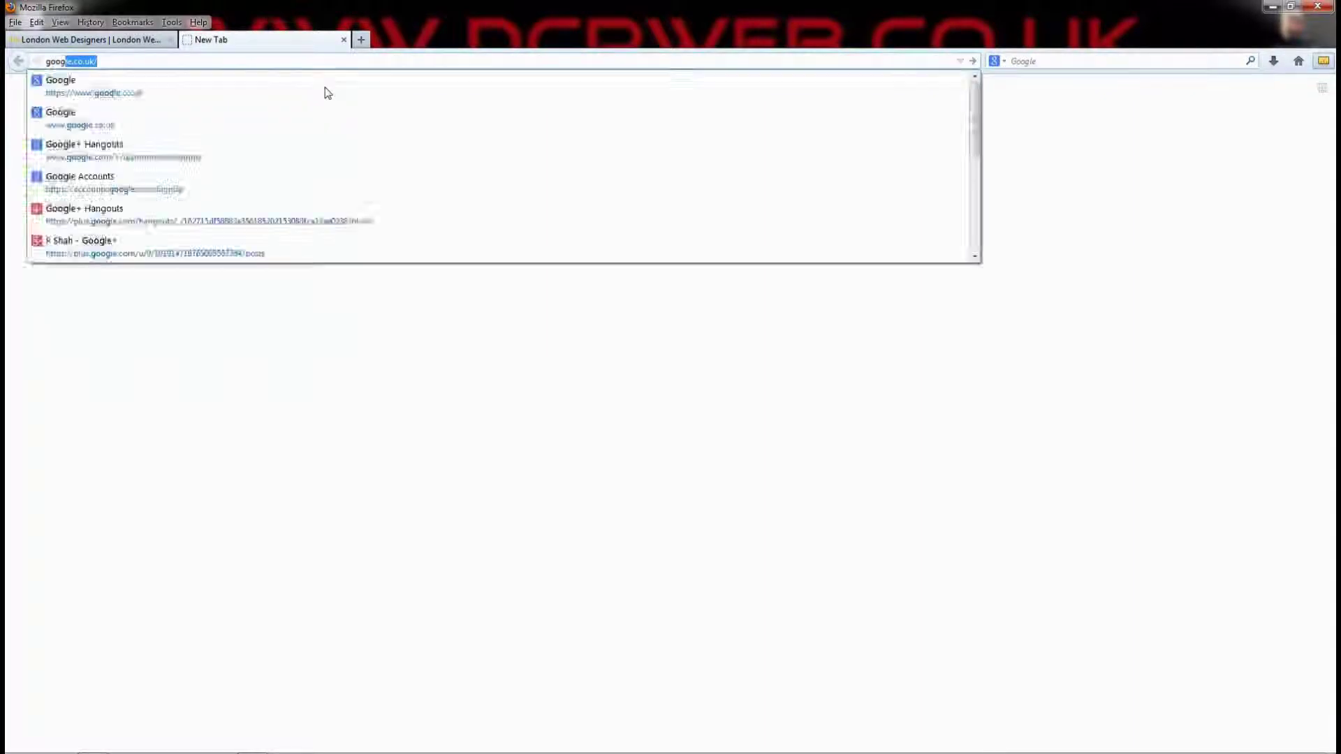
pyautogui.press('Return')
pyautogui.write('m')
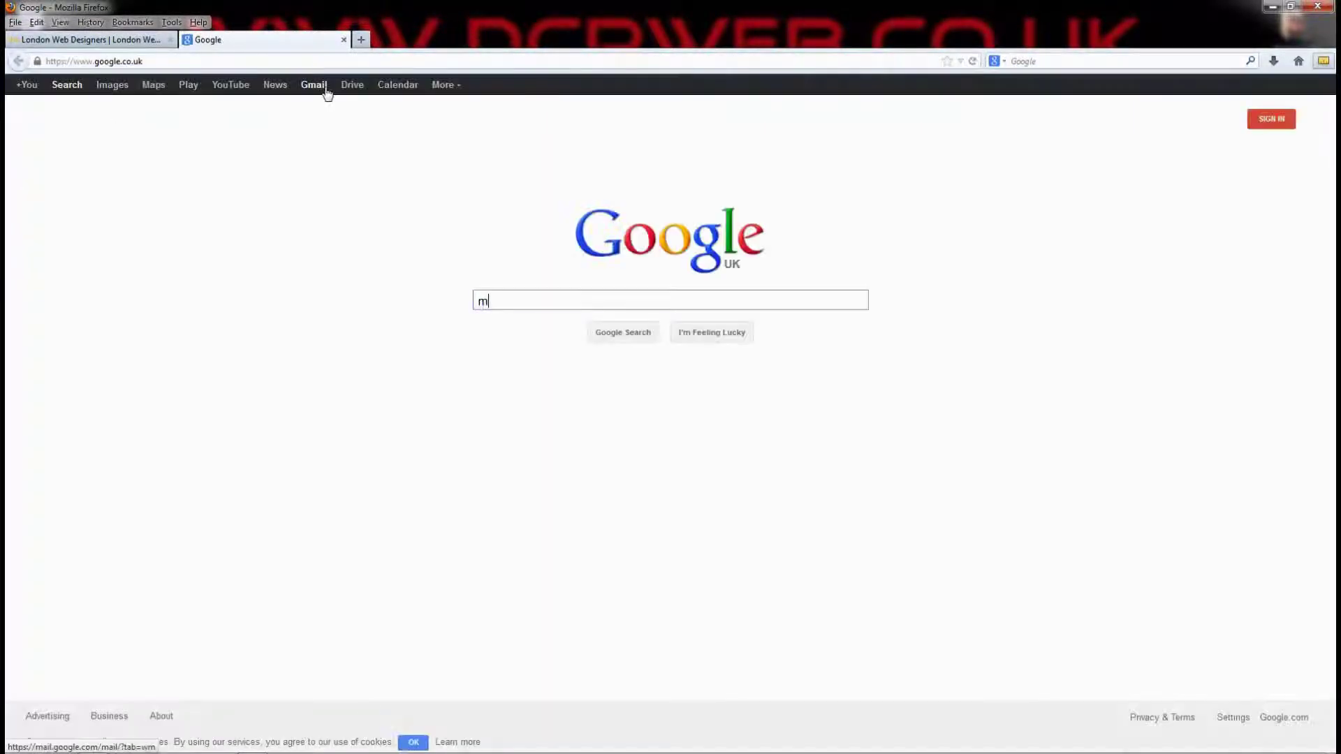
pyautogui.write('eaureit')
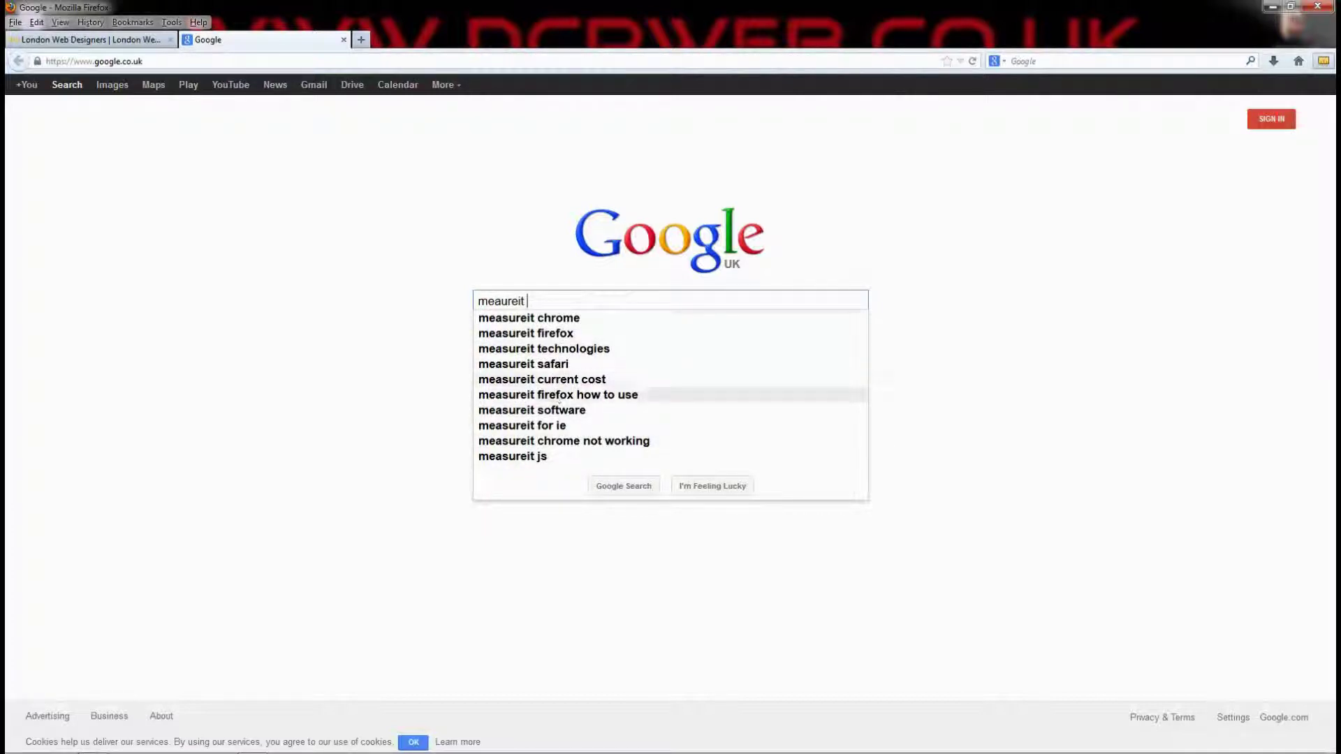
pyautogui.click(544, 335)
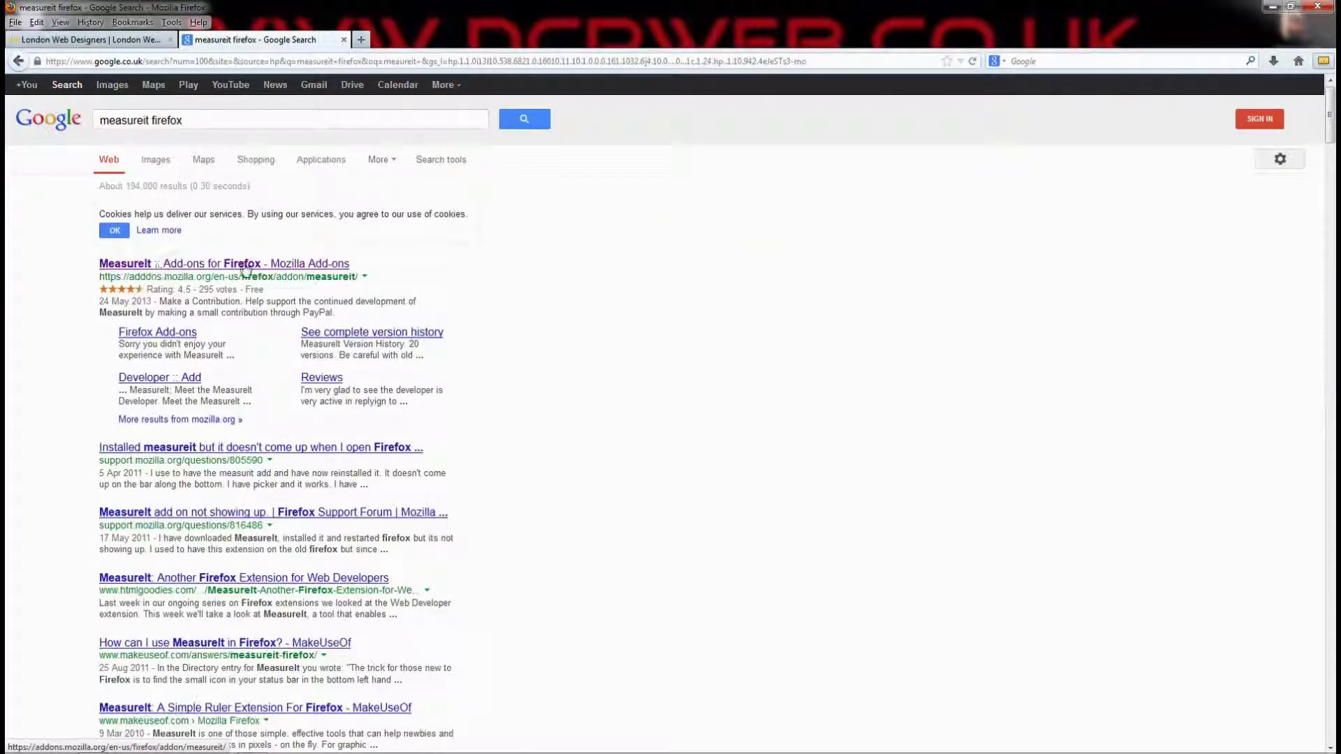
pyautogui.click(246, 264)
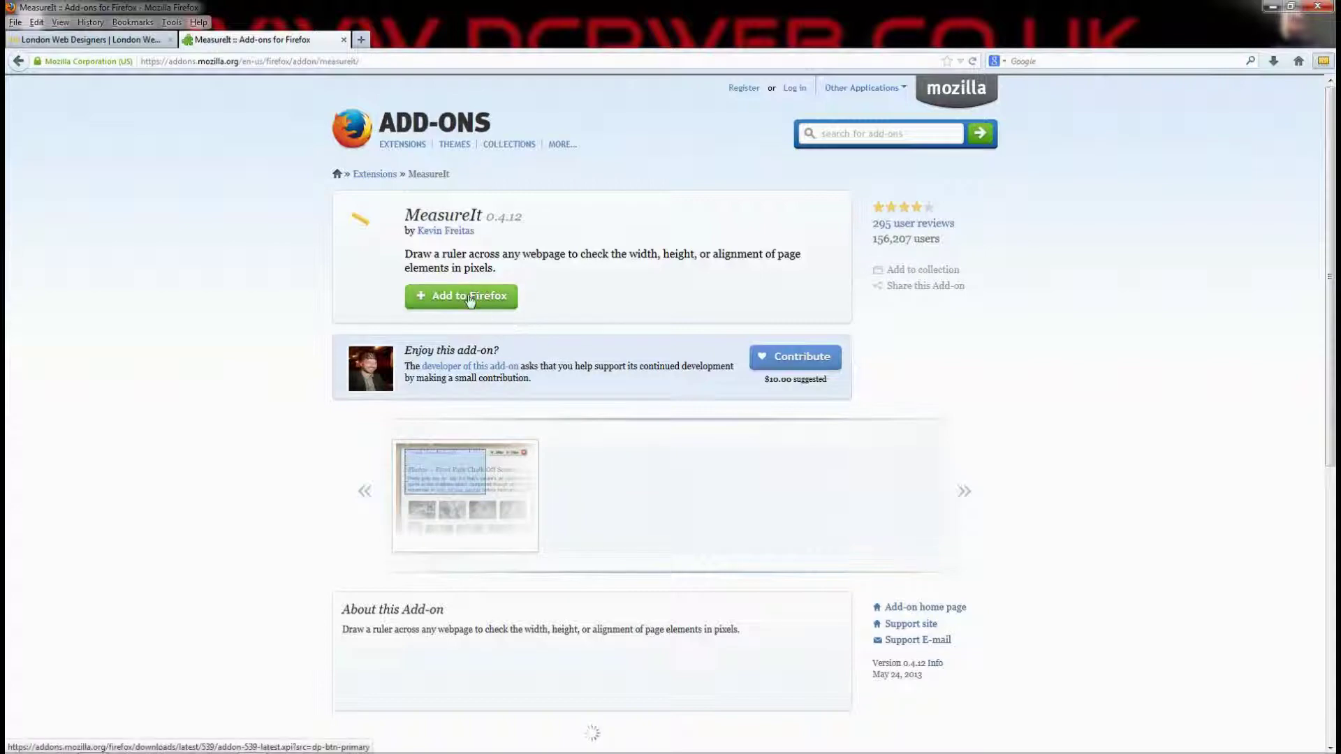
# Step: Install the MeasureIt add-on, restart Firefox to enable it, and close the add-on's page
pyautogui.click(469, 299)
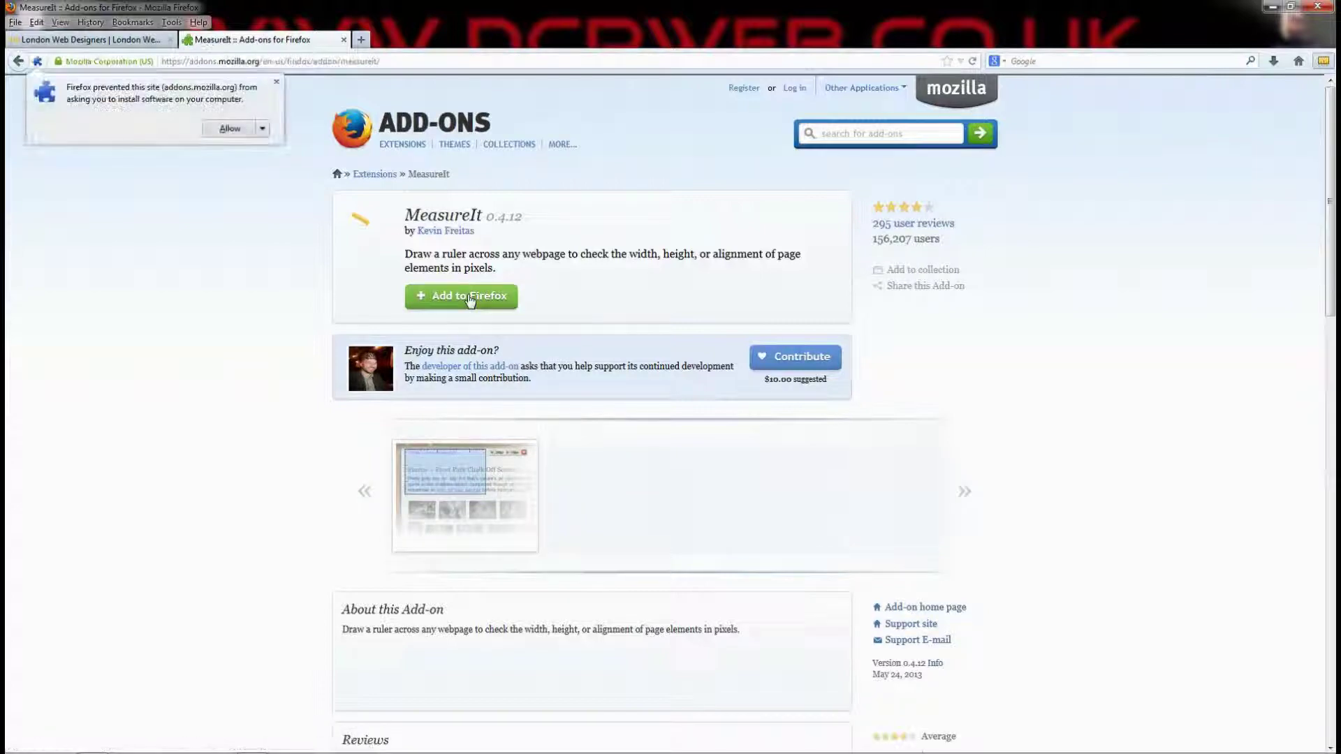
pyautogui.click(240, 132)
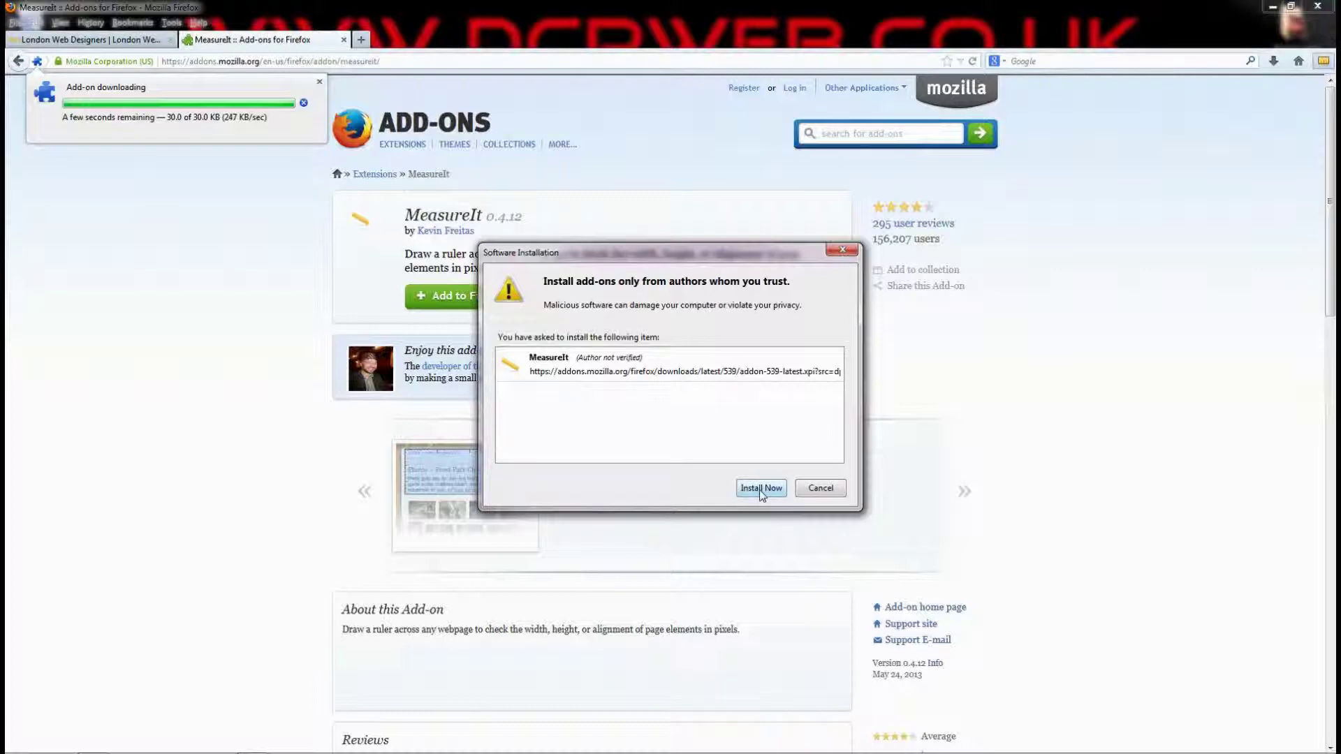
pyautogui.click(760, 488)
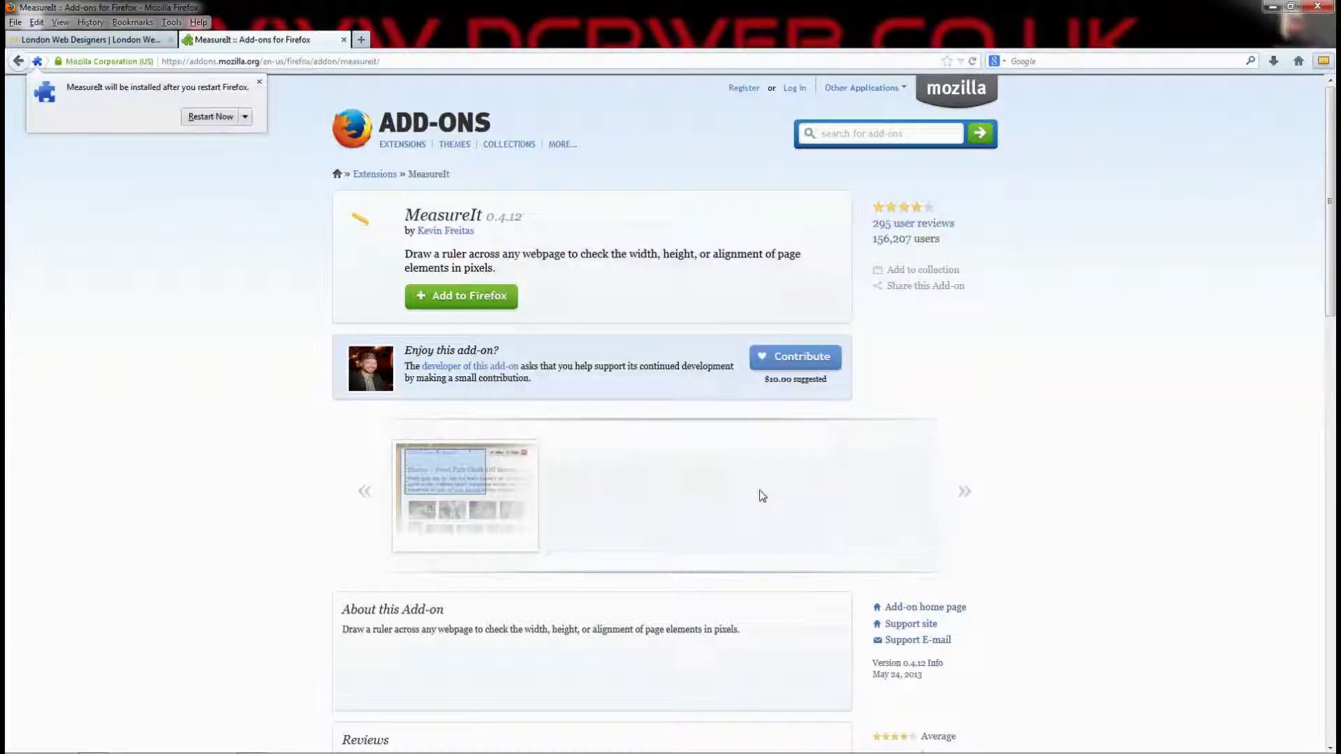
pyautogui.click(212, 117)
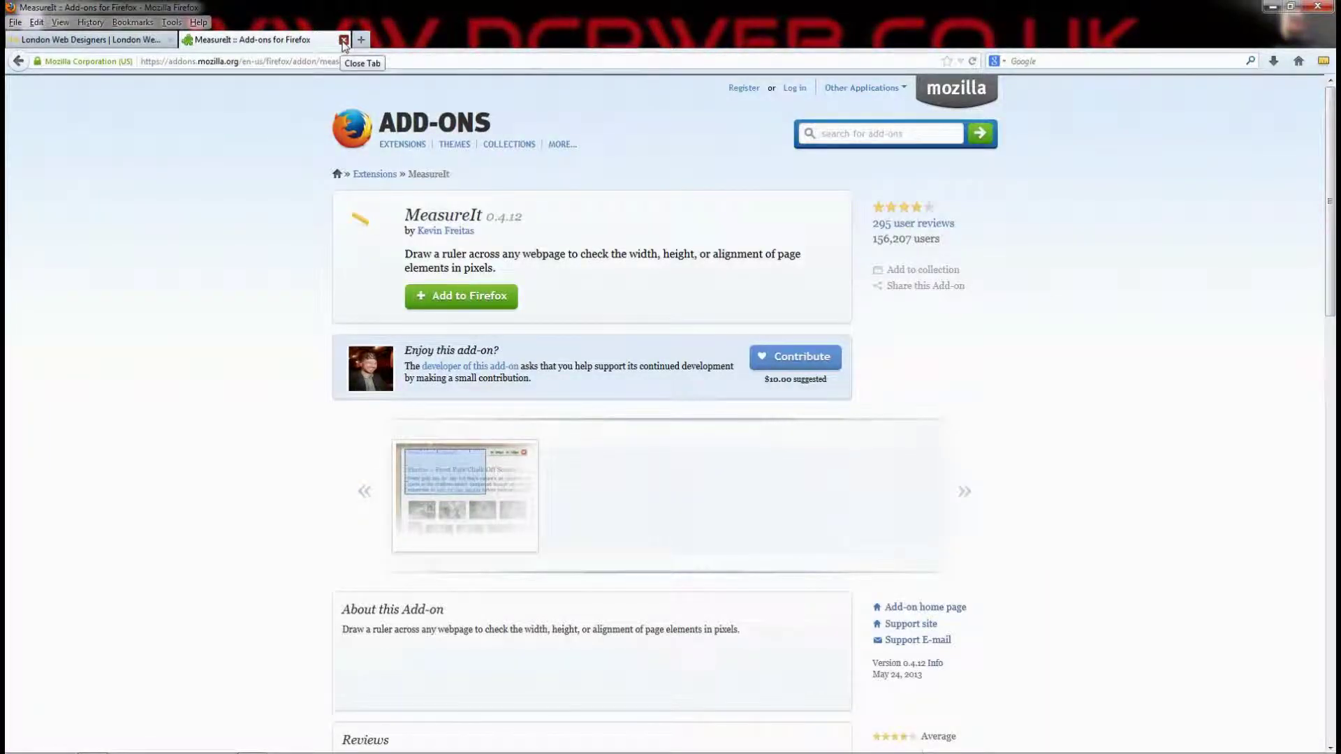
pyautogui.click(344, 41)
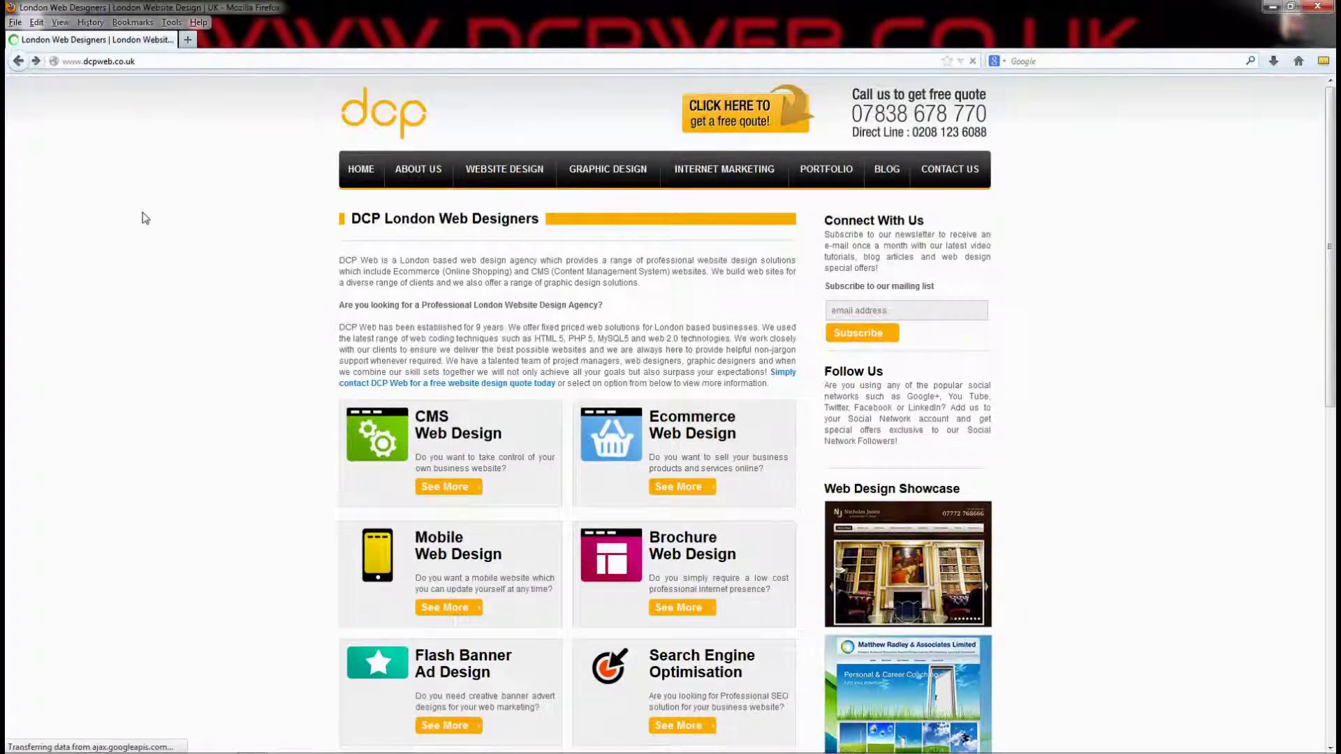
# Step: Draw a MeasureIt rectangle across the full width of the introductory text and extend its height to about 200 px
pyautogui.click(1323, 61)
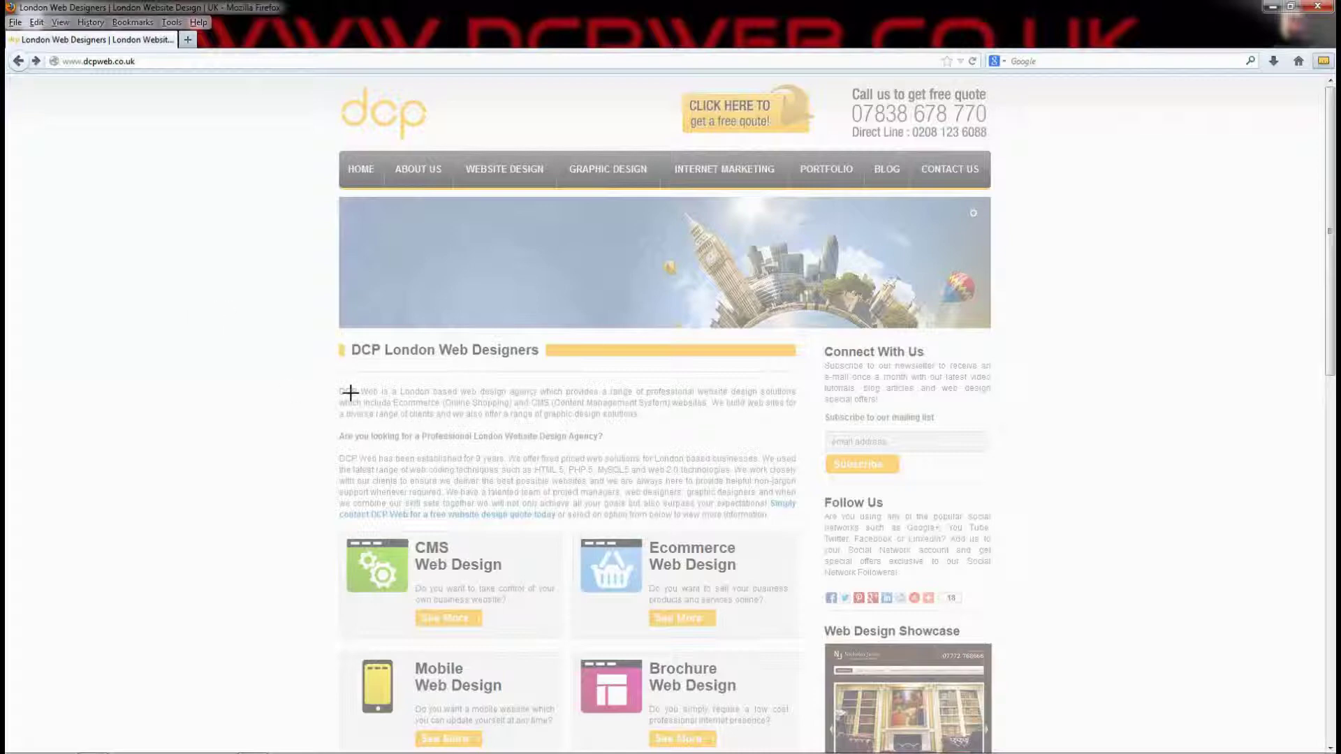
pyautogui.moveTo(339, 389); pyautogui.dragTo(798, 481)
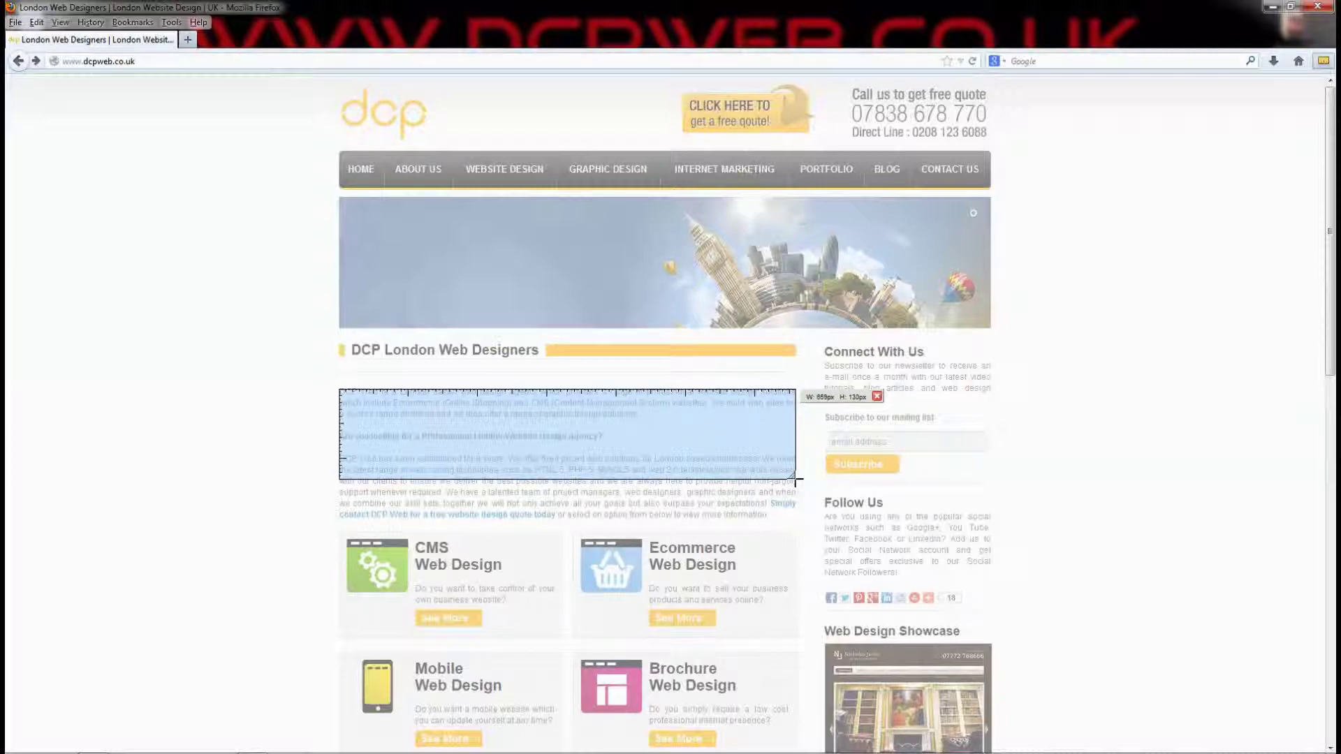
pyautogui.moveTo(798, 480); pyautogui.dragTo(799, 480)
pyautogui.moveTo(796, 480); pyautogui.dragTo(801, 532)
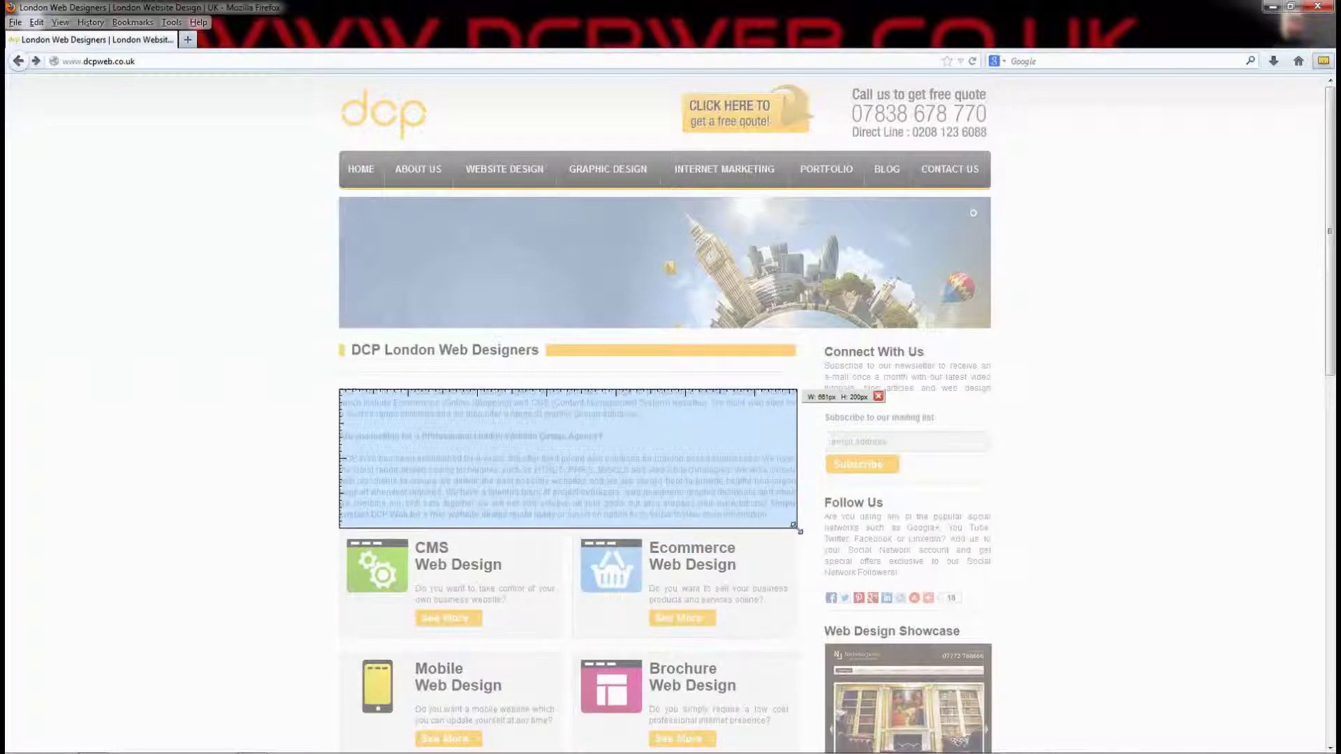
# Step: Narrow the measuring rectangle to 660 px wide and record "660px x 200px < main content" in the Notepad note
pyautogui.moveTo(800, 531); pyautogui.dragTo(798, 531)
pyautogui.hotkey('alt', 'Tab')
pyautogui.moveTo(1125, 278); pyautogui.dragTo(1224, 312)
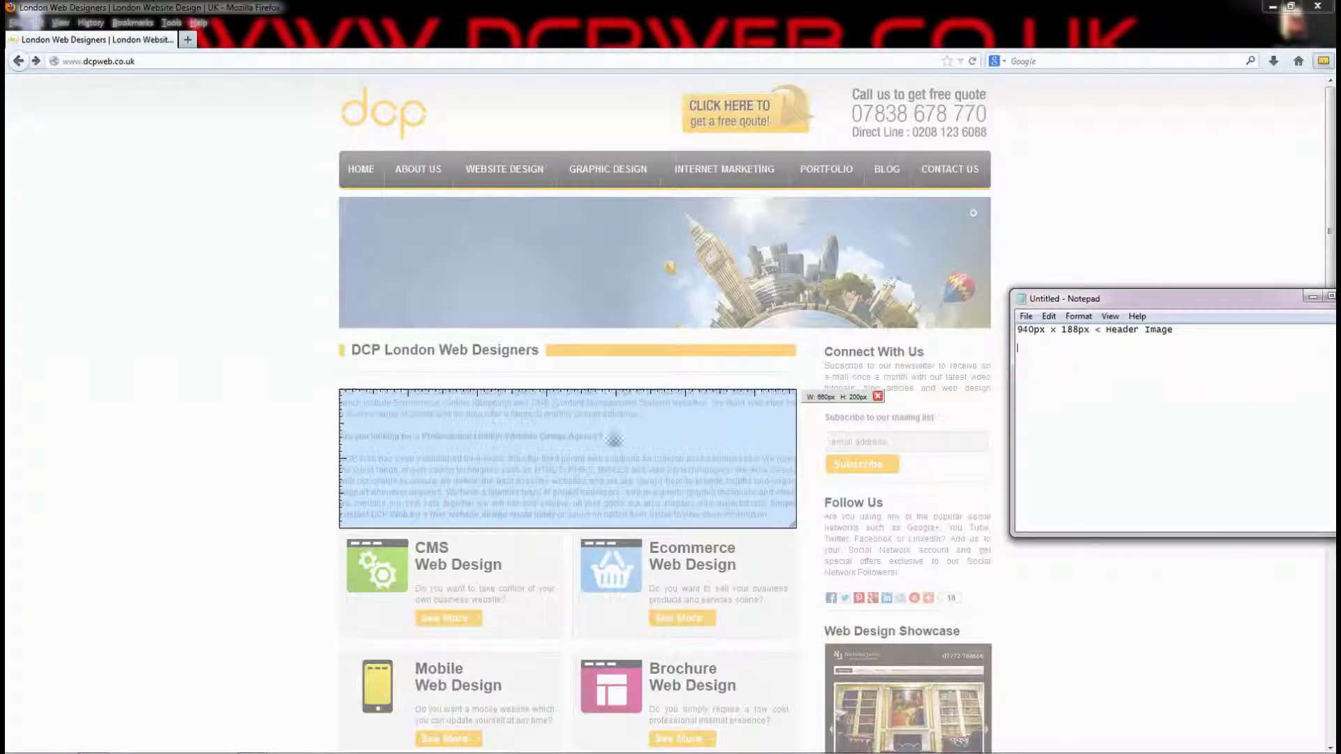
pyautogui.click(1195, 396)
pyautogui.write('660px x 200px < main content')
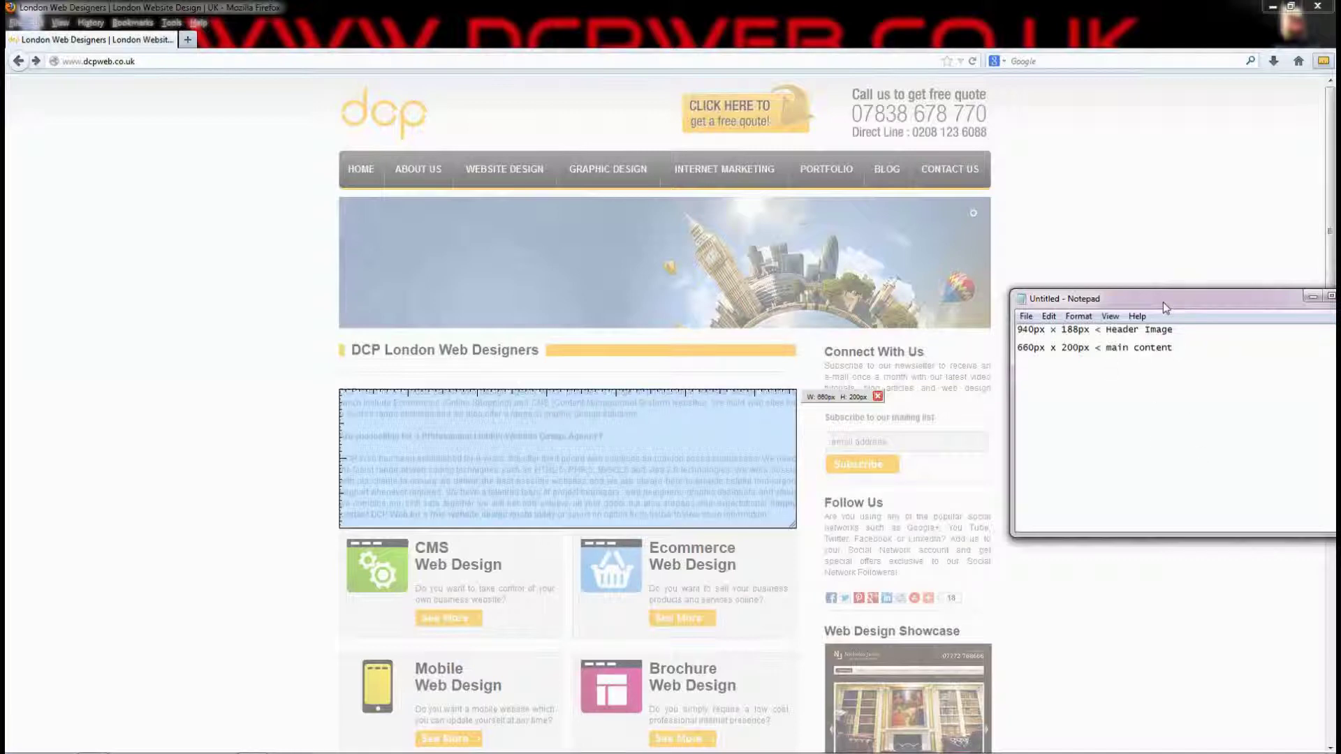
# Step: Turn off MeasureIt and minimise Firefox, keeping the Notepad note in the lower corner of the desktop
pyautogui.moveTo(1163, 302); pyautogui.dragTo(1260, 328)
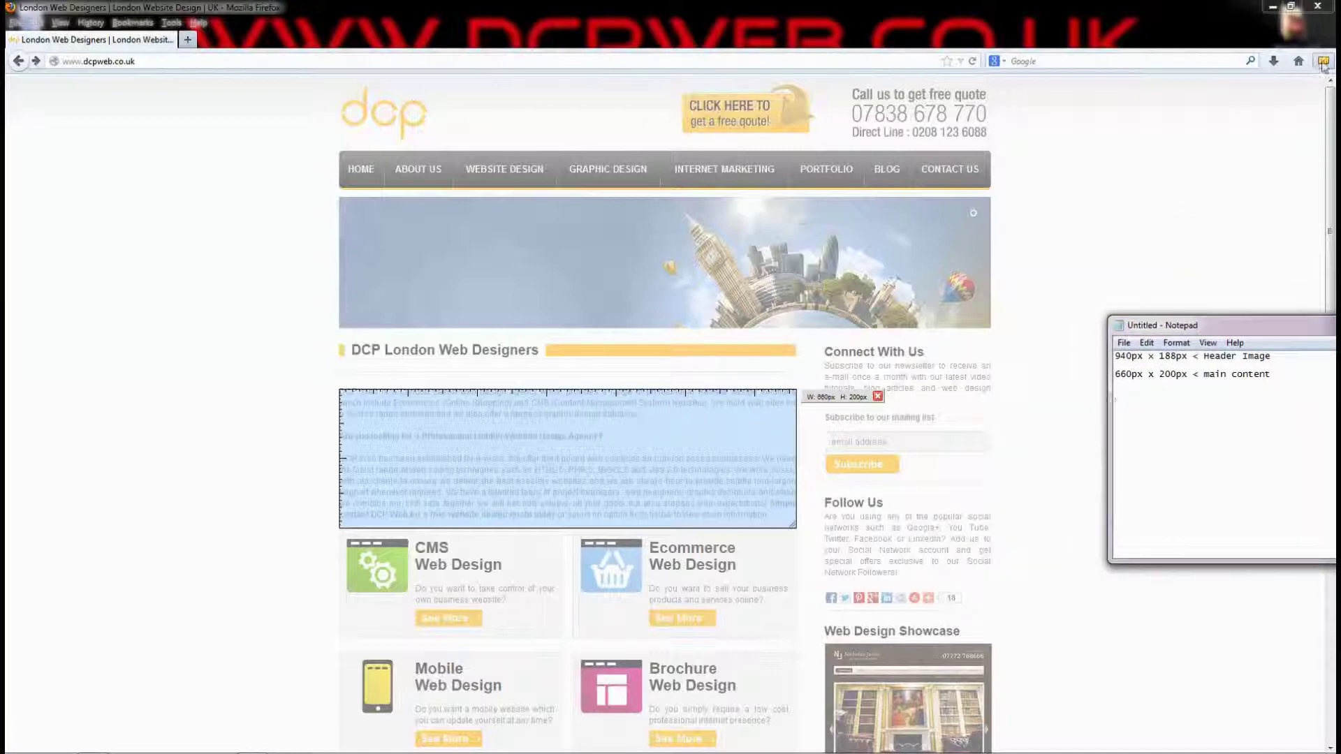
pyautogui.click(1323, 61)
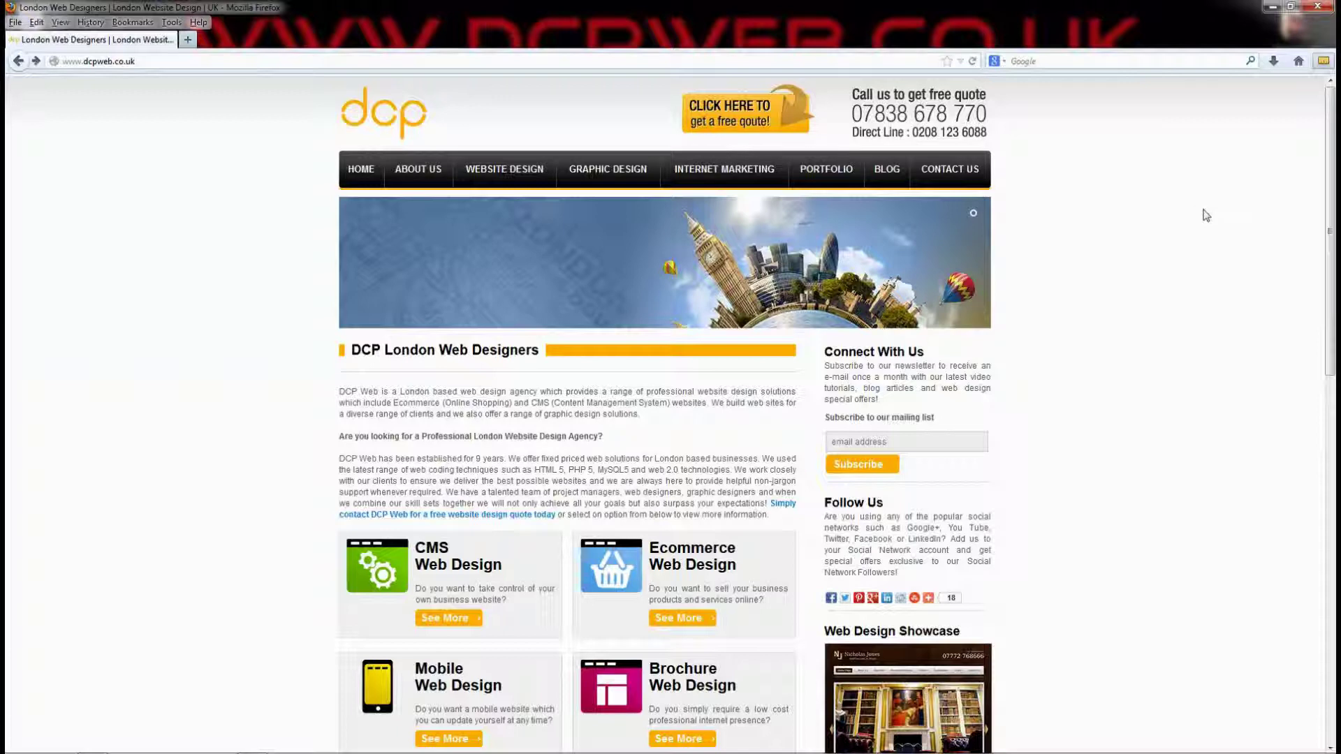
pyautogui.click(1269, 9)
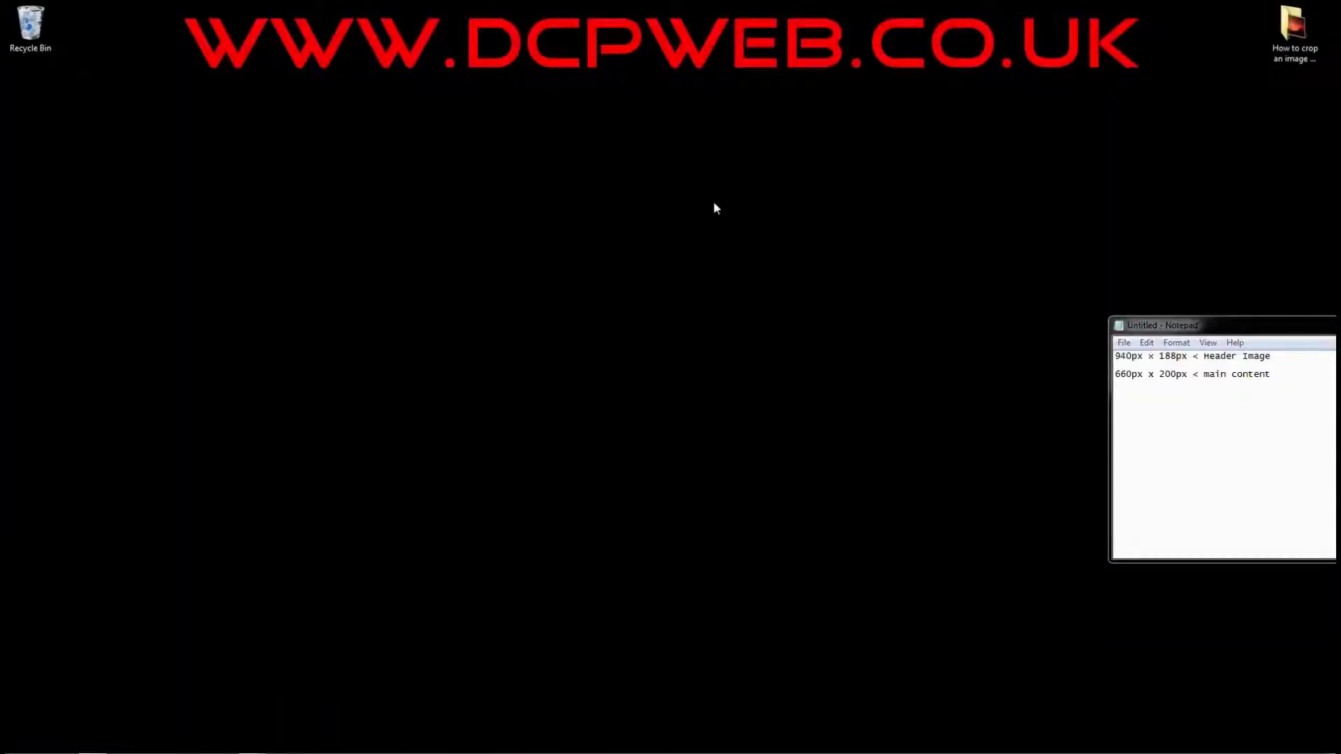
pyautogui.moveTo(1221, 327); pyautogui.dragTo(1083, 493)
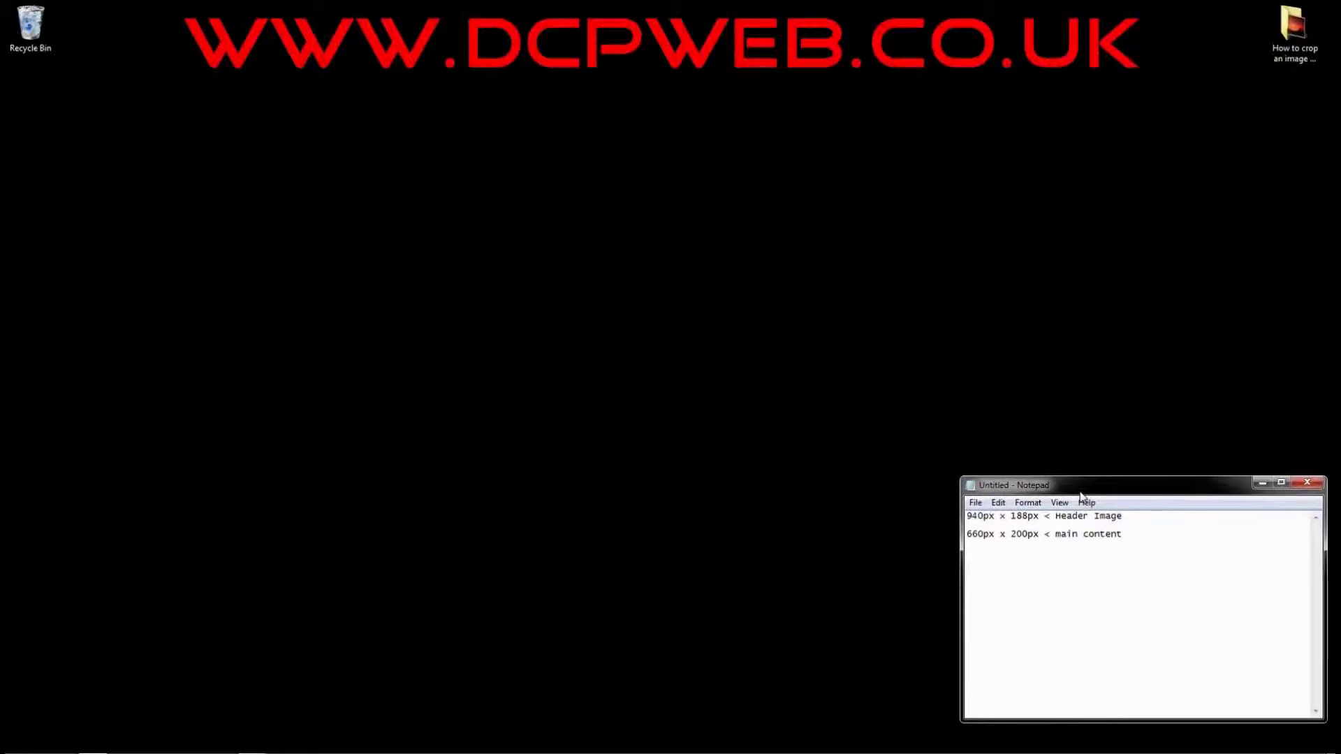
# Step: Open the desktop folder "How to crop an image using Photoshop" and preview image_for_cropping.jpg in Windows Photo Viewer
pyautogui.doubleClick(1284, 27)
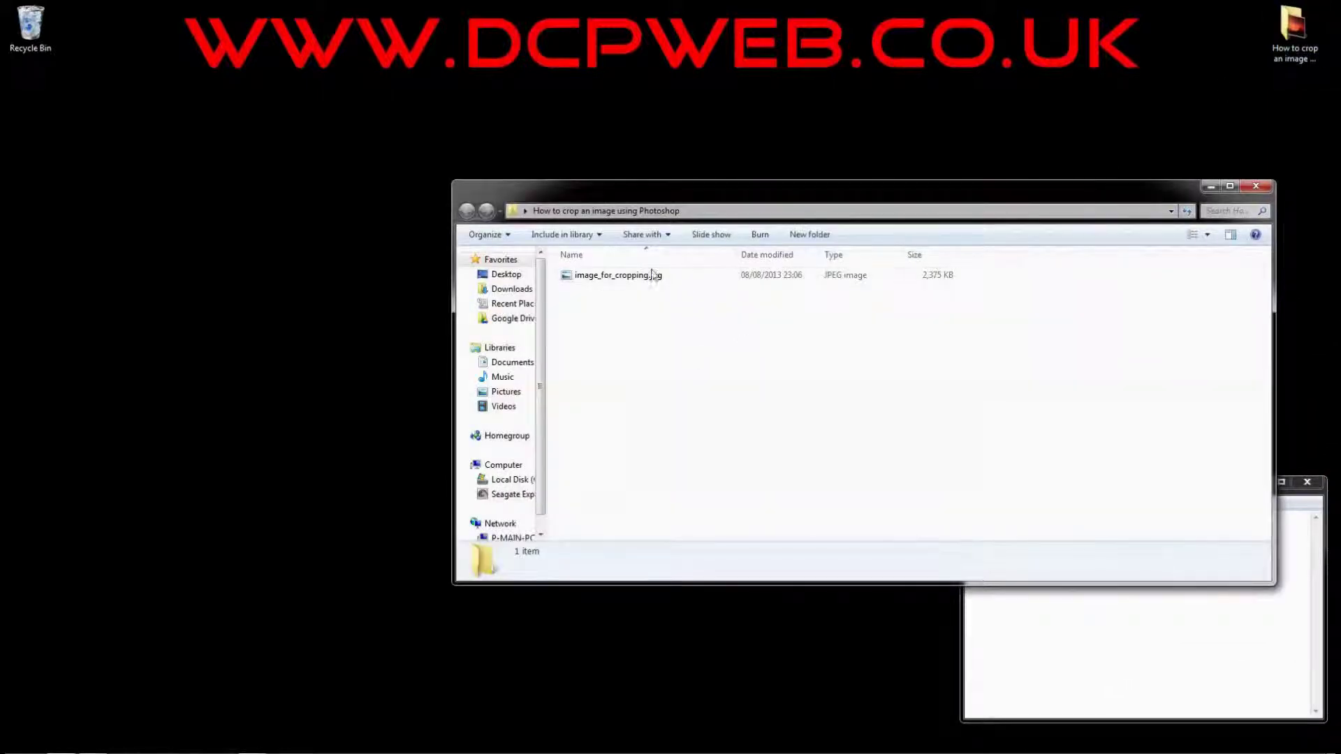
pyautogui.click(636, 276)
pyautogui.moveTo(702, 190); pyautogui.dragTo(658, 60)
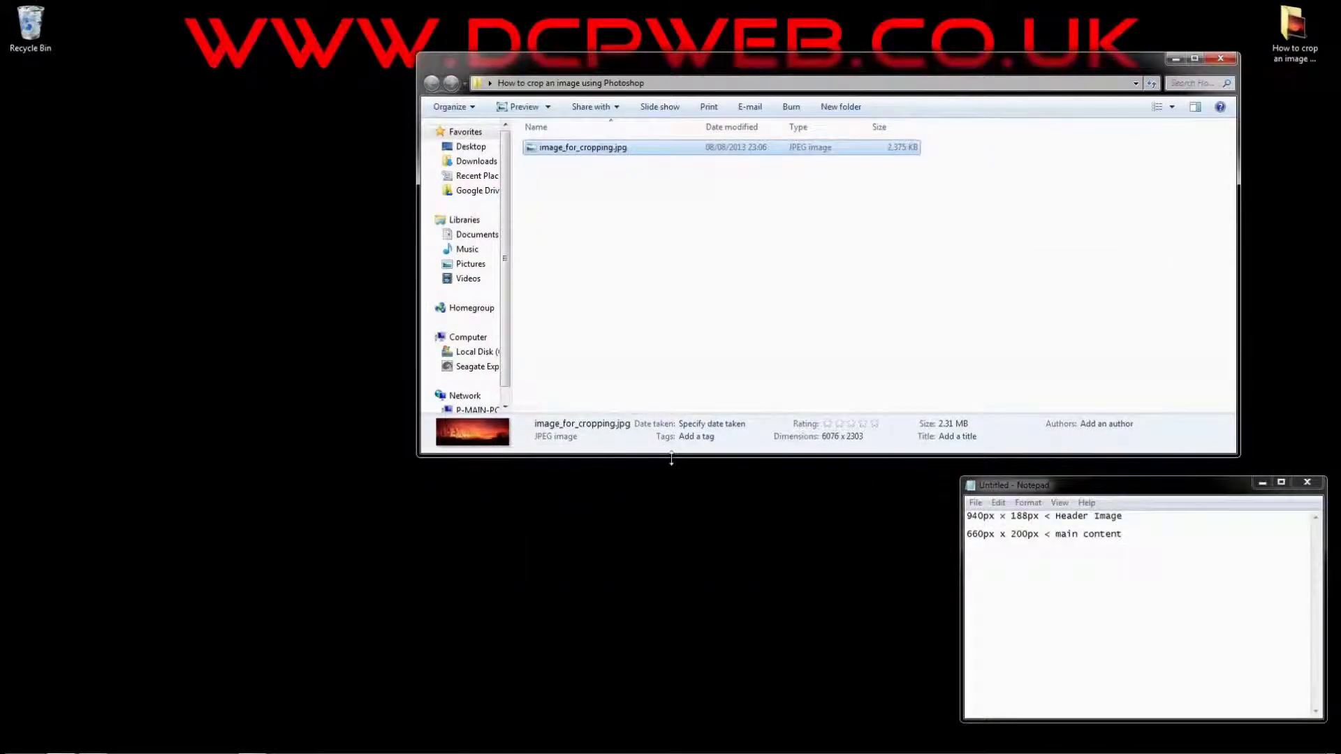
pyautogui.doubleClick(614, 147)
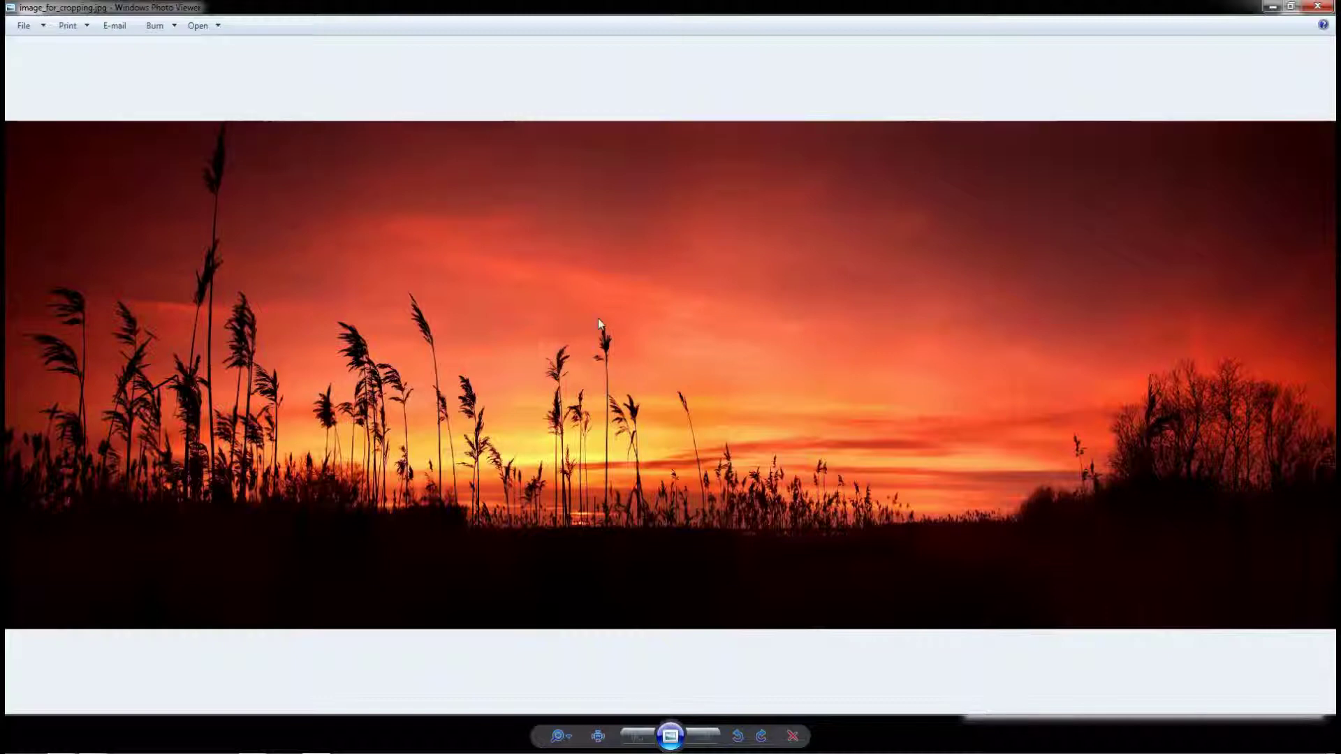
pyautogui.click(1316, 8)
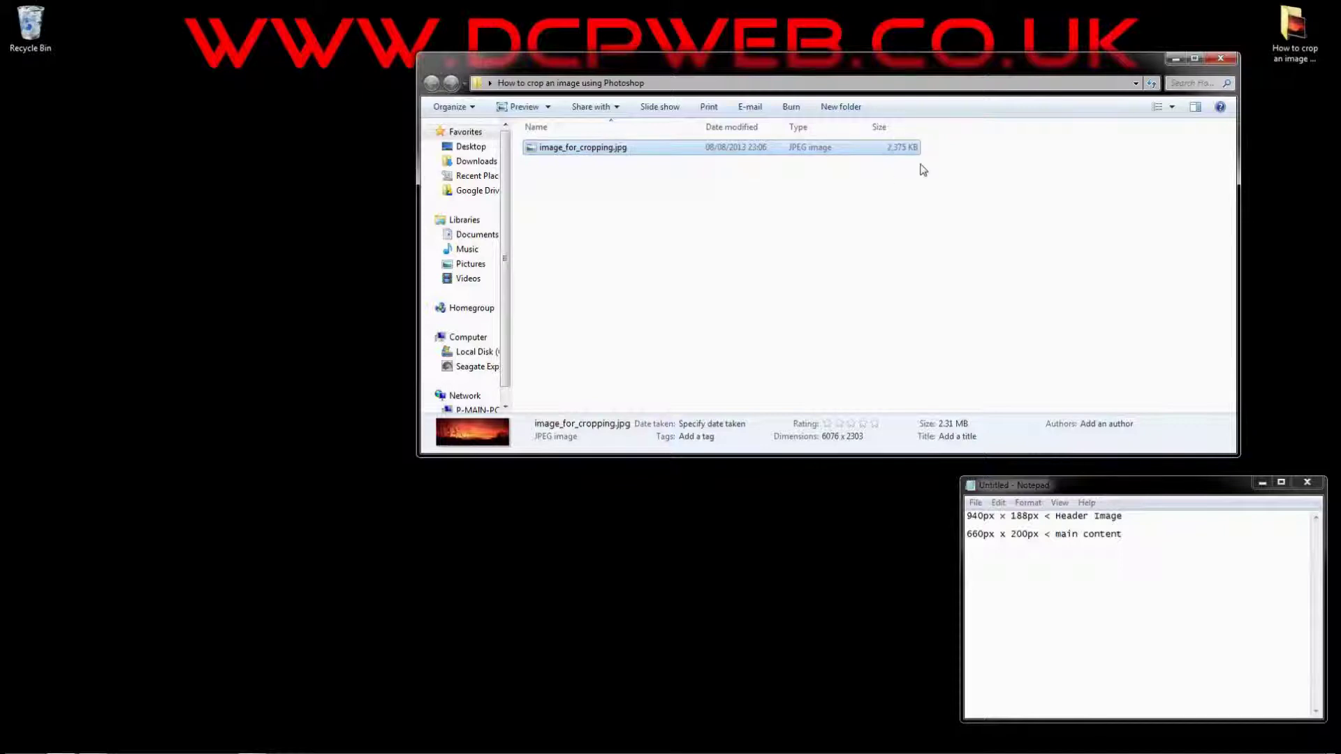
# Step: Compare the dimensions of image_for_cropping.jpg with the header and main content sizes noted in Notepad
pyautogui.click(667, 228)
pyautogui.click(607, 148)
pyautogui.moveTo(972, 517); pyautogui.dragTo(1137, 514)
pyautogui.moveTo(973, 533); pyautogui.dragTo(1078, 539)
# Step: Launch Photoshop and open image_for_cropping.jpg in it from the folder window
pyautogui.moveTo(771, 70); pyautogui.dragTo(1145, 100)
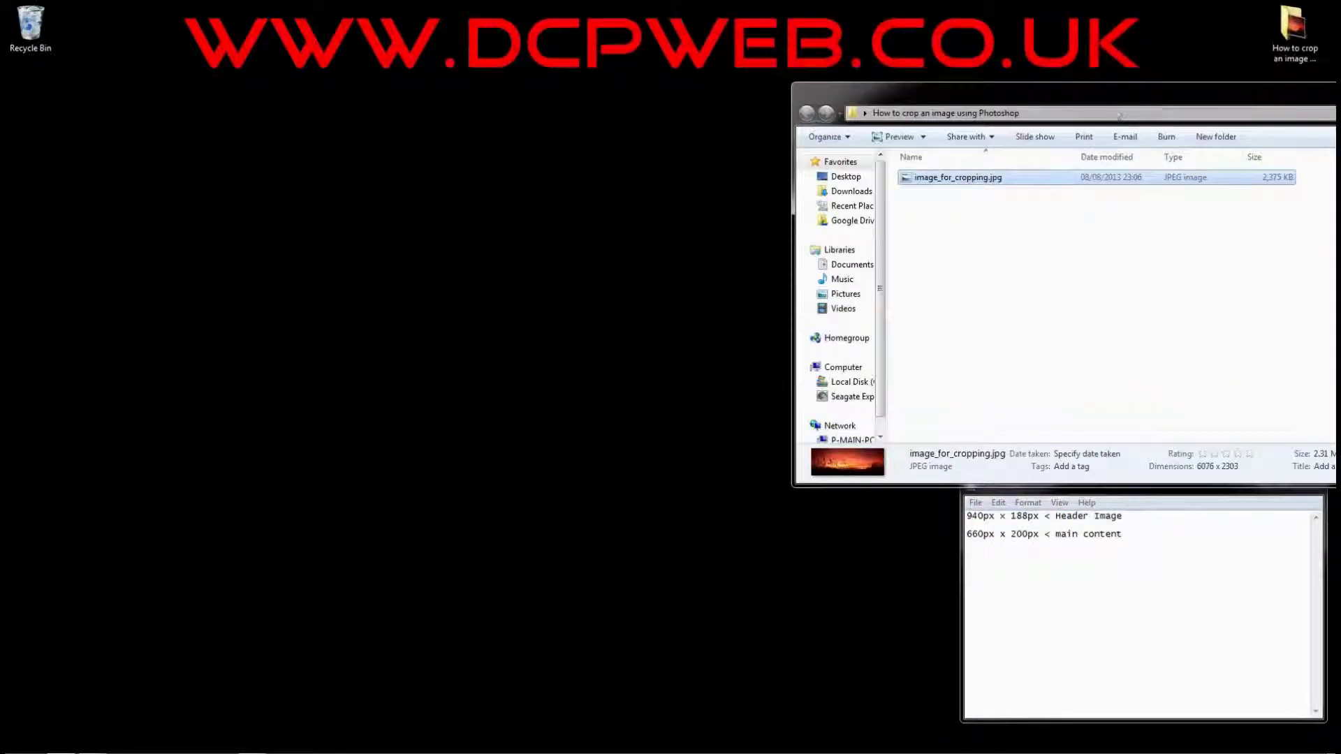
pyautogui.click(22, 743)
pyautogui.click(91, 389)
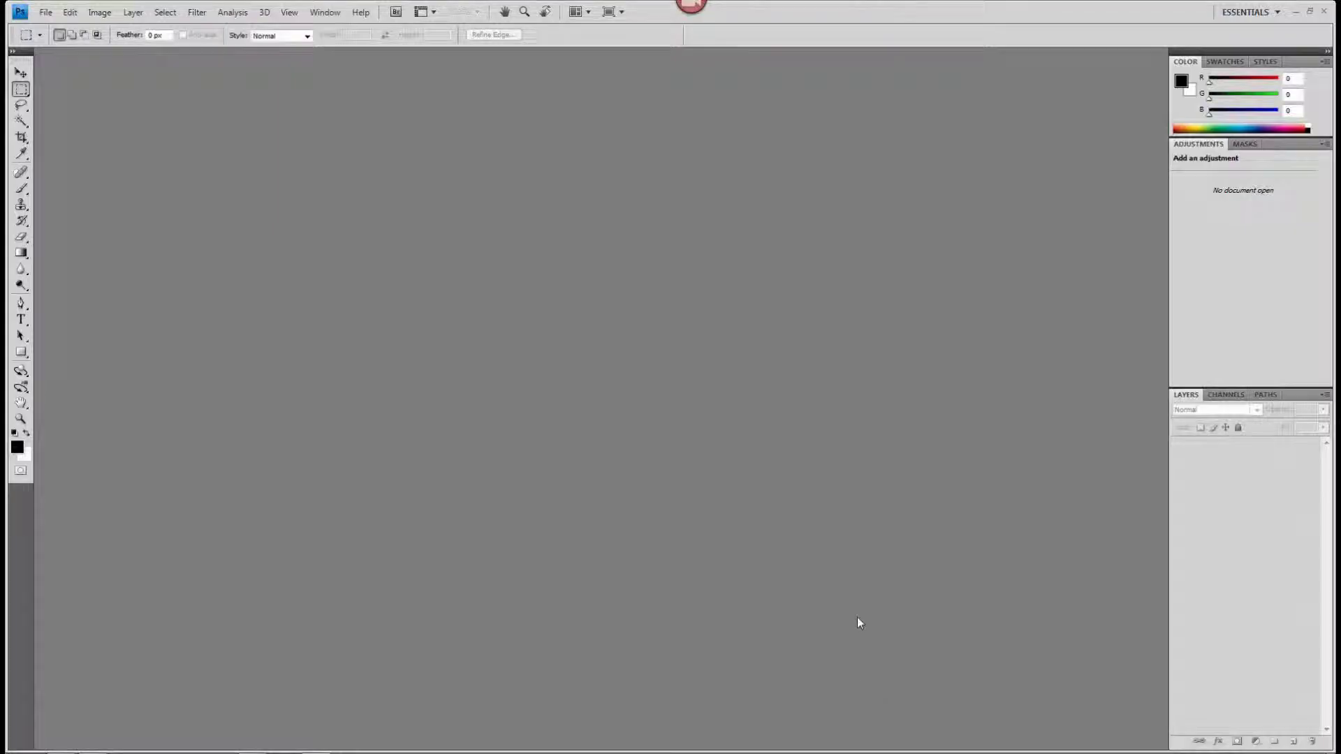
pyautogui.hotkey('alt', 'Tab')
pyautogui.click(950, 180)
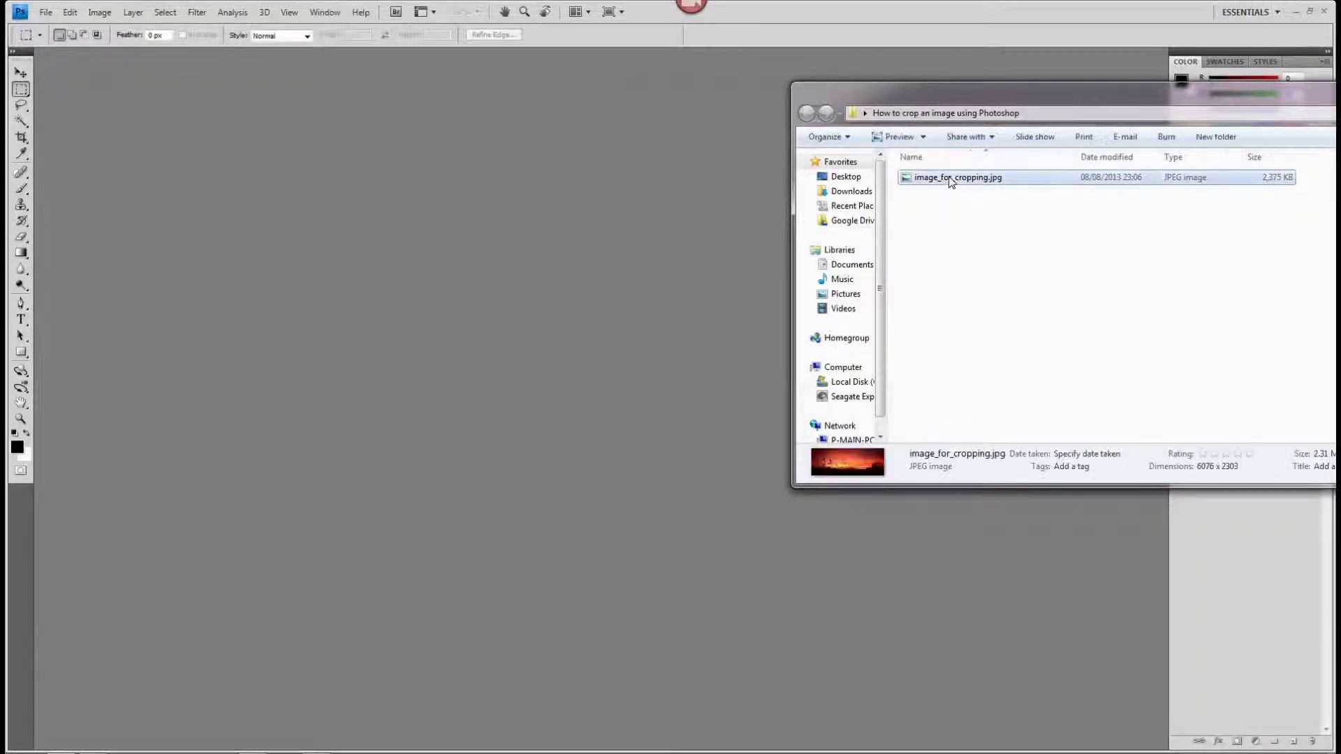
pyautogui.moveTo(645, 291); pyautogui.dragTo(609, 267)
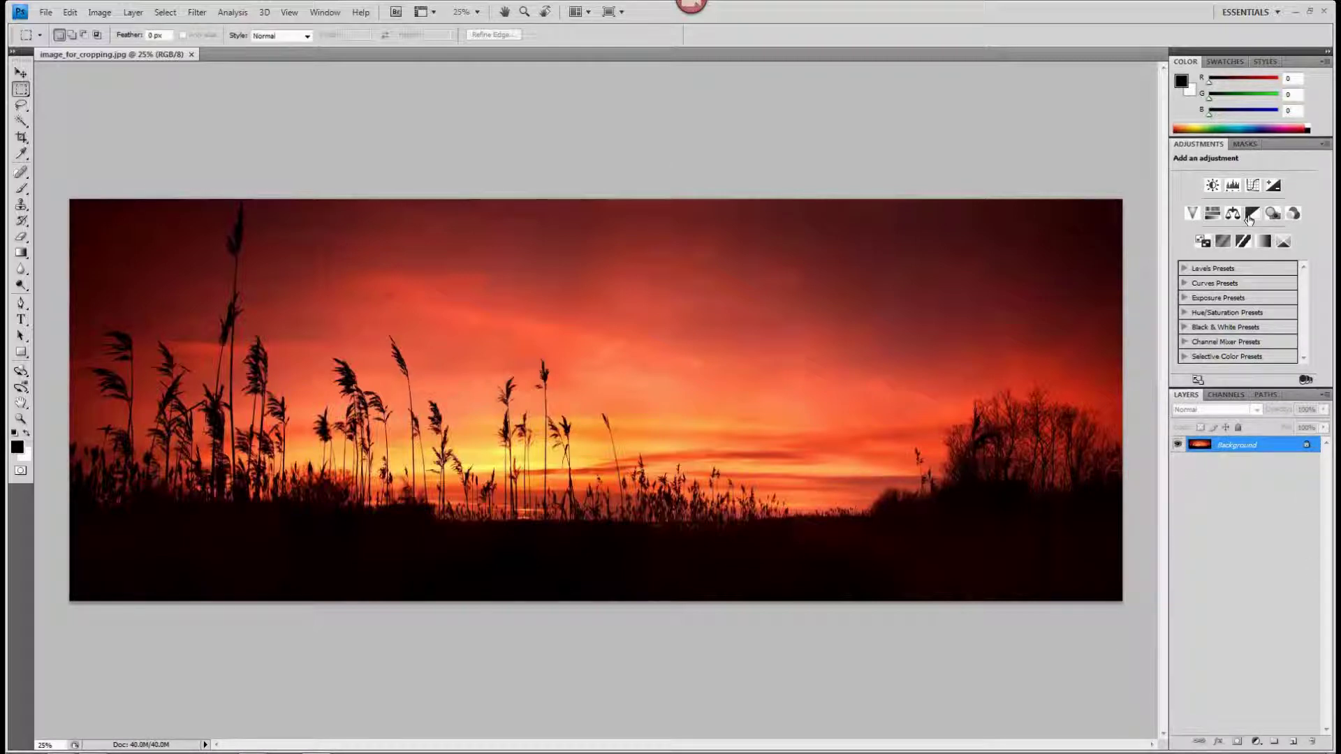
# Step: Convert the locked Background into a regular layer, accepting the default layer settings
pyautogui.rightClick(1240, 446)
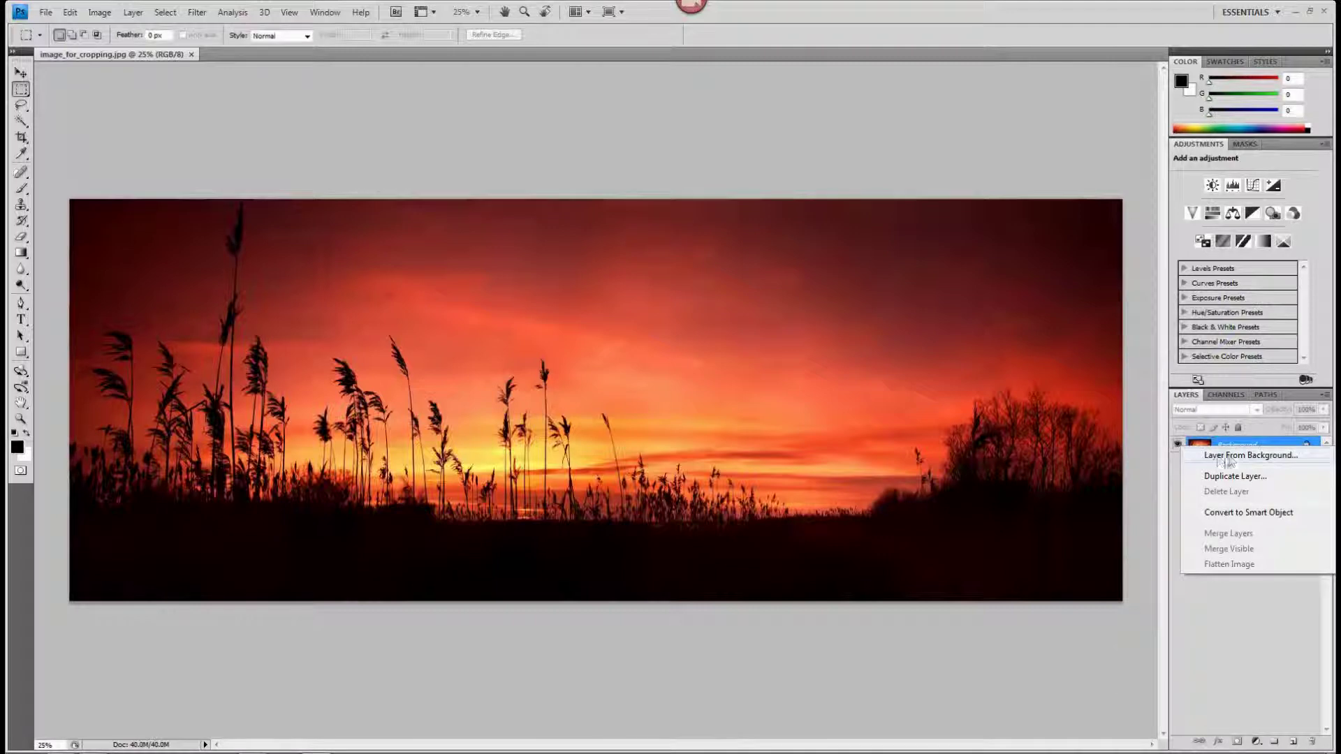
pyautogui.click(1228, 456)
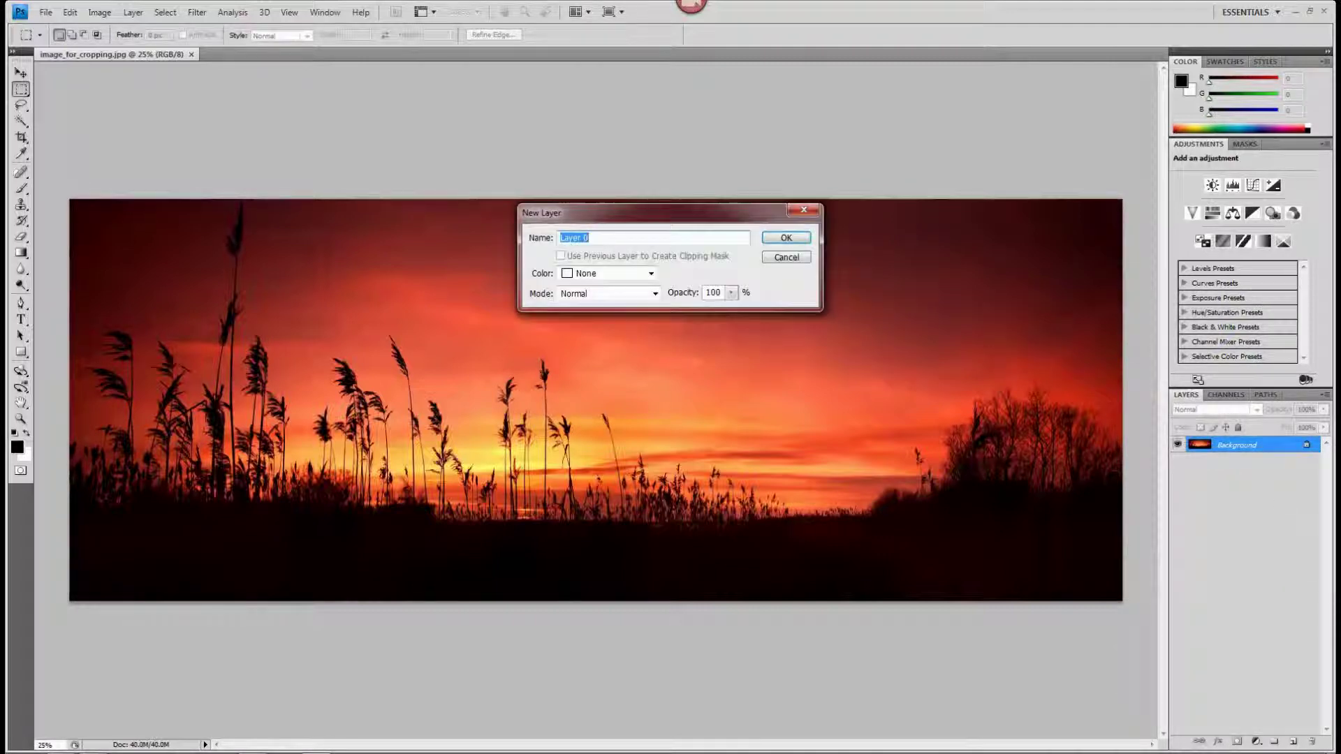
pyautogui.click(782, 238)
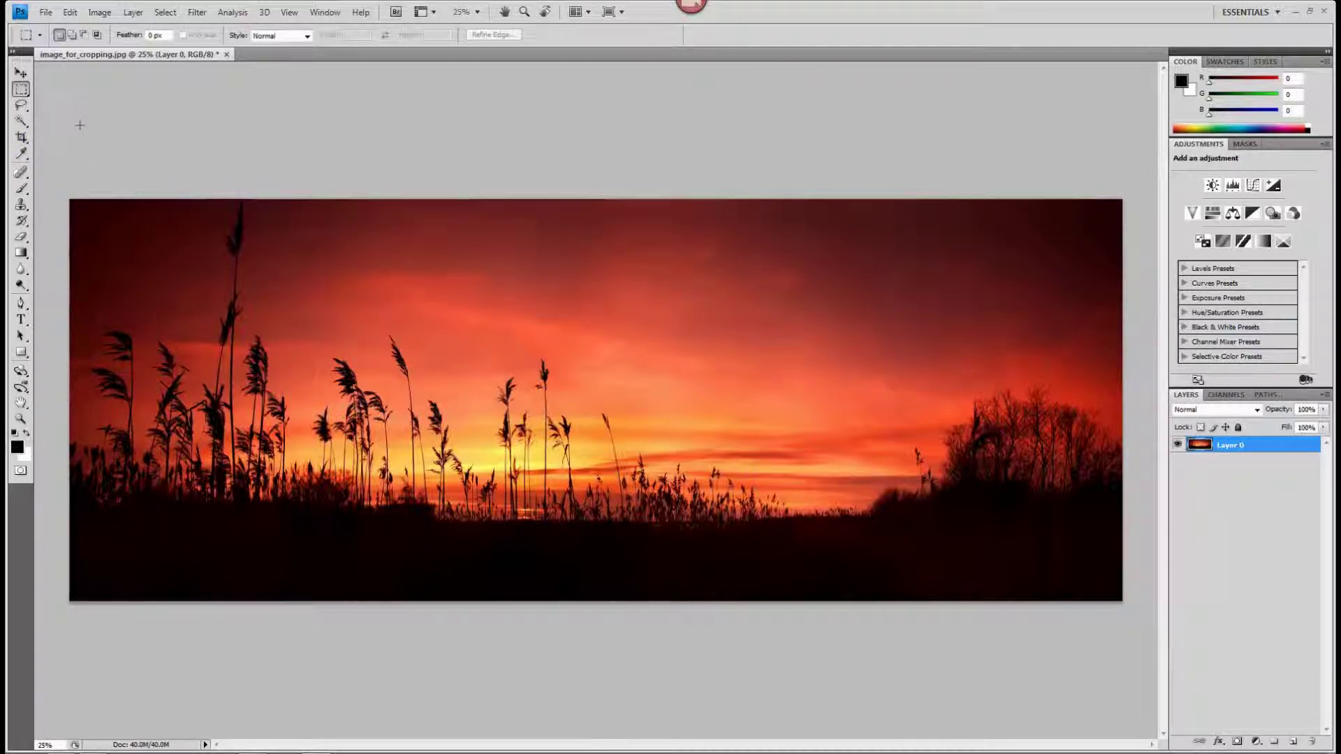
# Step: Activate the Crop tool from its group of crop and slice tools
pyautogui.press('c')
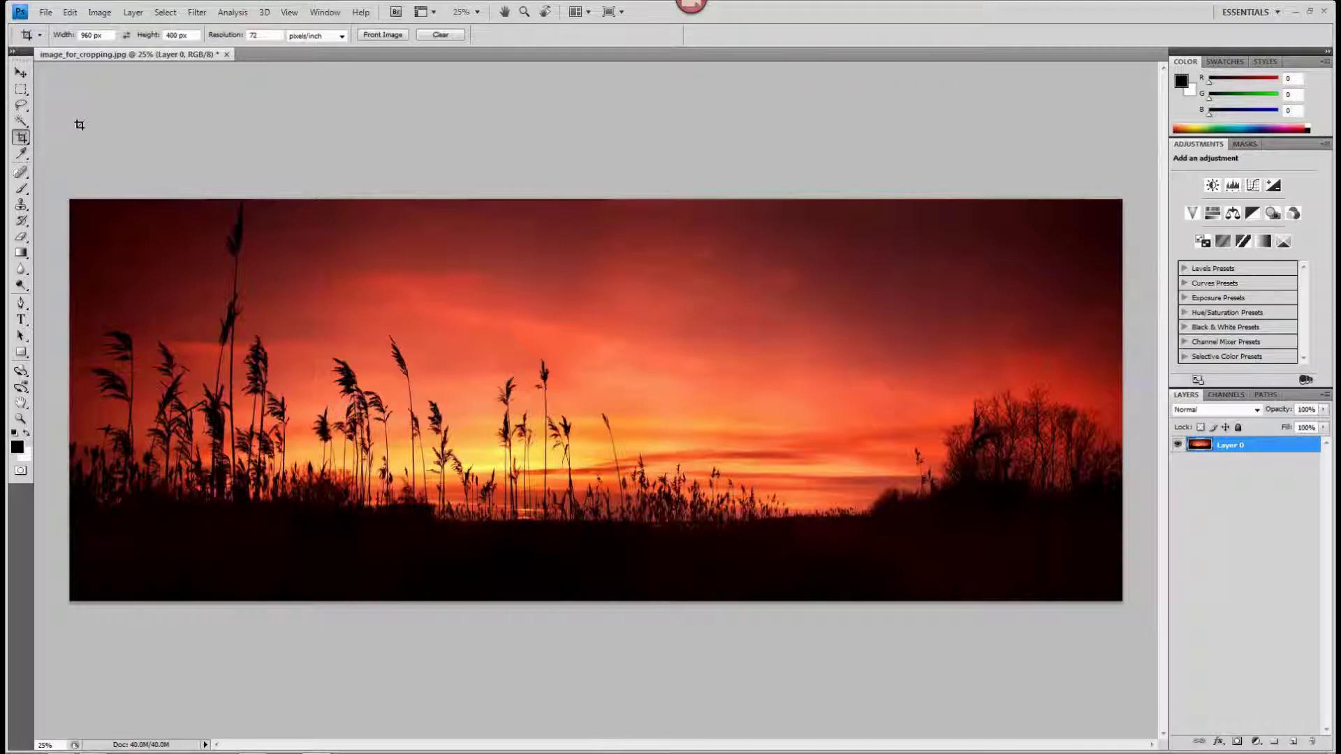
pyautogui.click(23, 140)
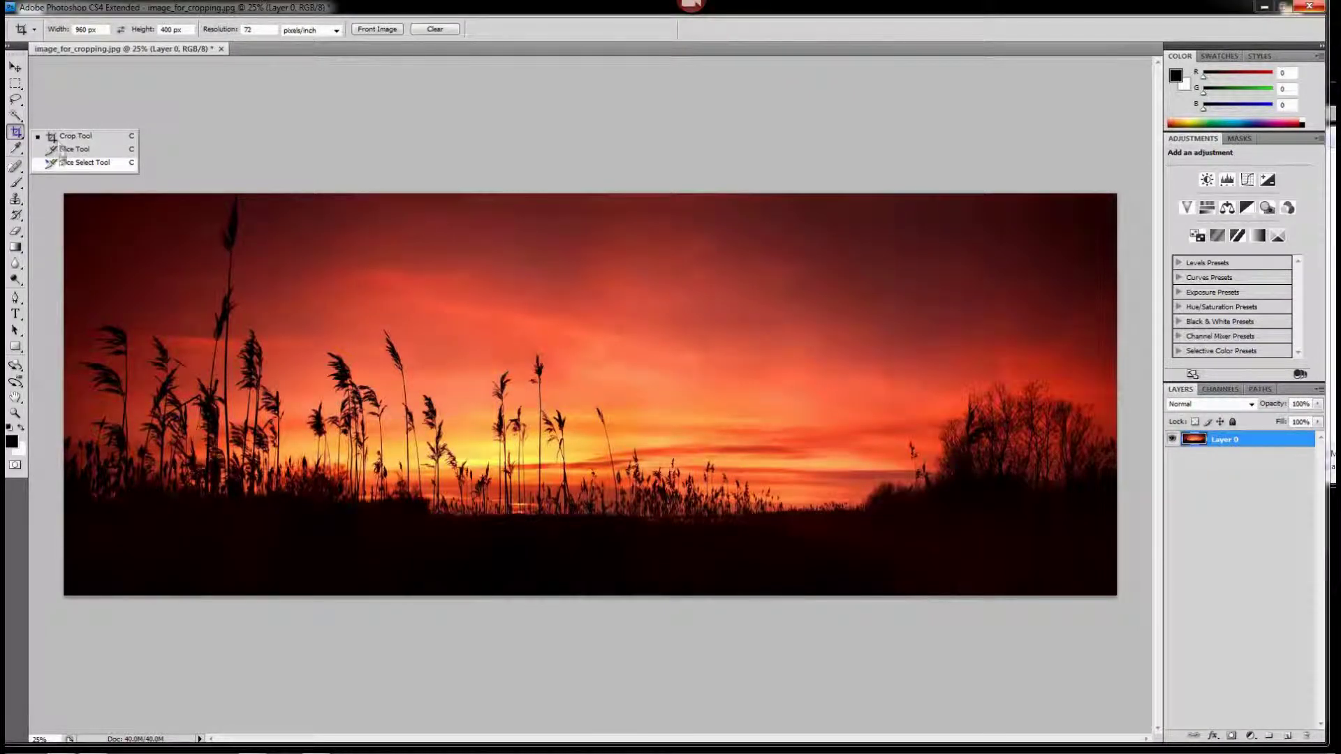
pyautogui.click(72, 137)
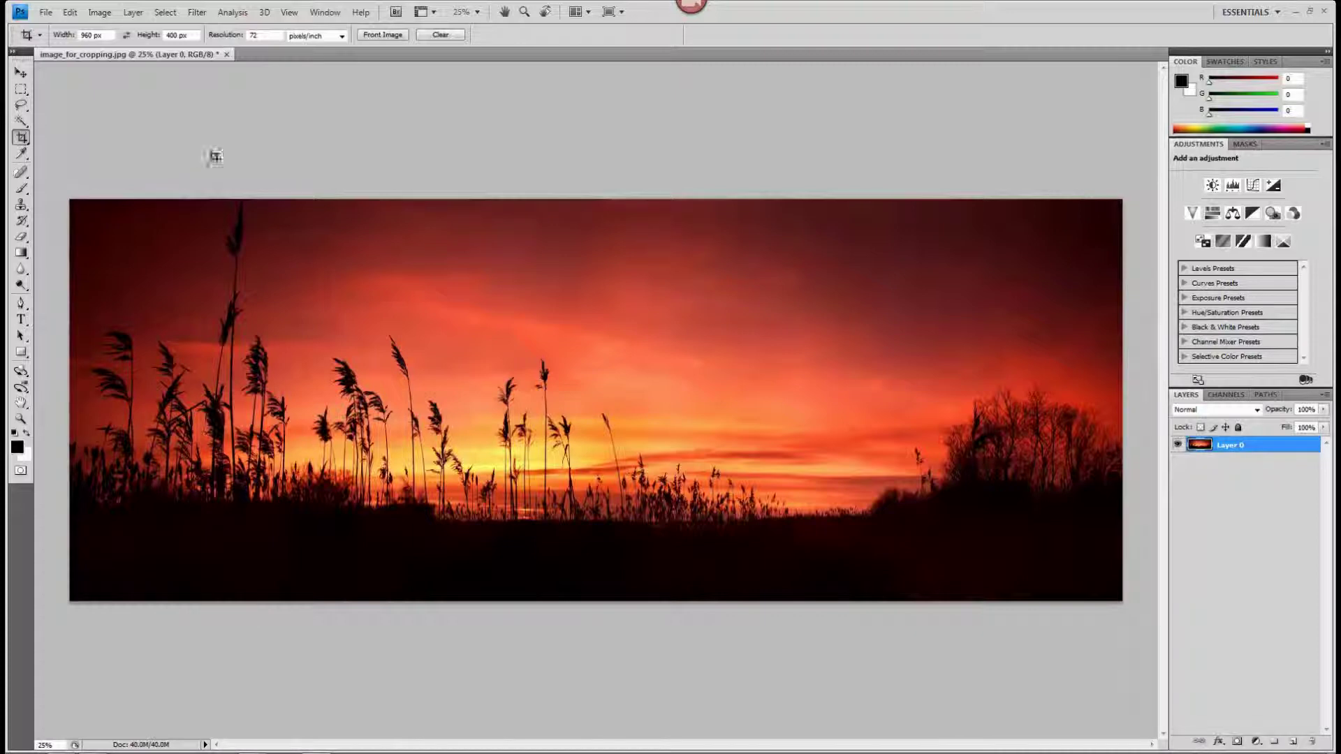
# Step: Bring up the Notepad note to check the recorded Header Image dimensions, and return to Photoshop
pyautogui.hotkey('alt', 'Tab')
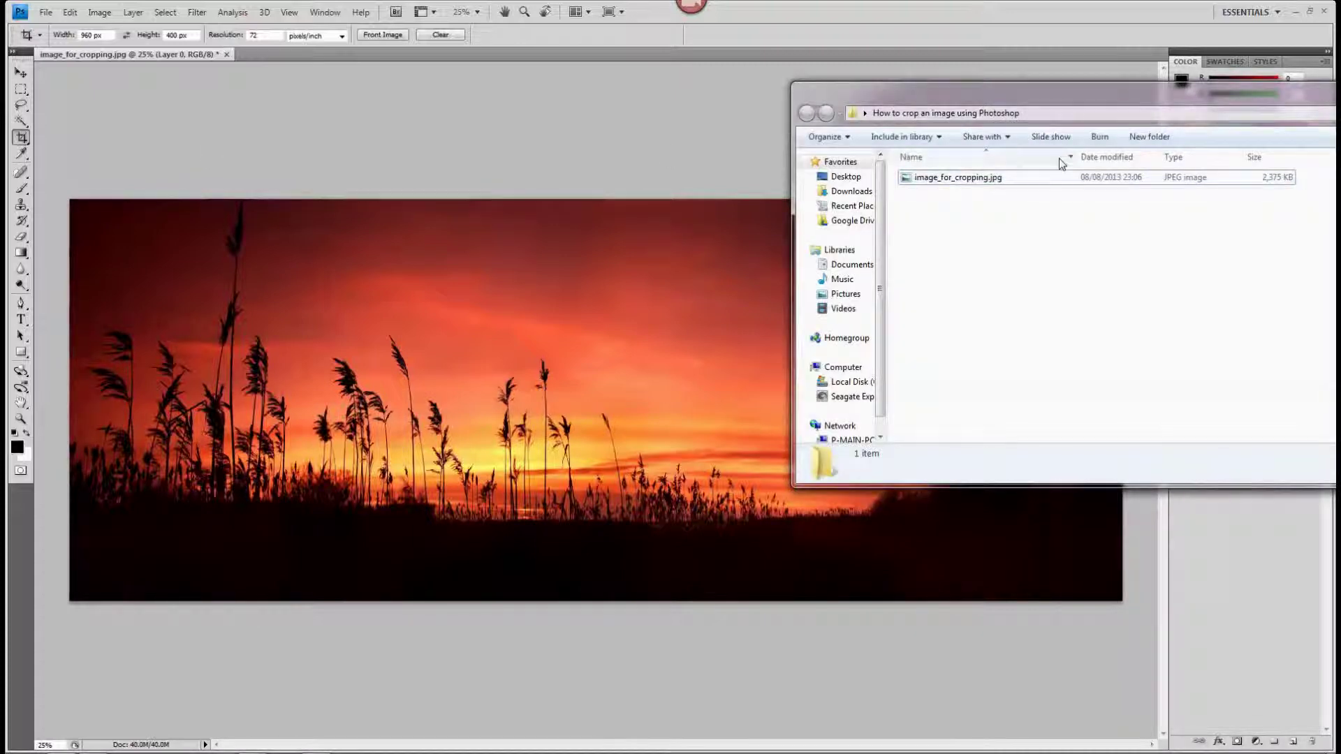
pyautogui.moveTo(158, 744)
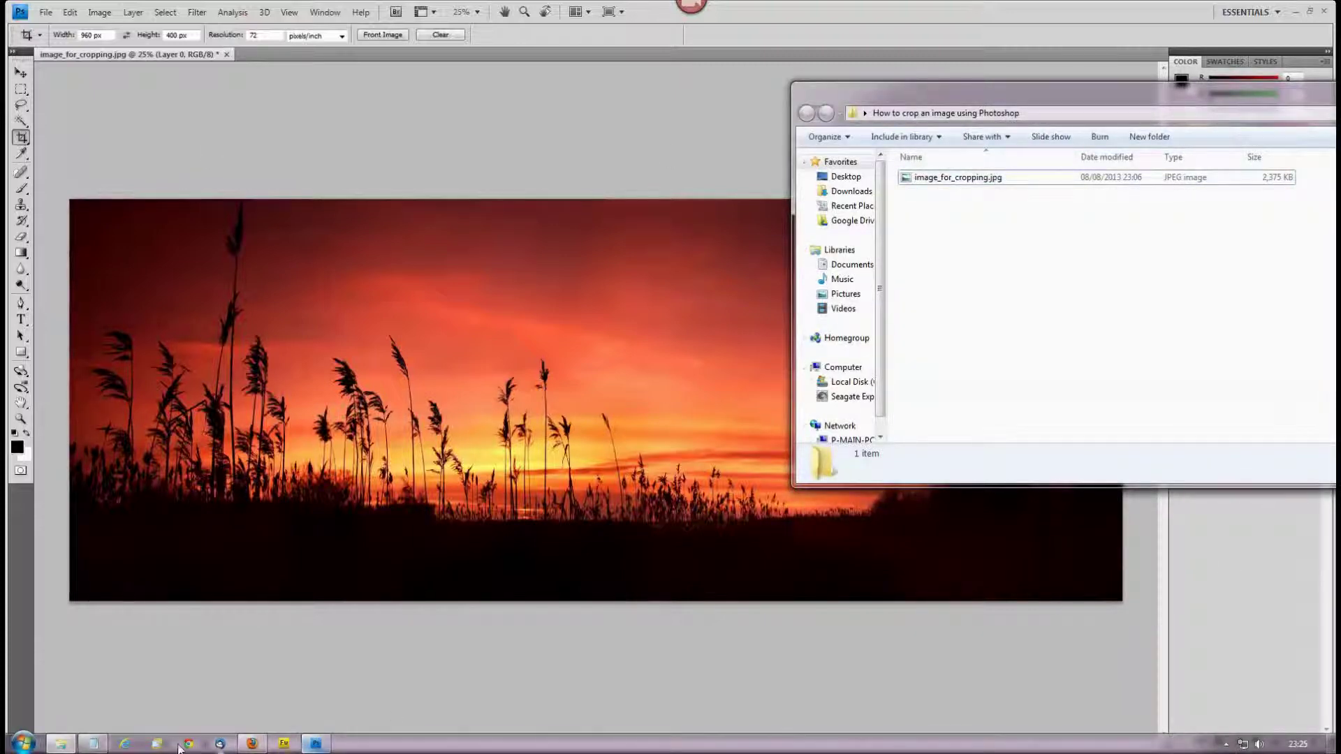
pyautogui.click(93, 744)
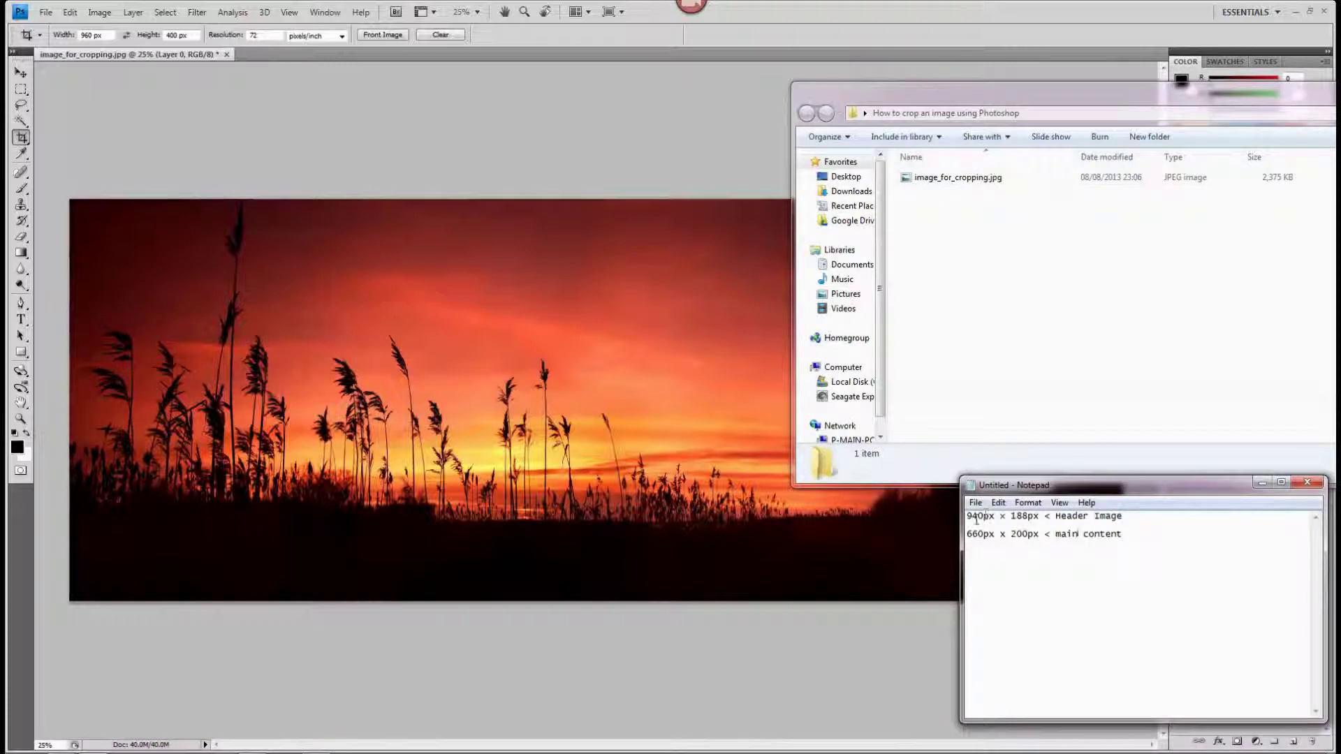
pyautogui.moveTo(962, 517); pyautogui.dragTo(1075, 517)
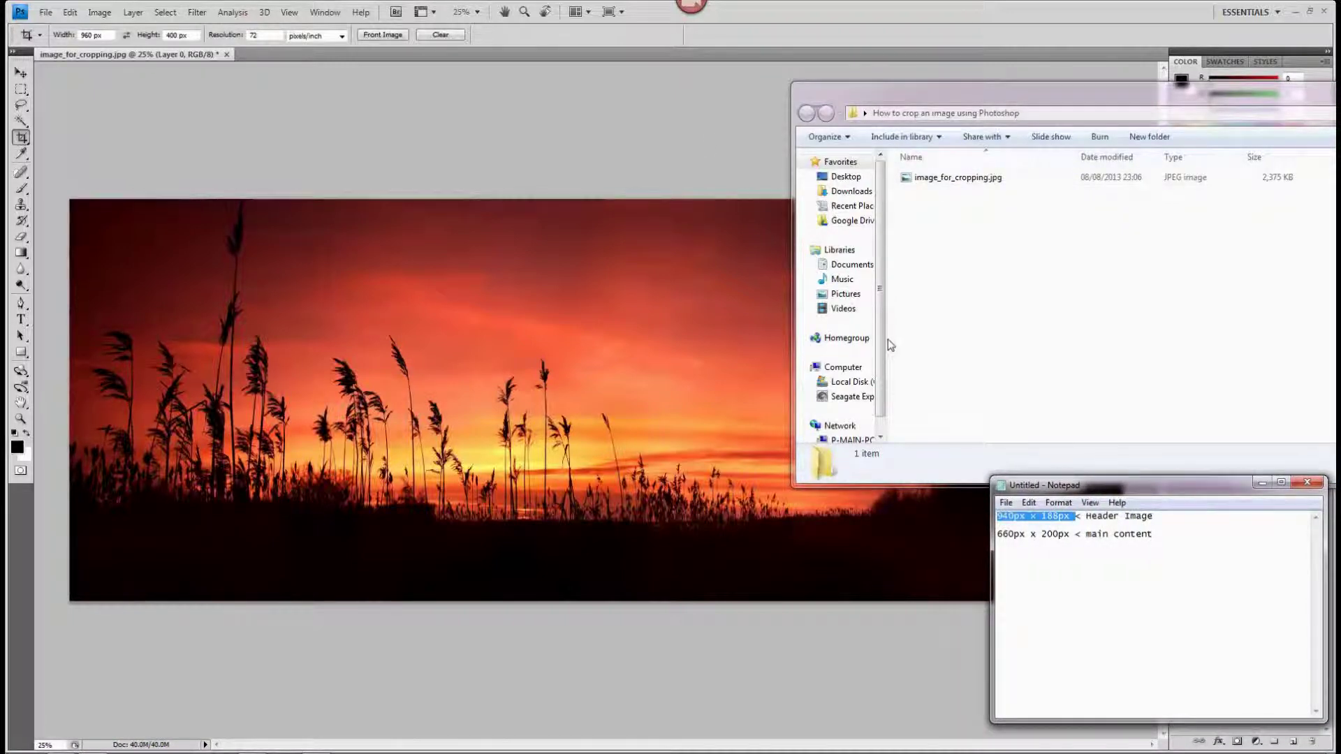
pyautogui.click(796, 17)
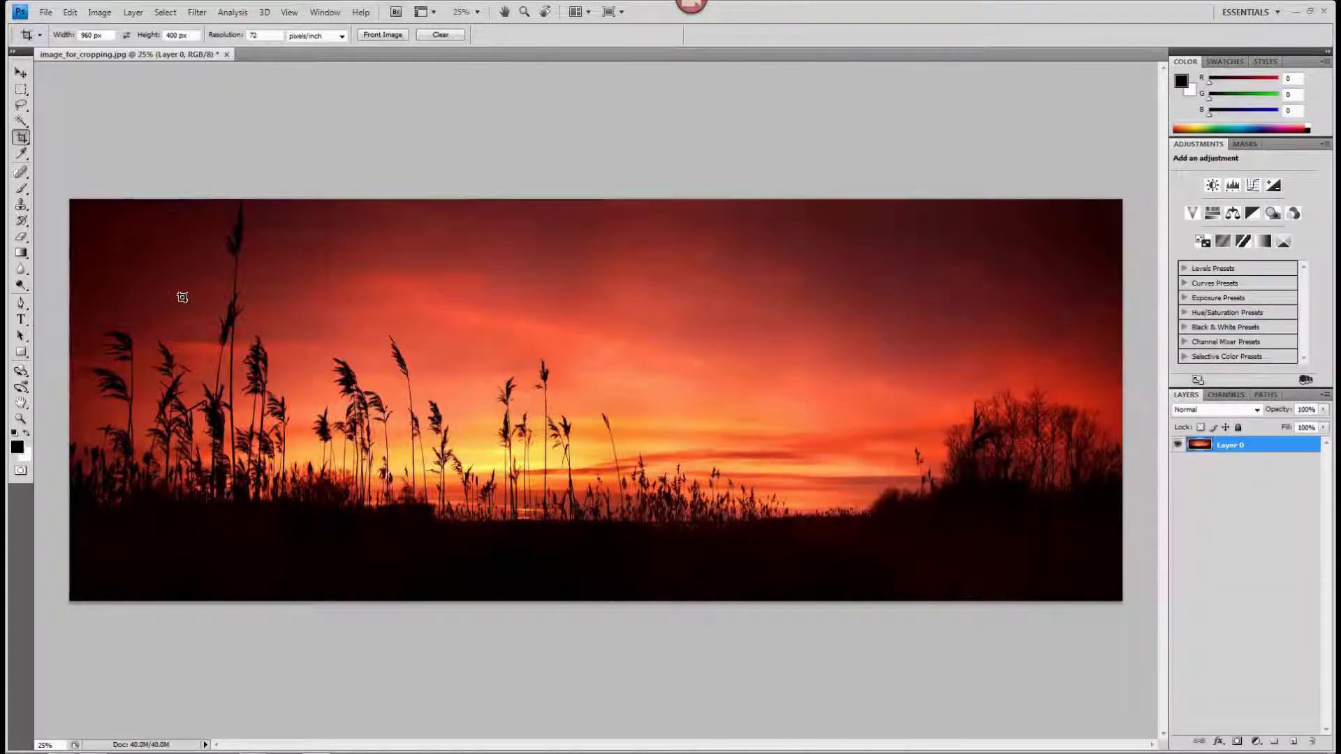
# Step: Set the Crop tool's width to 940 px and height to 188 px, matching the noted header image size
pyautogui.moveTo(105, 37); pyautogui.dragTo(63, 38)
pyautogui.click(93, 34)
pyautogui.moveTo(125, 742)
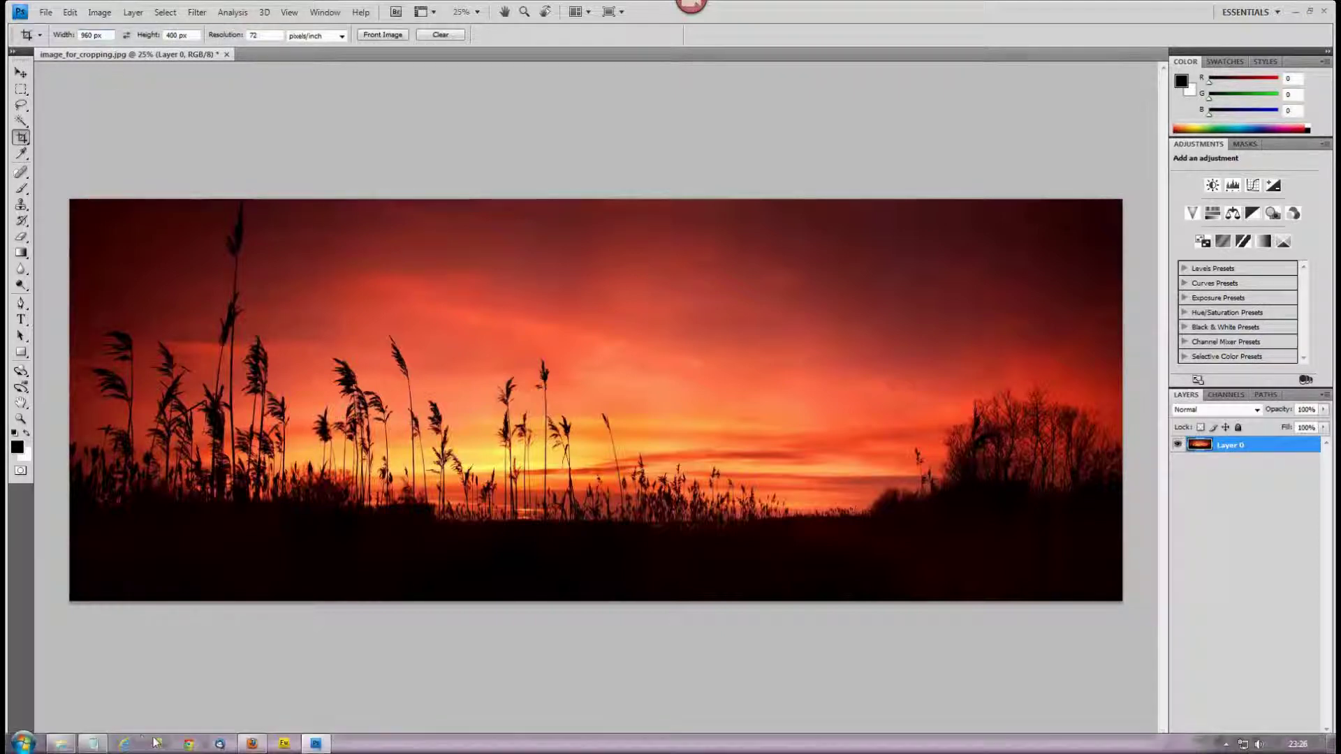
pyautogui.click(93, 742)
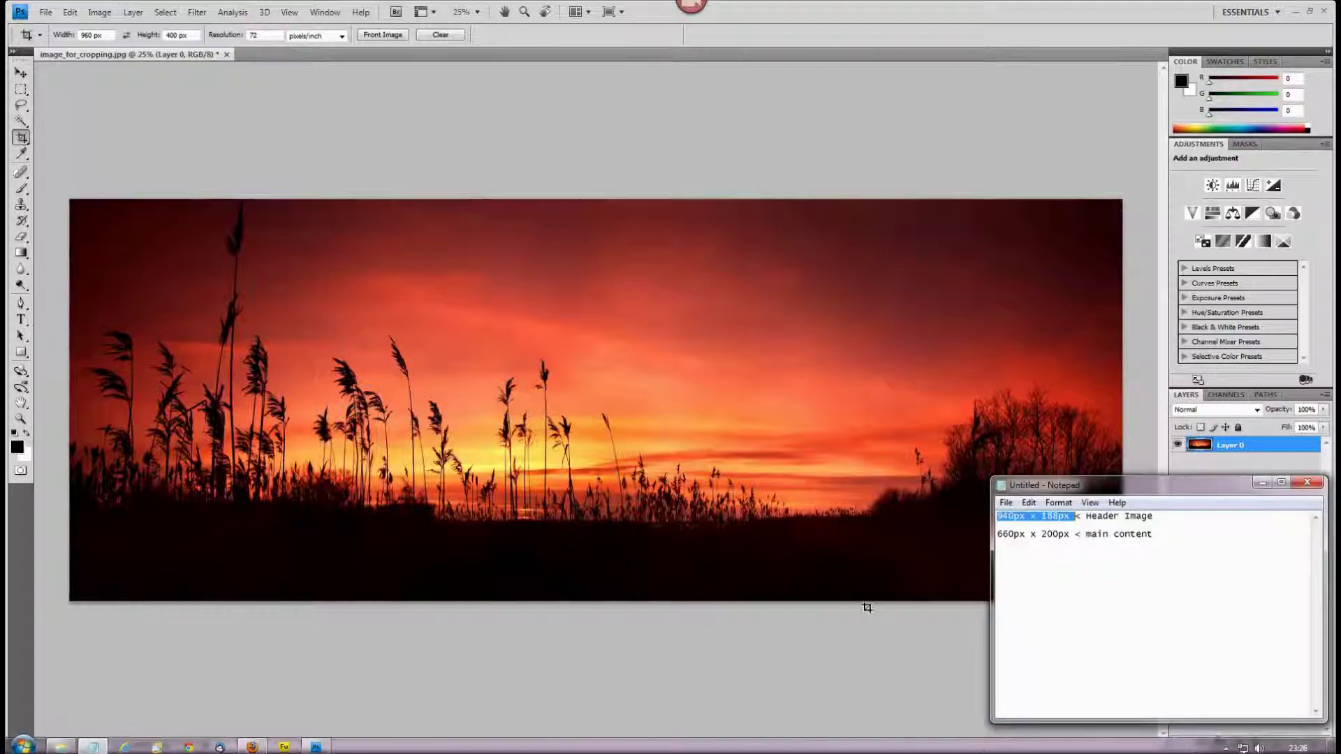
pyautogui.click(95, 33)
pyautogui.moveTo(91, 35); pyautogui.dragTo(84, 34)
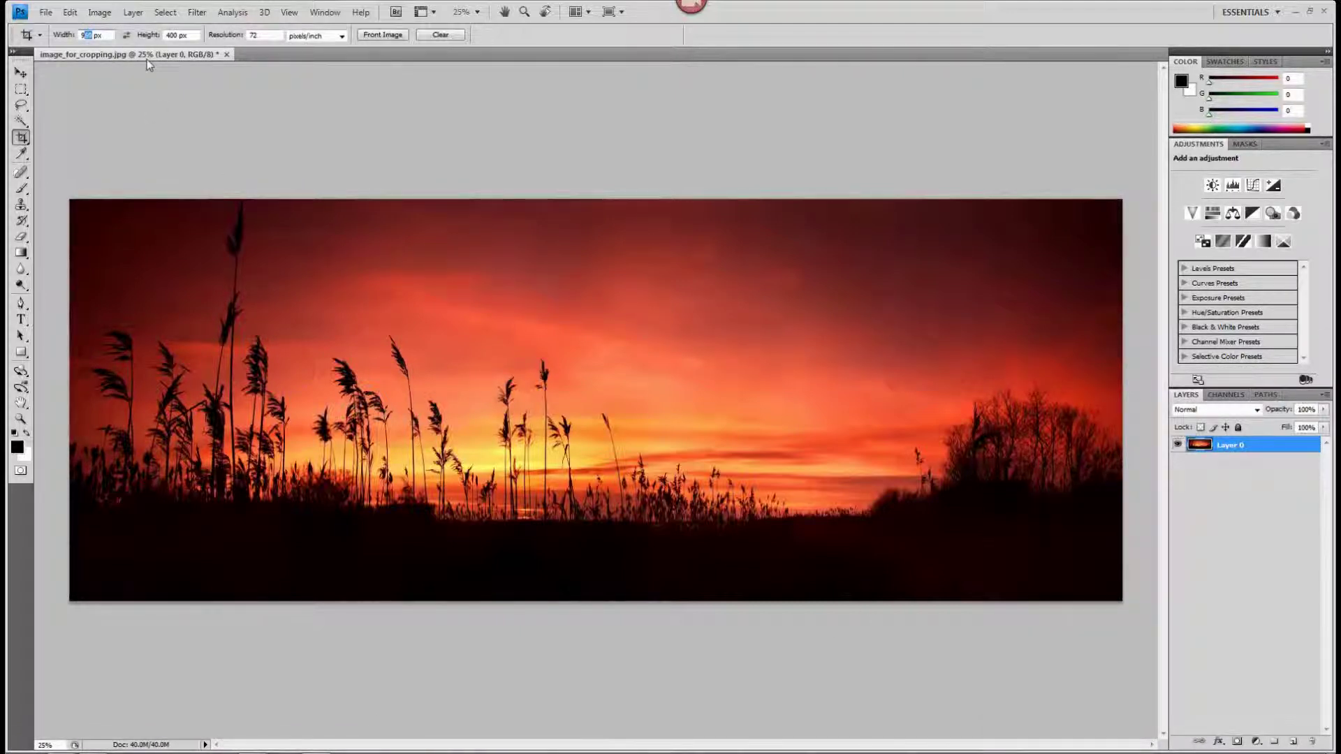
pyautogui.write('40')
pyautogui.moveTo(180, 34); pyautogui.dragTo(165, 35)
pyautogui.press('BackSpace')
pyautogui.write('188')
pyautogui.doubleClick(258, 34)
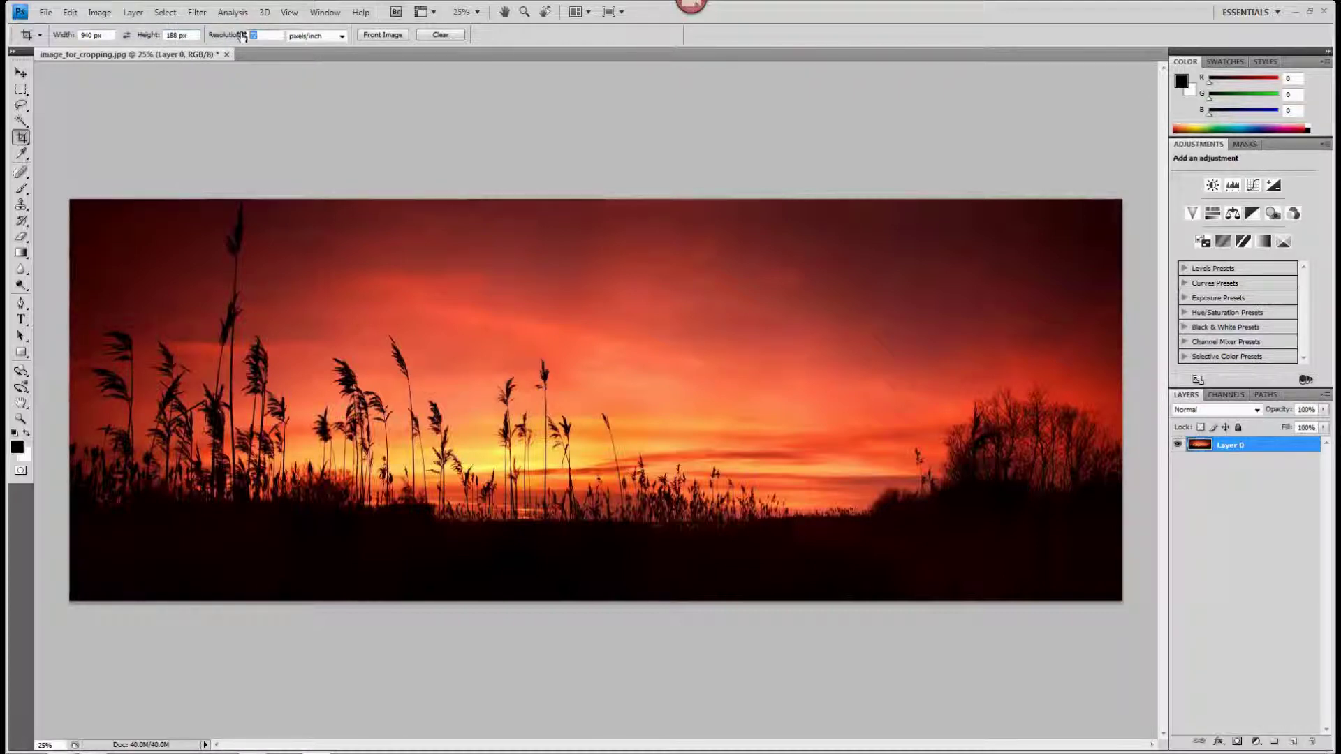
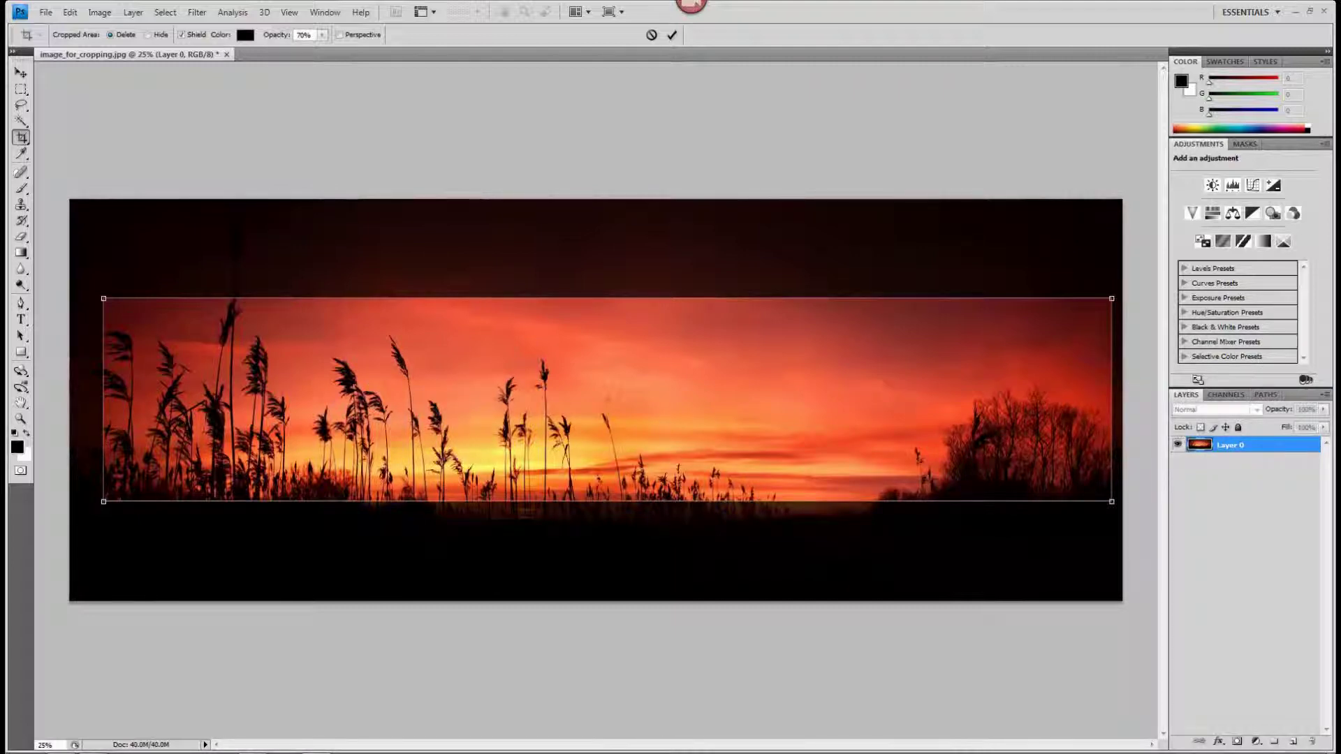
# Step: Move the crop frame down over the reeds and sunset horizon and enlarge it to nearly the full image width
pyautogui.moveTo(607, 367); pyautogui.dragTo(588, 395)
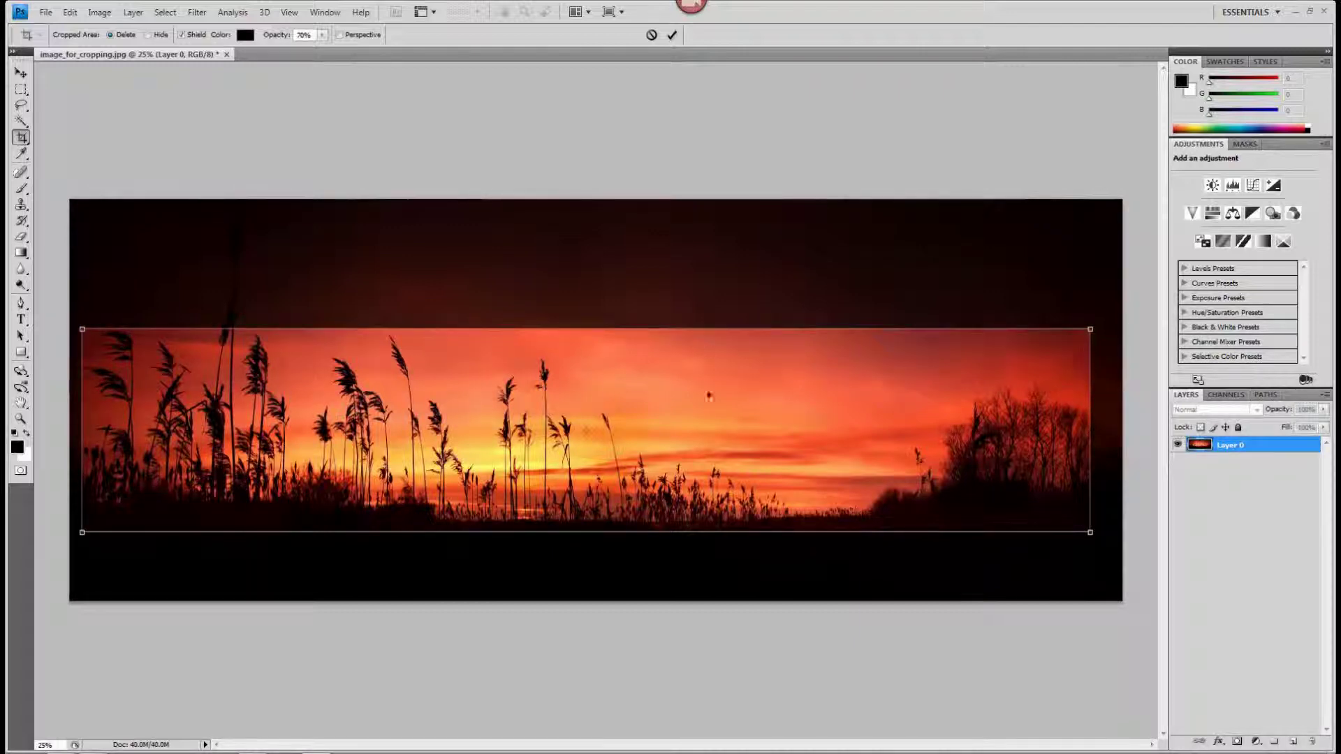
pyautogui.moveTo(1092, 533)
pyautogui.mouseDown()
pyautogui.moveTo(1015, 515)
pyautogui.moveTo(1102, 539)
pyautogui.mouseUp()
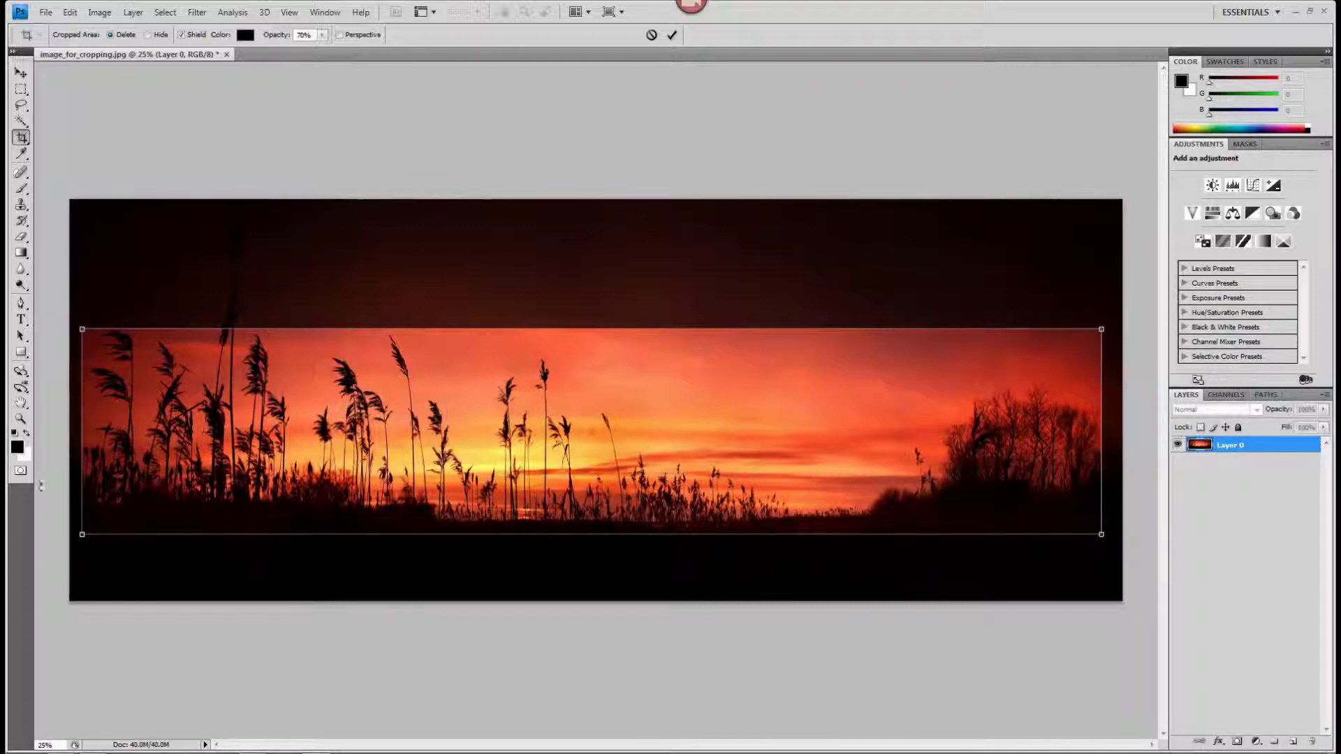
pyautogui.moveTo(1099, 329); pyautogui.dragTo(1114, 326)
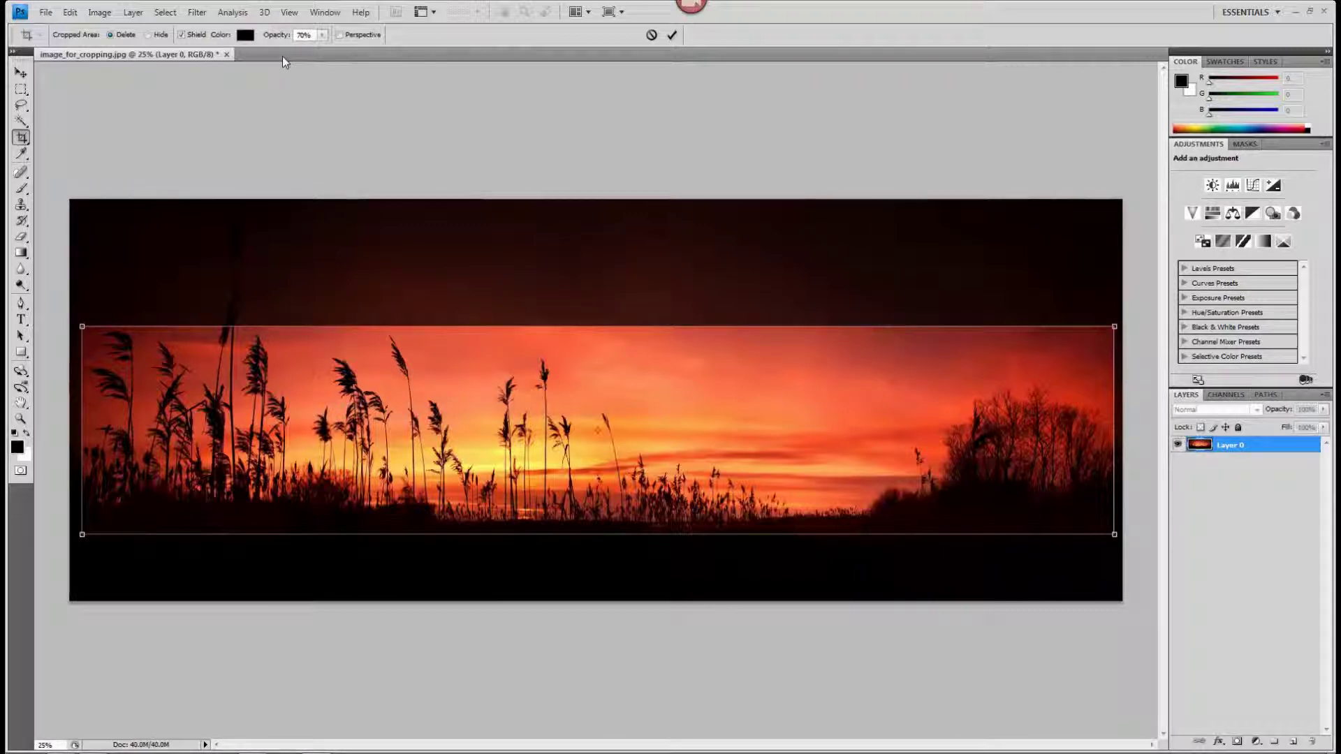
# Step: Try several opacities for the shield around the crop area, ending at 75%
pyautogui.moveTo(322, 34); pyautogui.dragTo(273, 57)
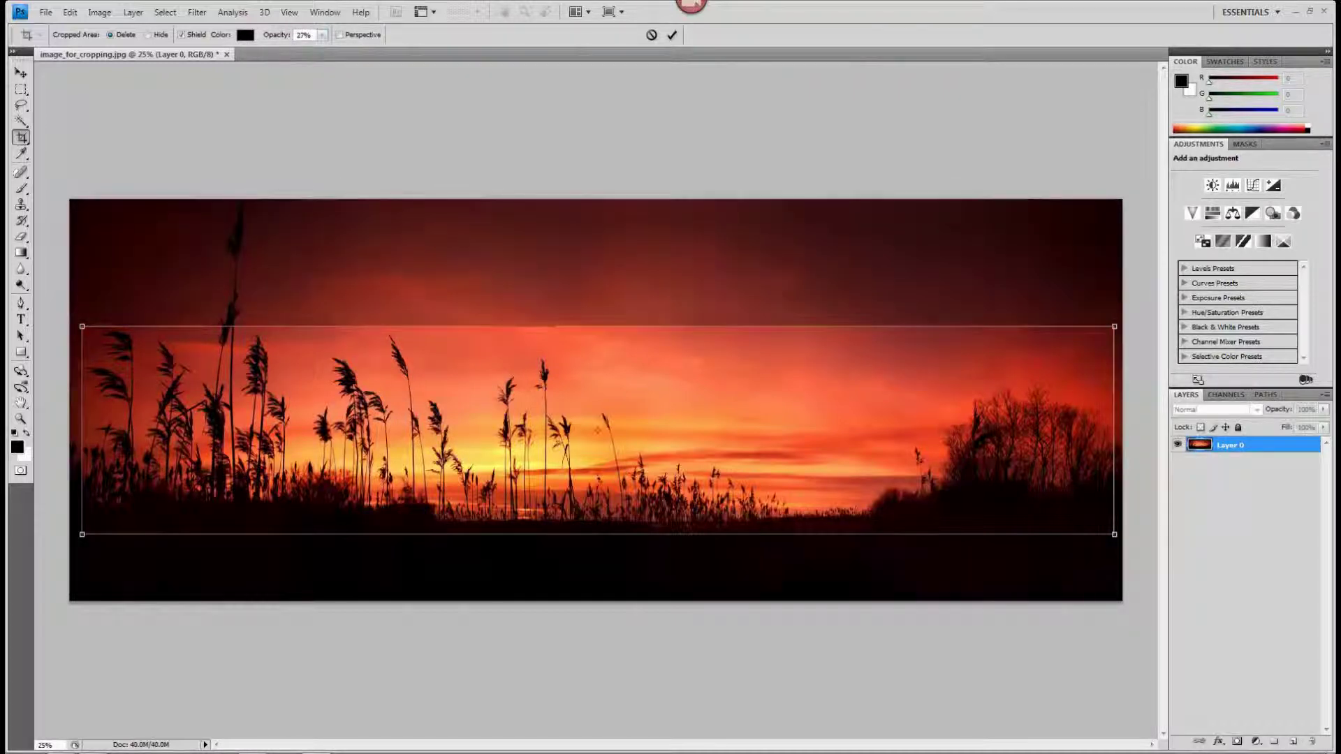
pyautogui.click(323, 36)
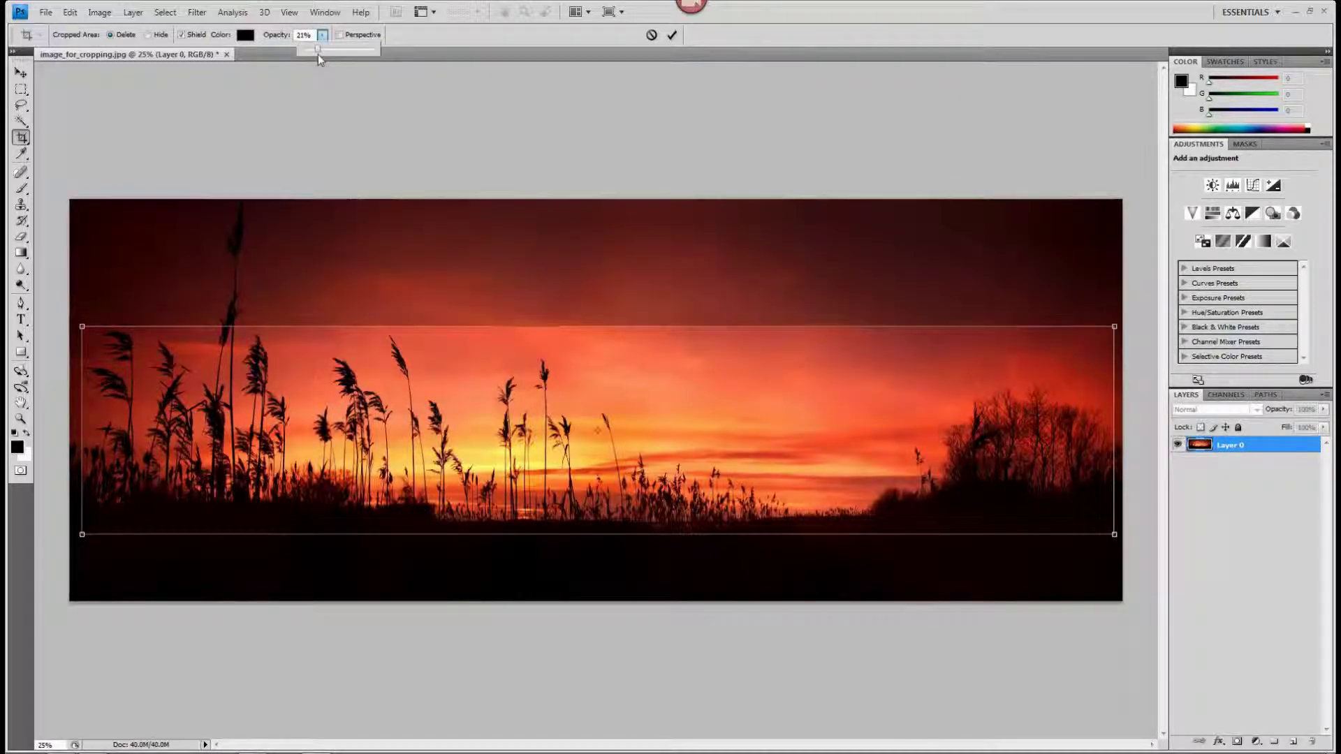
pyautogui.moveTo(314, 60); pyautogui.dragTo(312, 60)
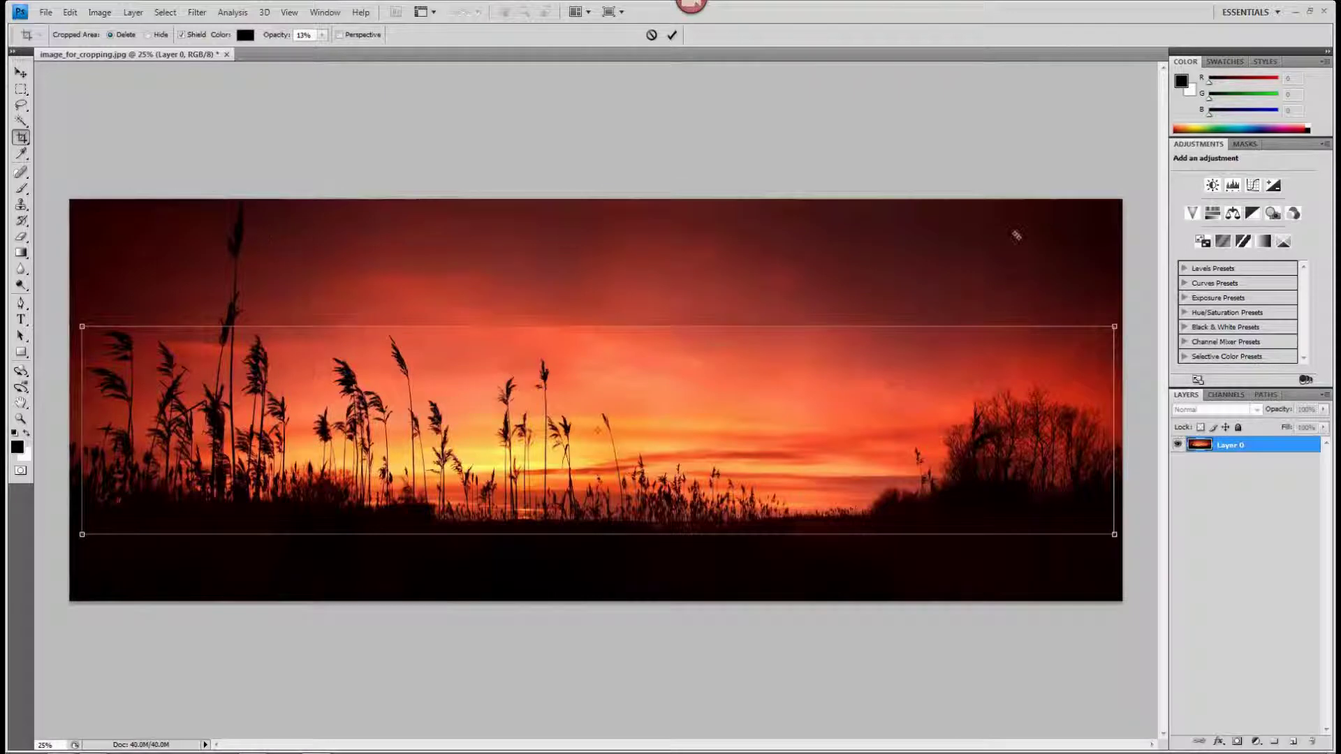
pyautogui.click(323, 36)
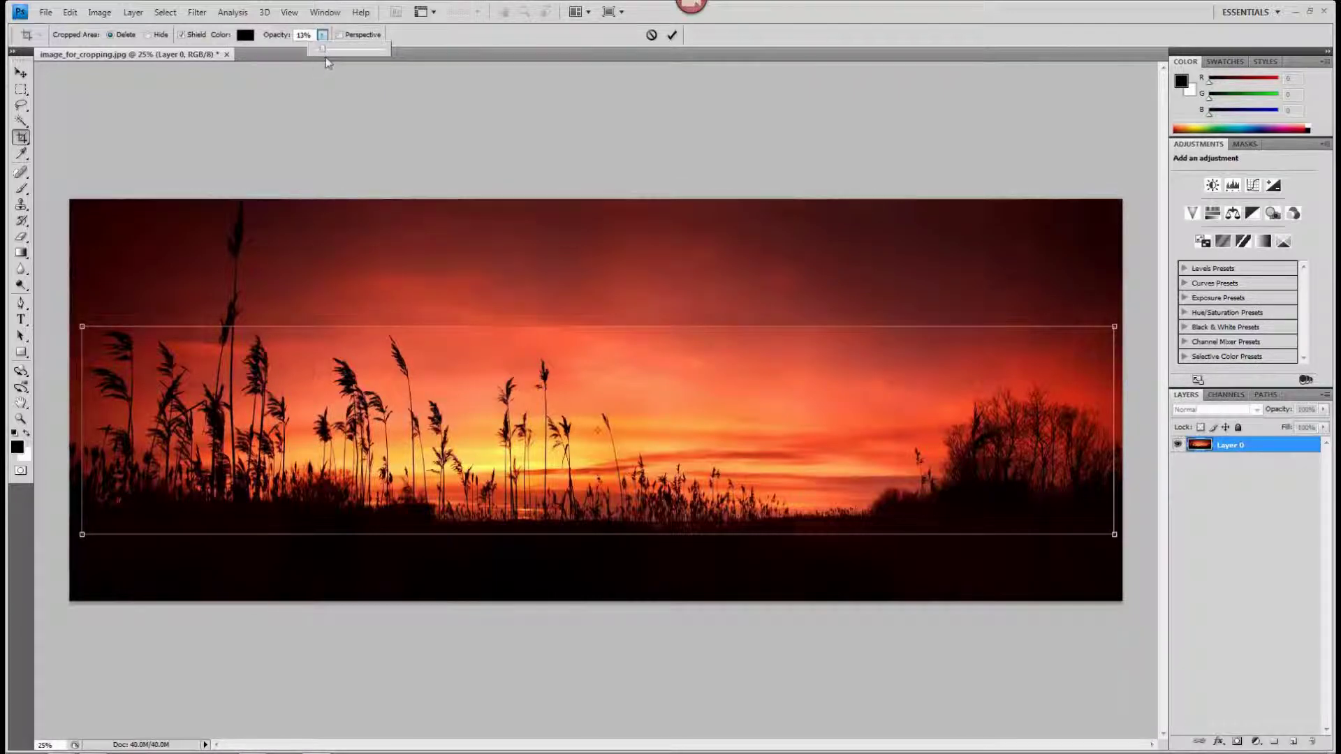
pyautogui.moveTo(326, 57); pyautogui.dragTo(366, 52)
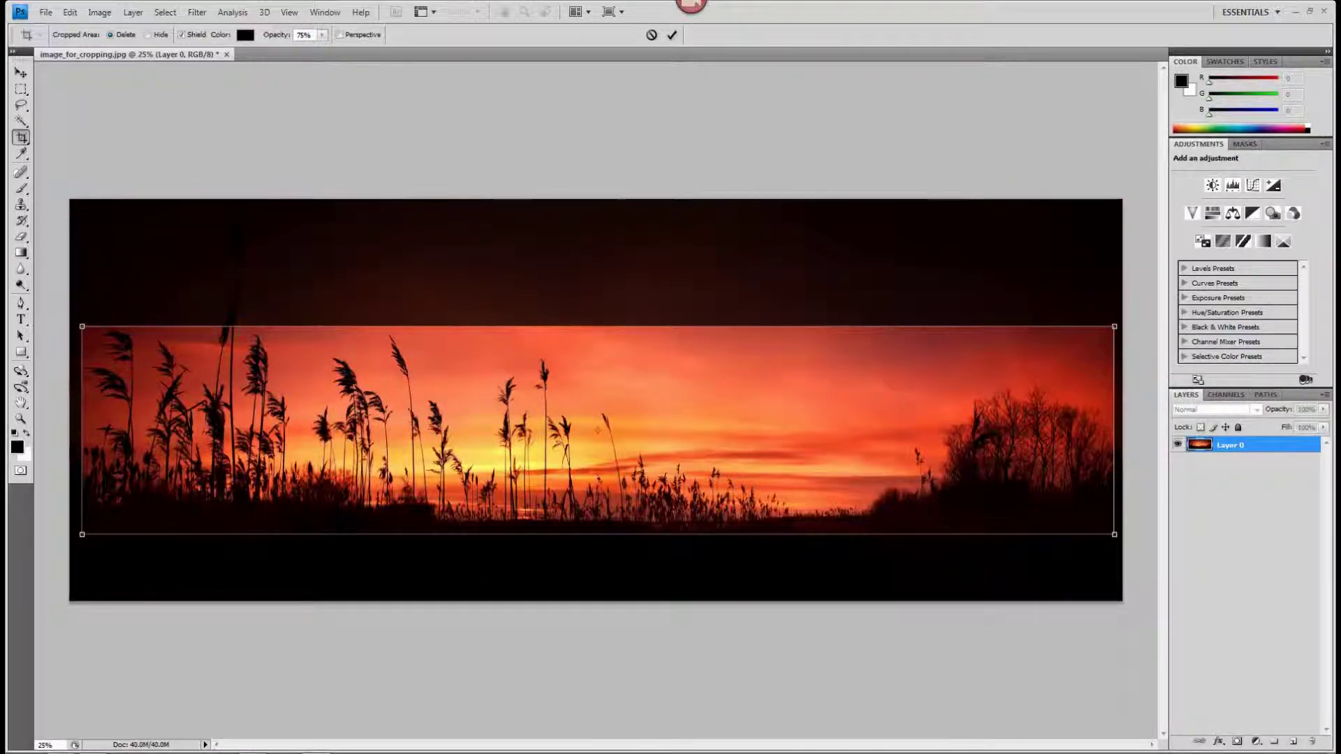
# Step: Apply the crop to the sunset image and view the result at 100%
pyautogui.click(101, 13)
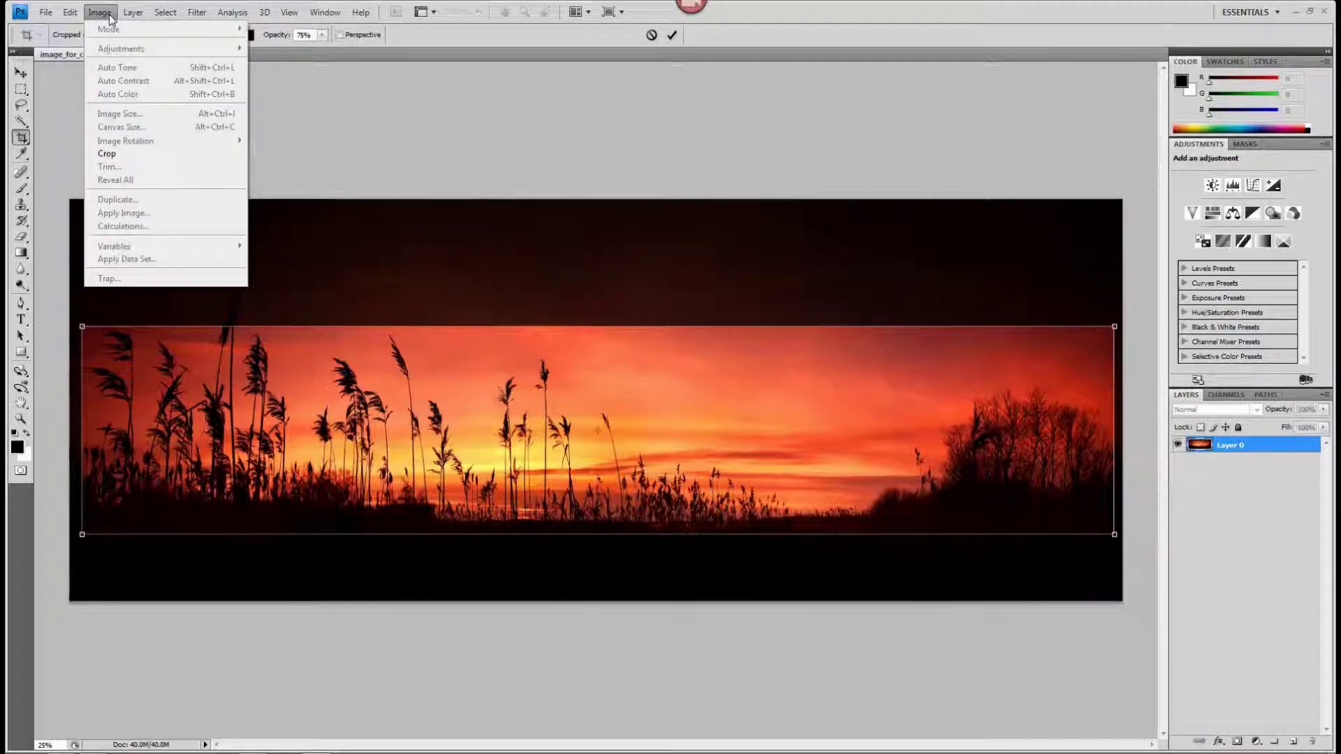
pyautogui.click(107, 153)
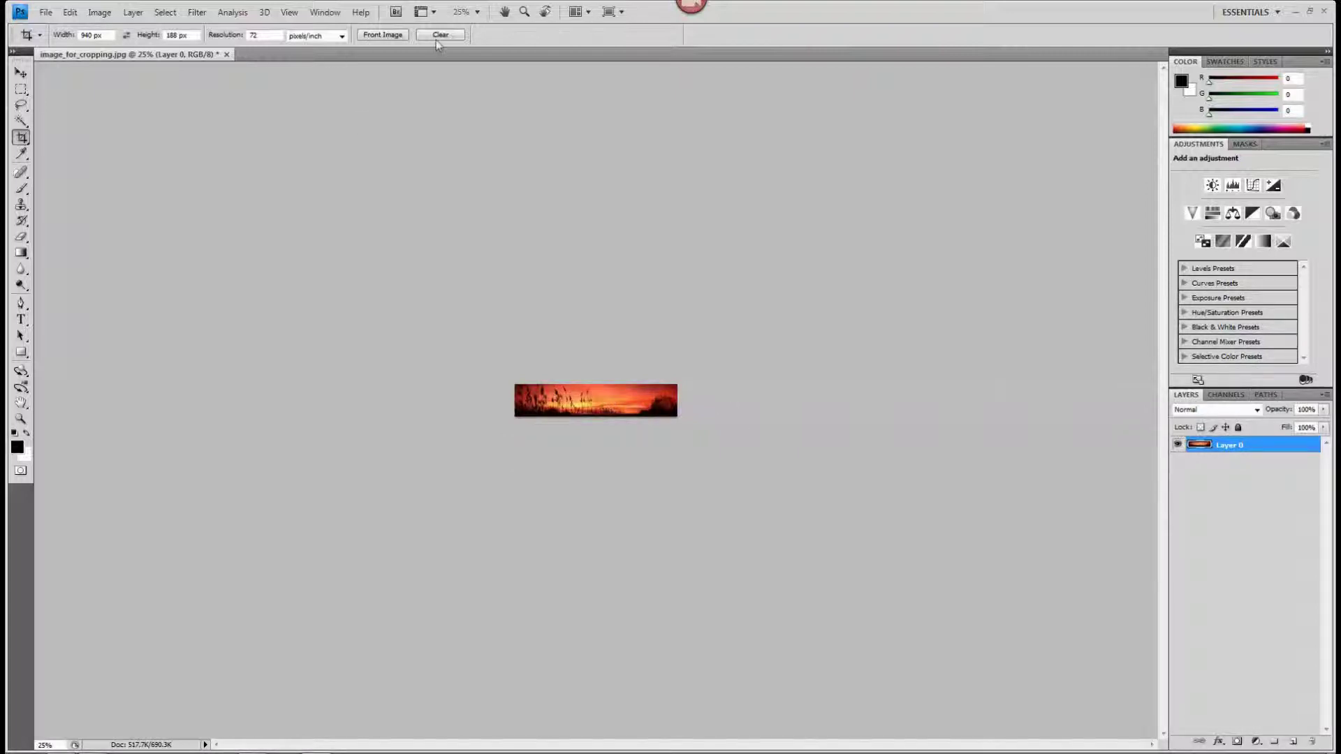
pyautogui.click(478, 13)
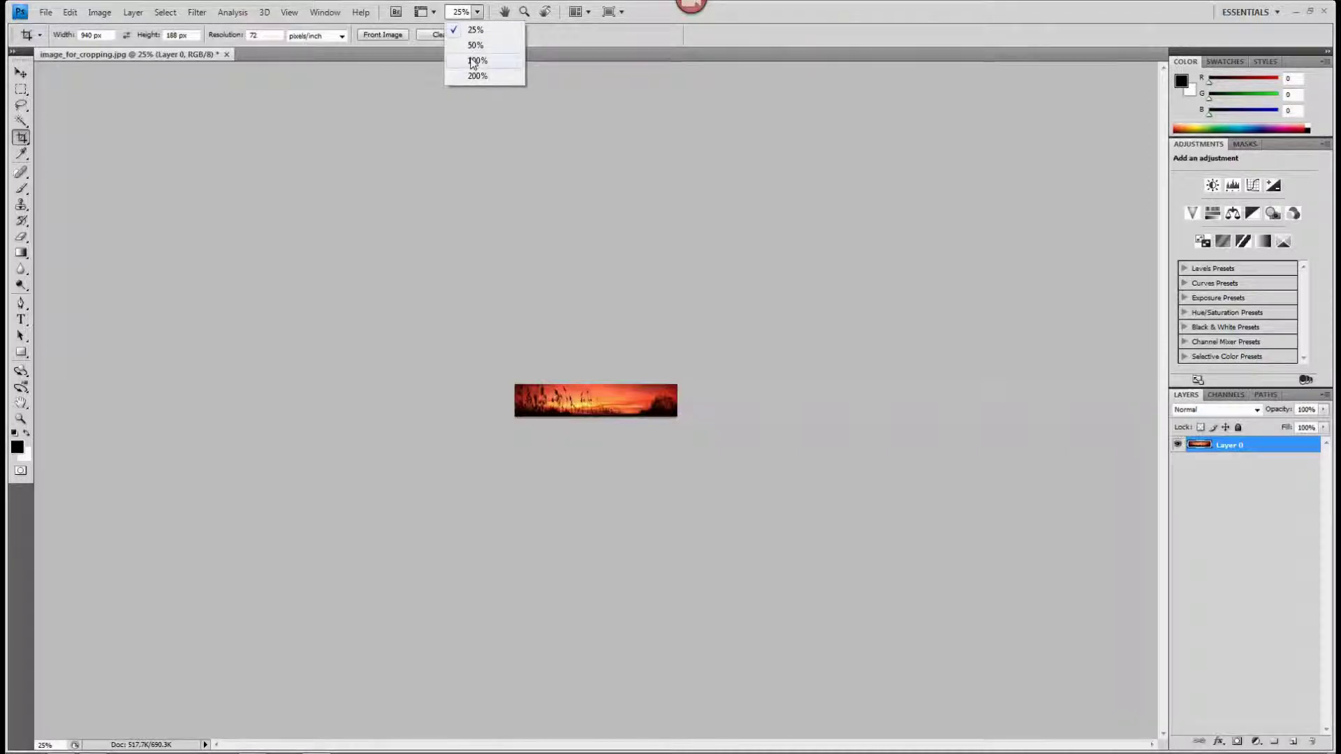
pyautogui.click(473, 61)
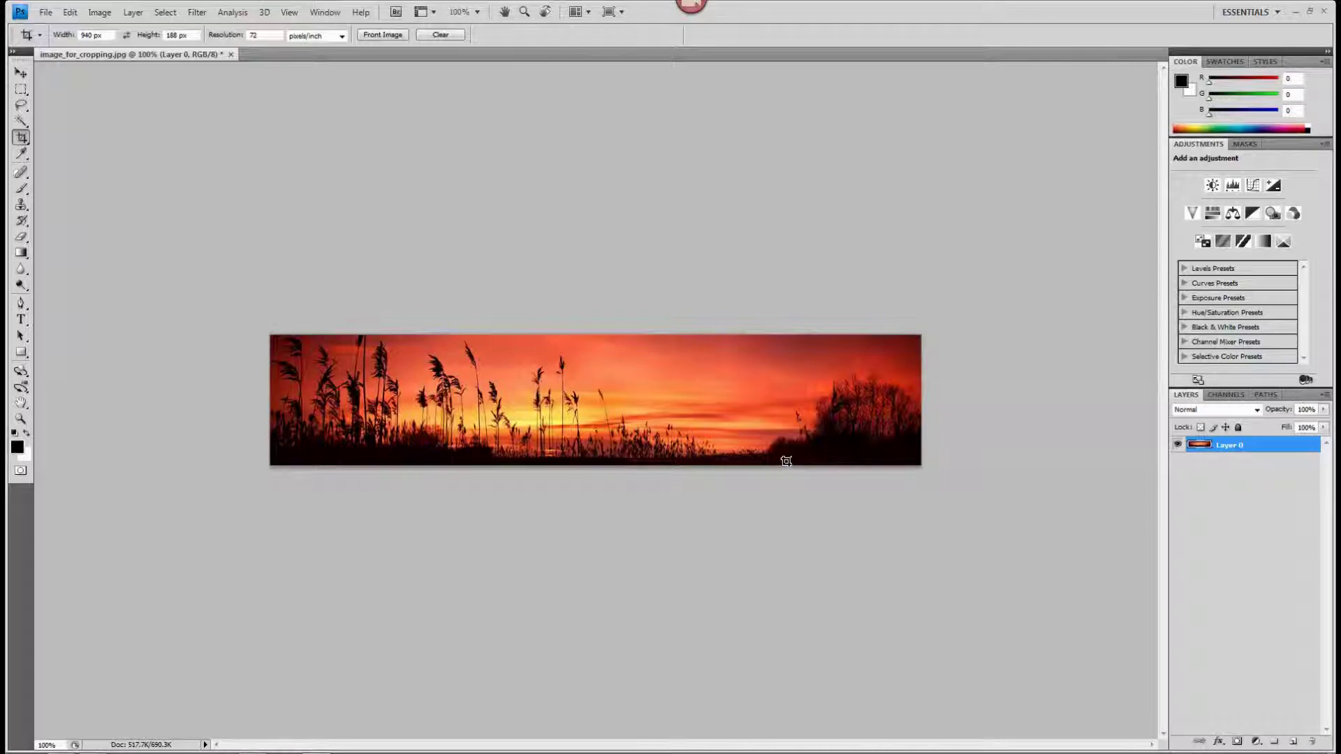
# Step: Place a reduced Firefox window above the cropped image in Photoshop to compare its width with the website's header image, and minimize the browser
pyautogui.click(252, 743)
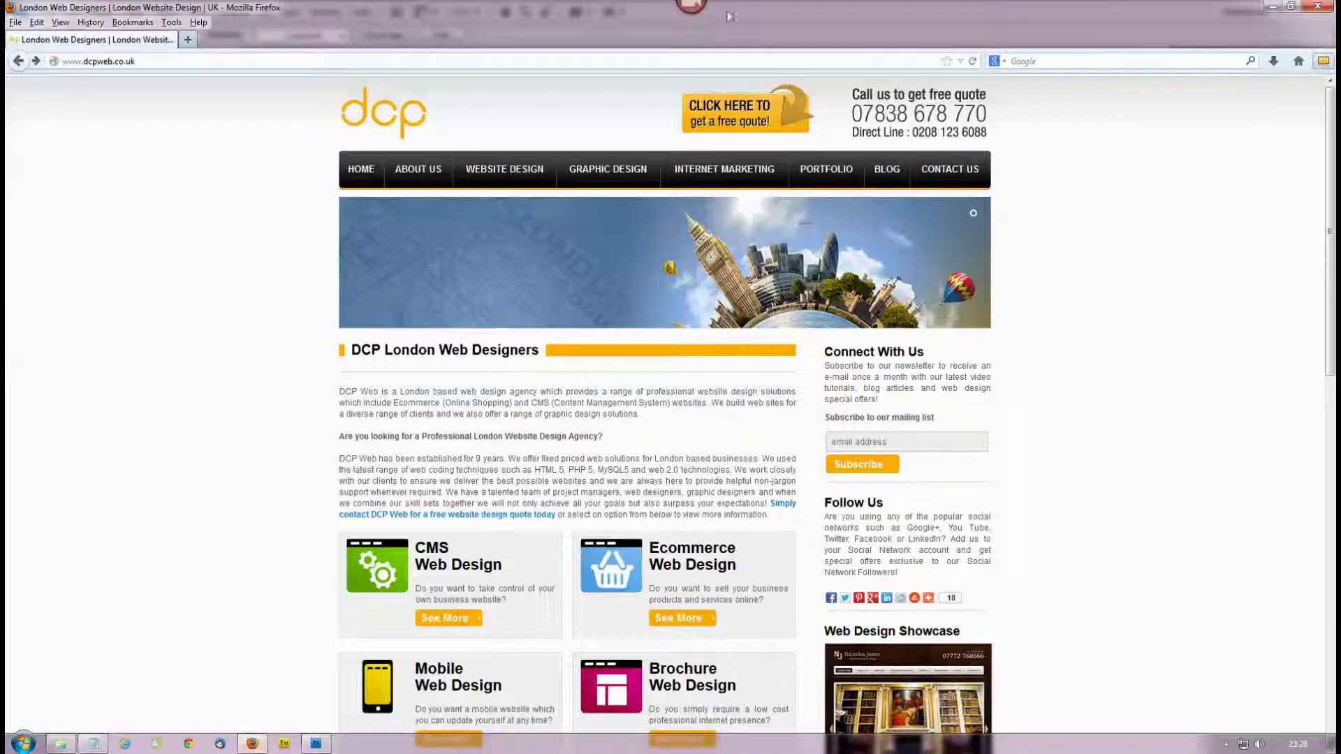
pyautogui.doubleClick(730, 16)
pyautogui.moveTo(854, 15); pyautogui.dragTo(818, 223)
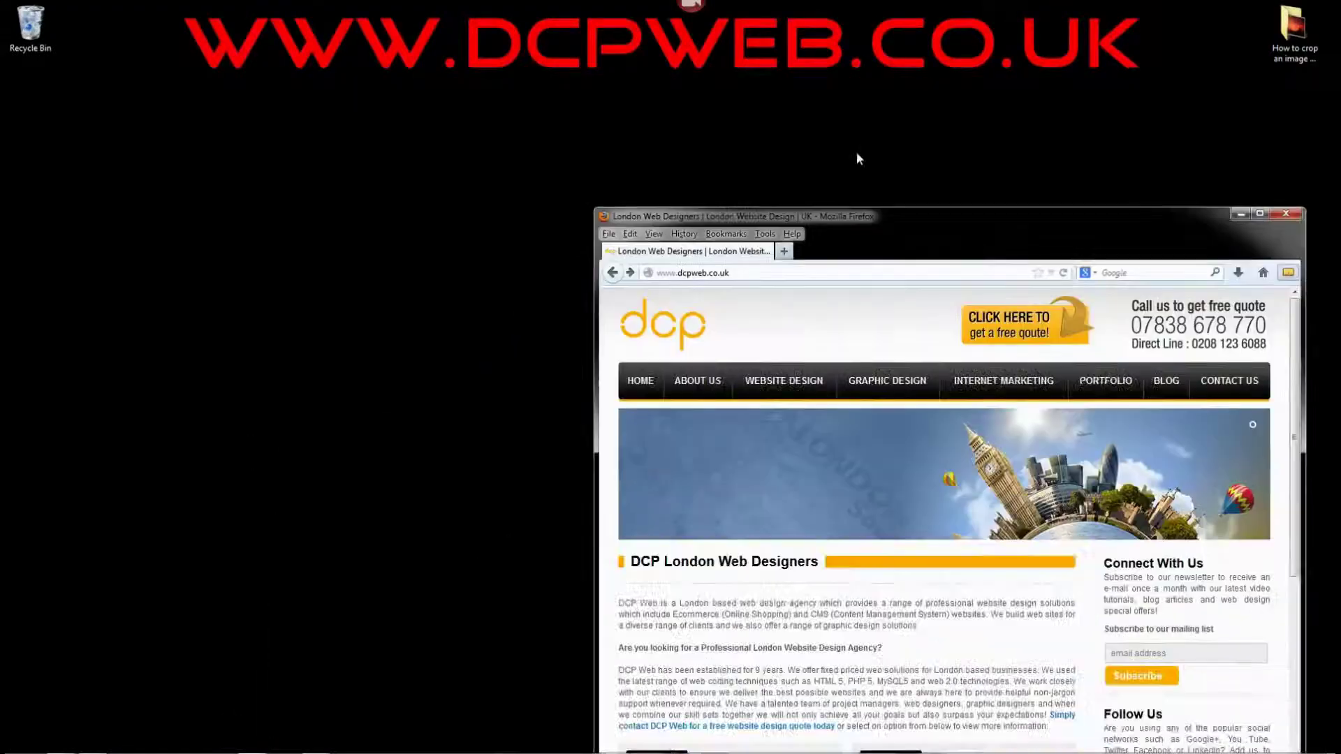
pyautogui.moveTo(859, 159); pyautogui.dragTo(859, 127)
pyautogui.click(315, 744)
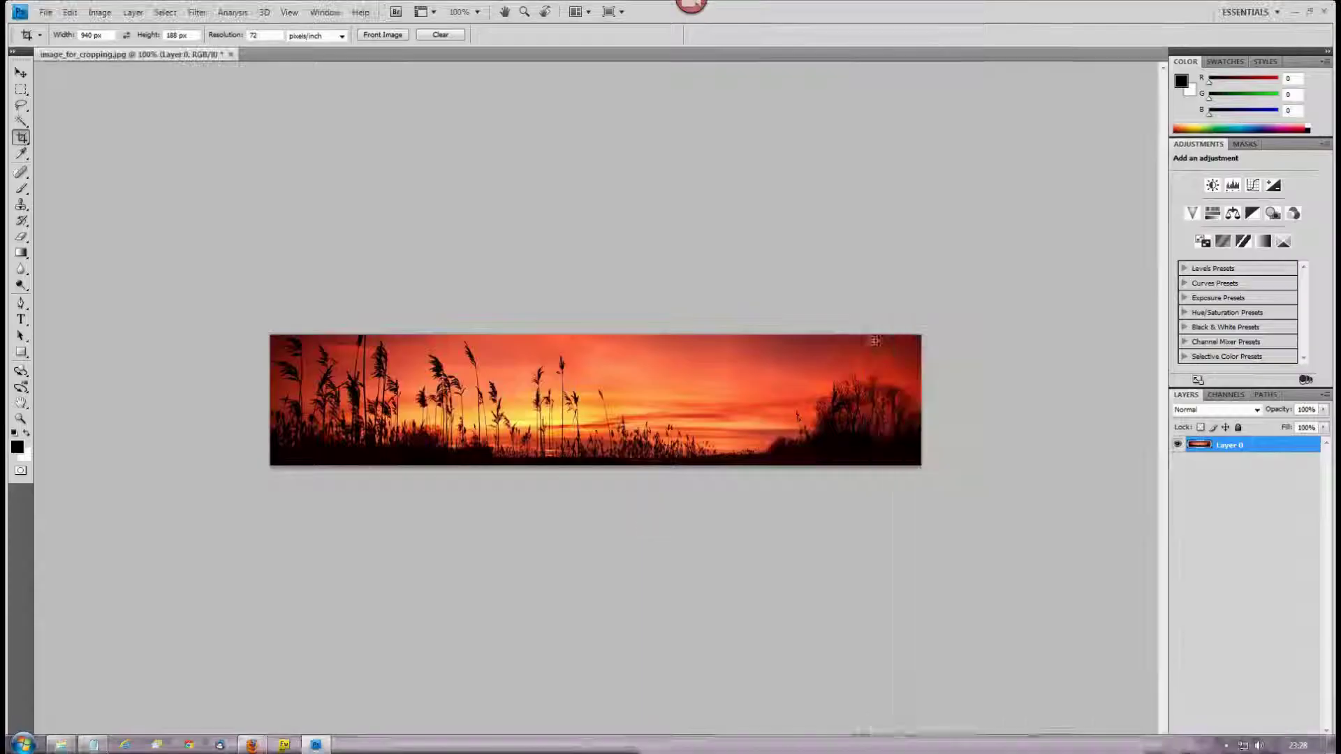
pyautogui.hotkey('alt', 'Tab')
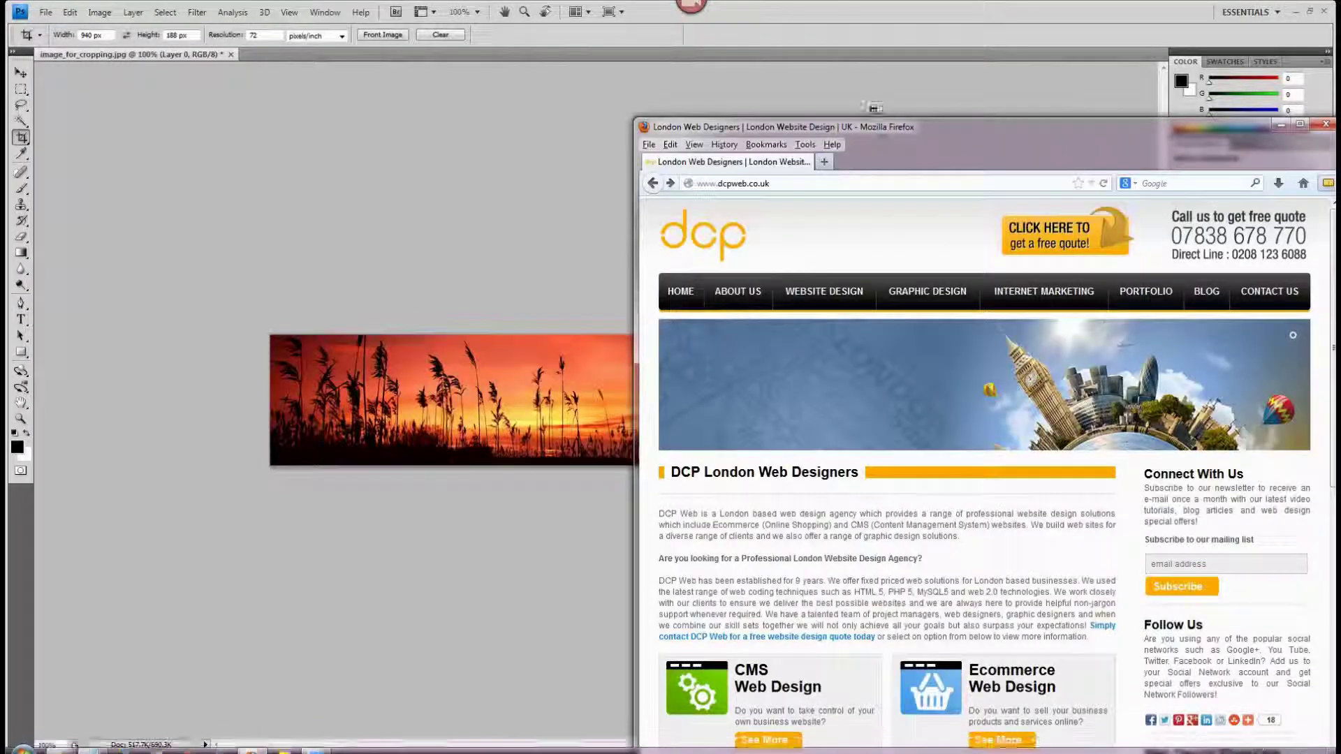
pyautogui.moveTo(873, 108); pyautogui.dragTo(699, 25)
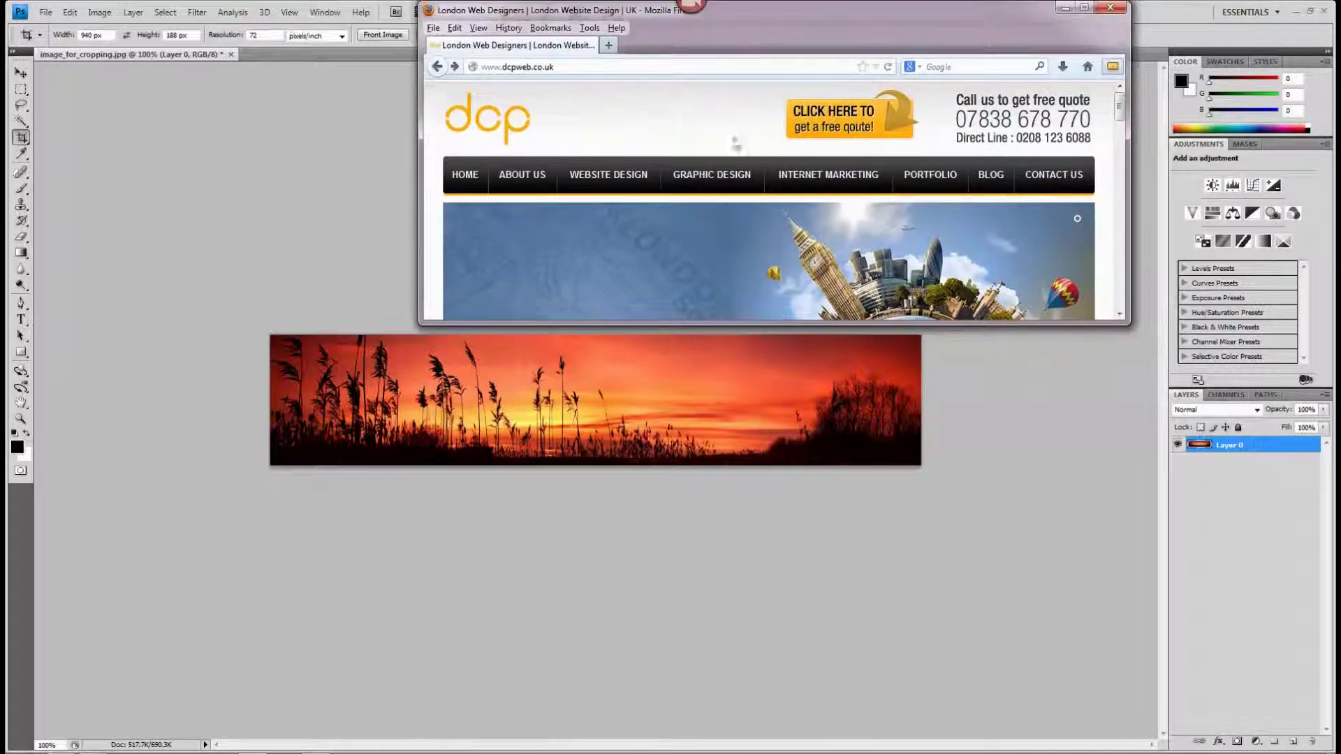
pyautogui.moveTo(887, 321); pyautogui.dragTo(894, 340)
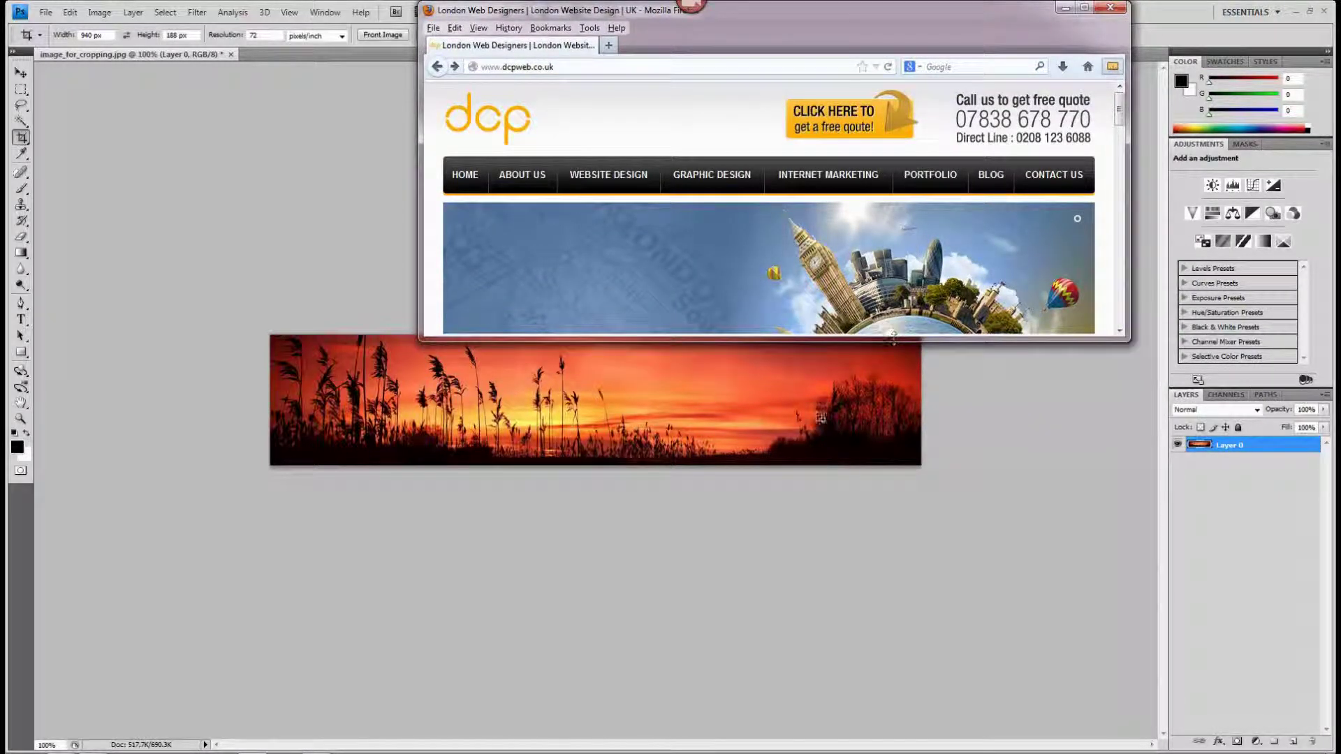
pyautogui.click(1066, 7)
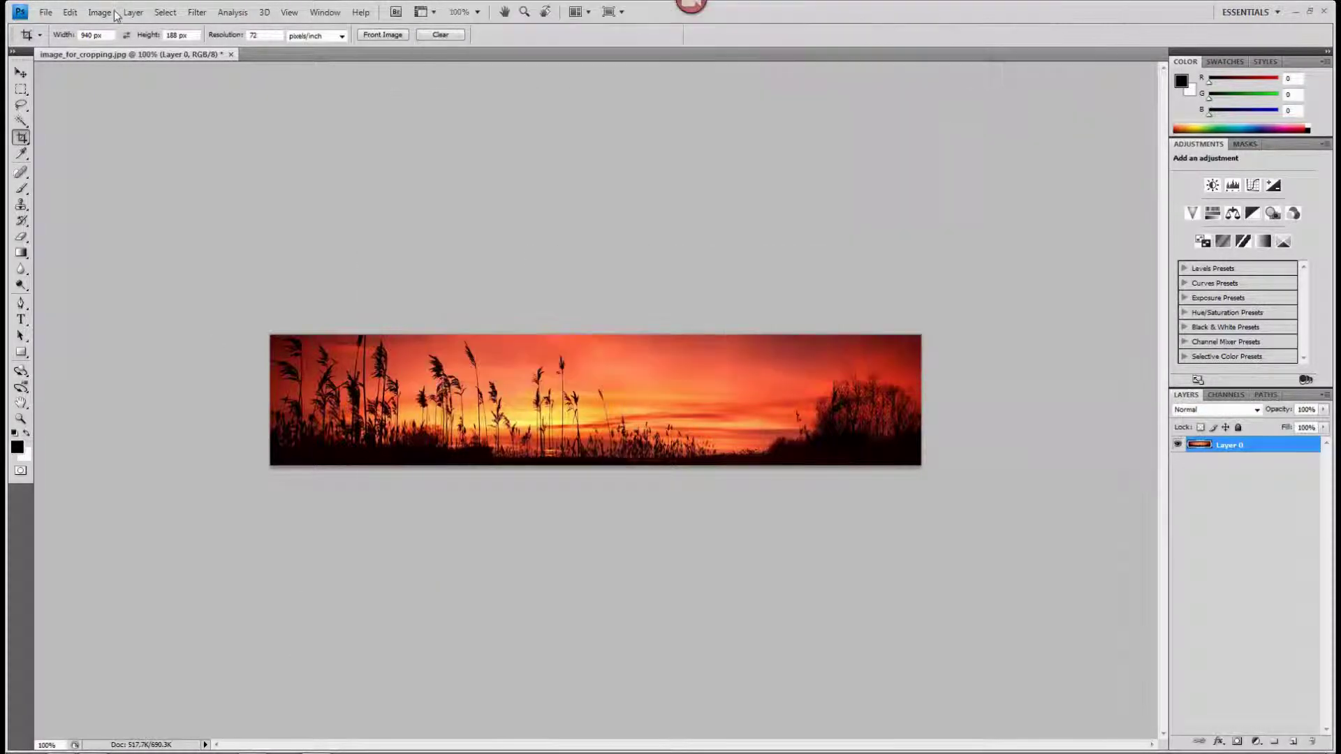
# Step: Save the cropped image as a JPEG copy named image_for_cropping_01.jpg in the How to crop an image using Photoshop folder
pyautogui.click(45, 13)
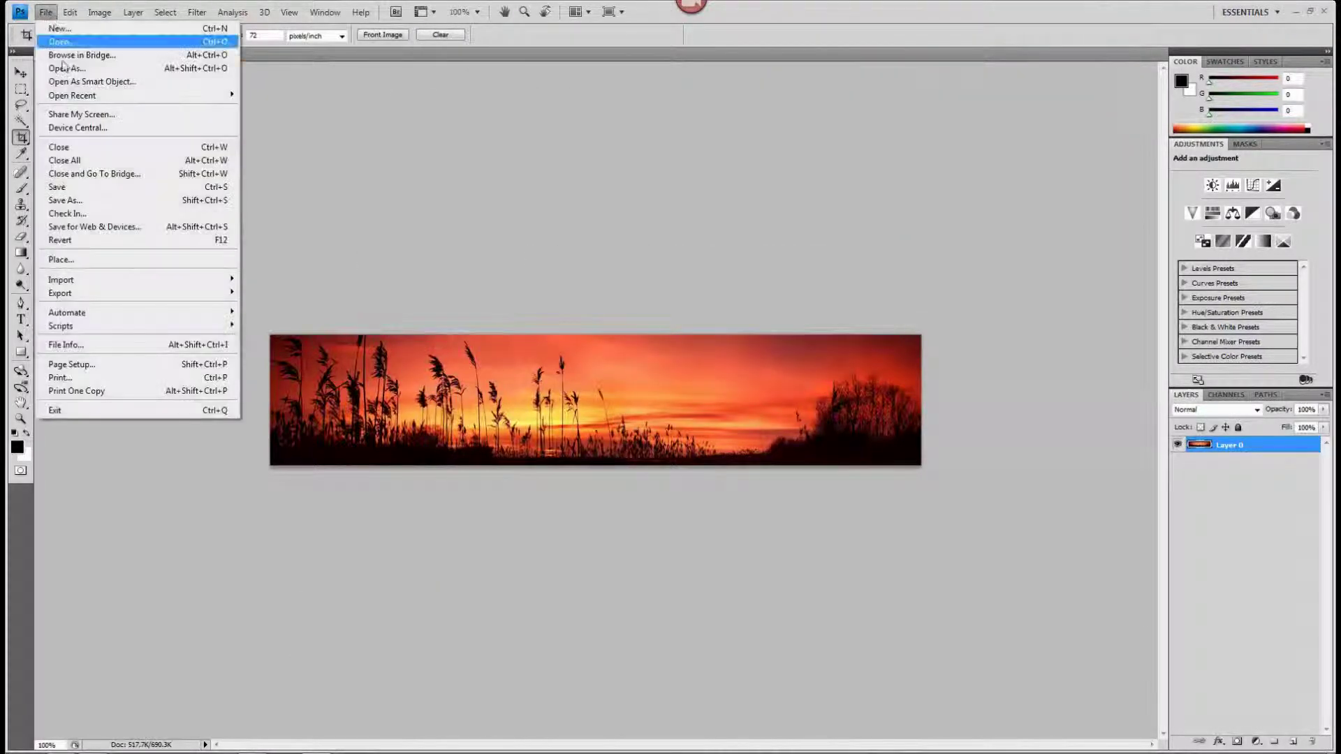
pyautogui.click(79, 201)
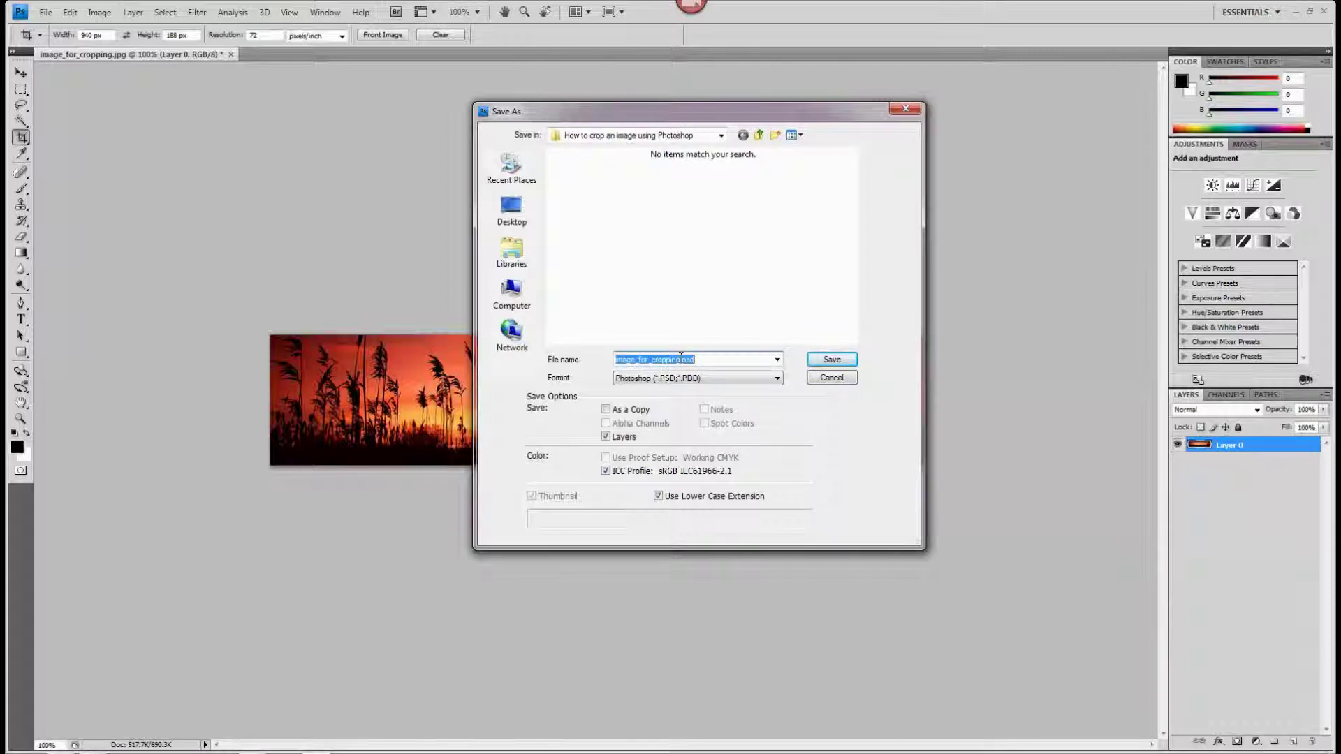
pyautogui.click(685, 380)
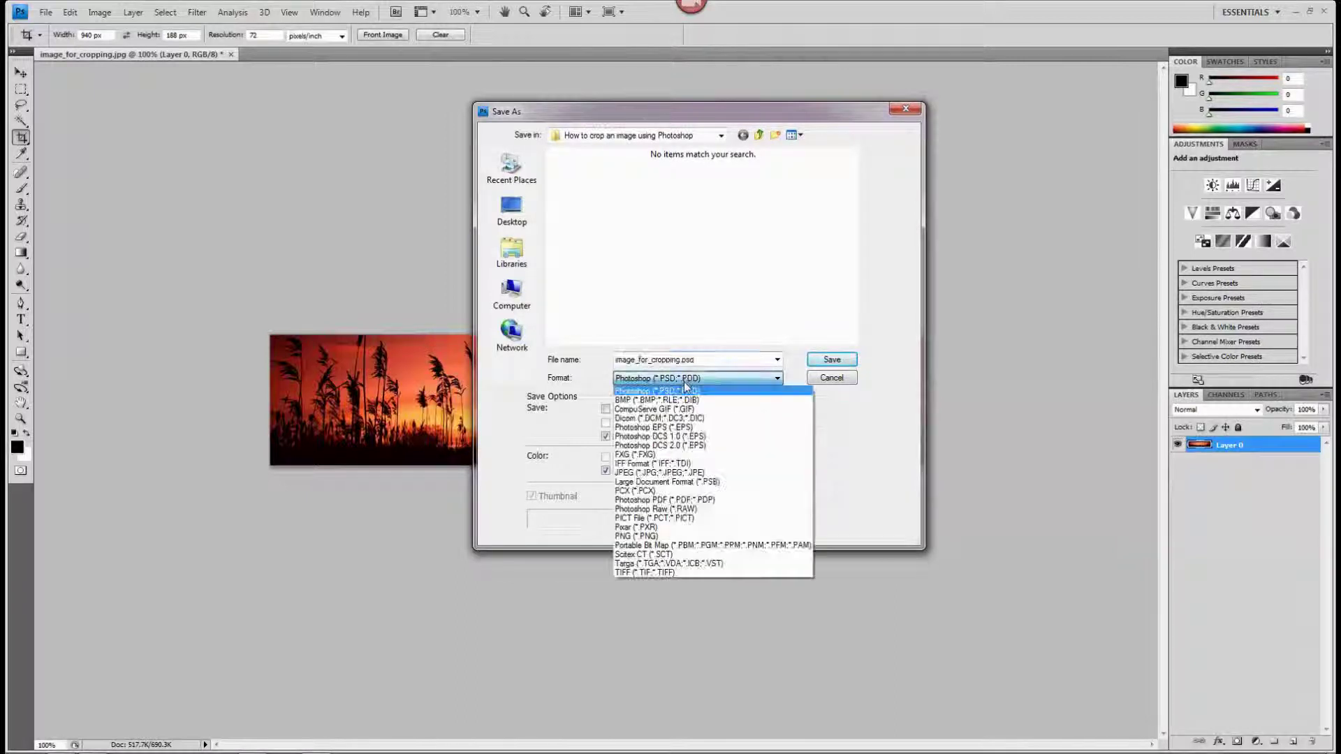
pyautogui.click(676, 472)
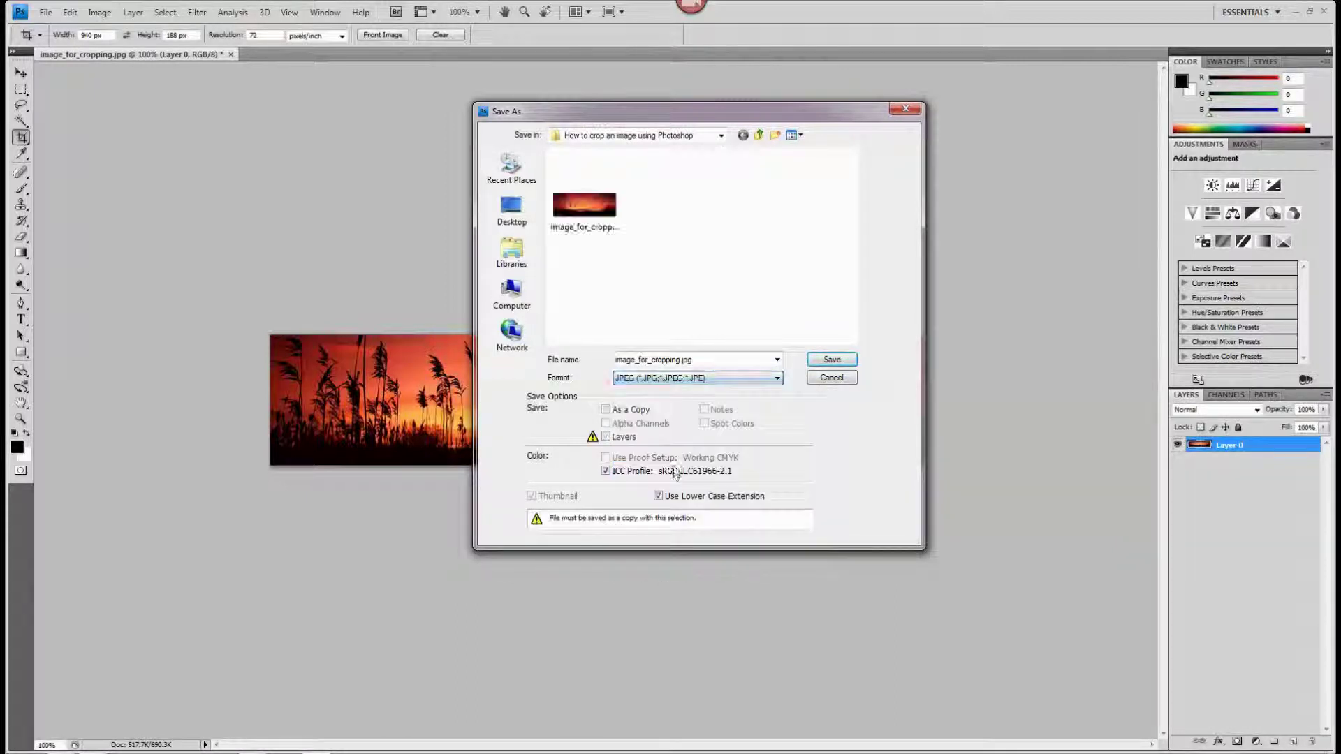
pyautogui.doubleClick(678, 360)
pyautogui.click(679, 360)
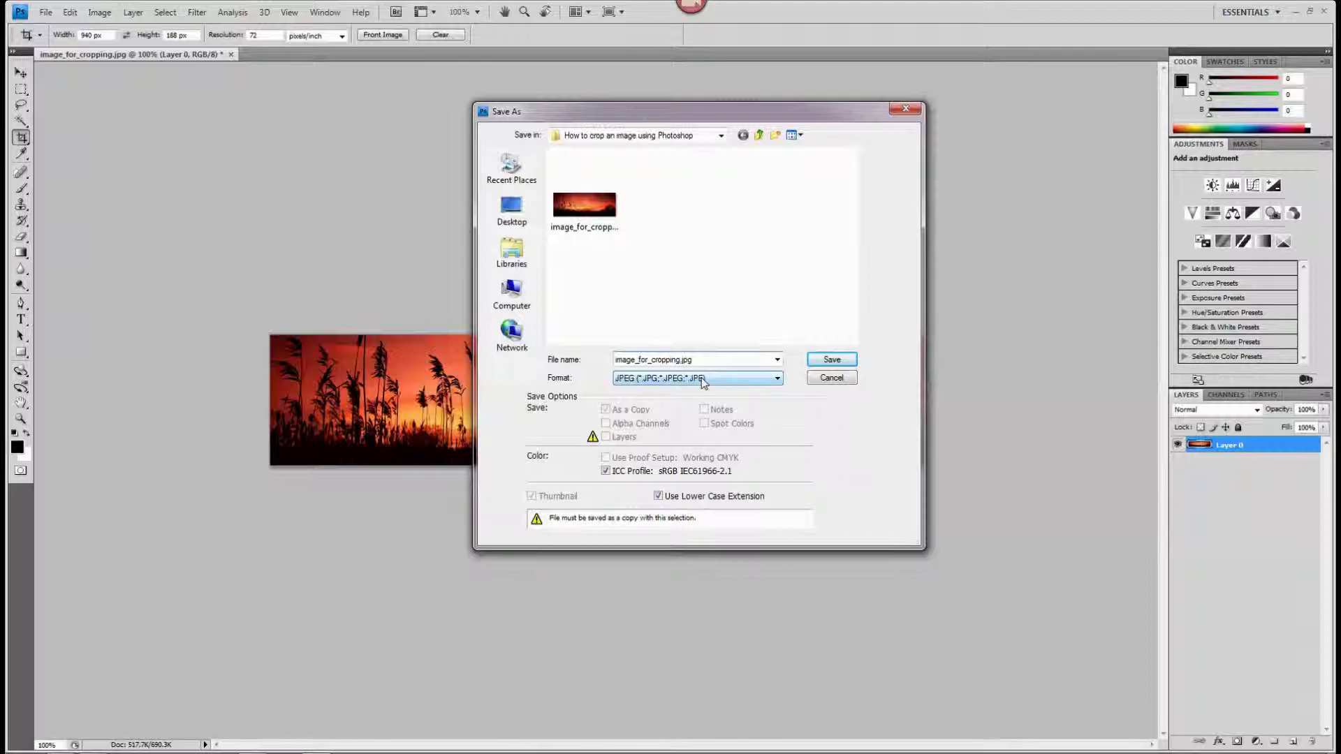
pyautogui.write('_01')
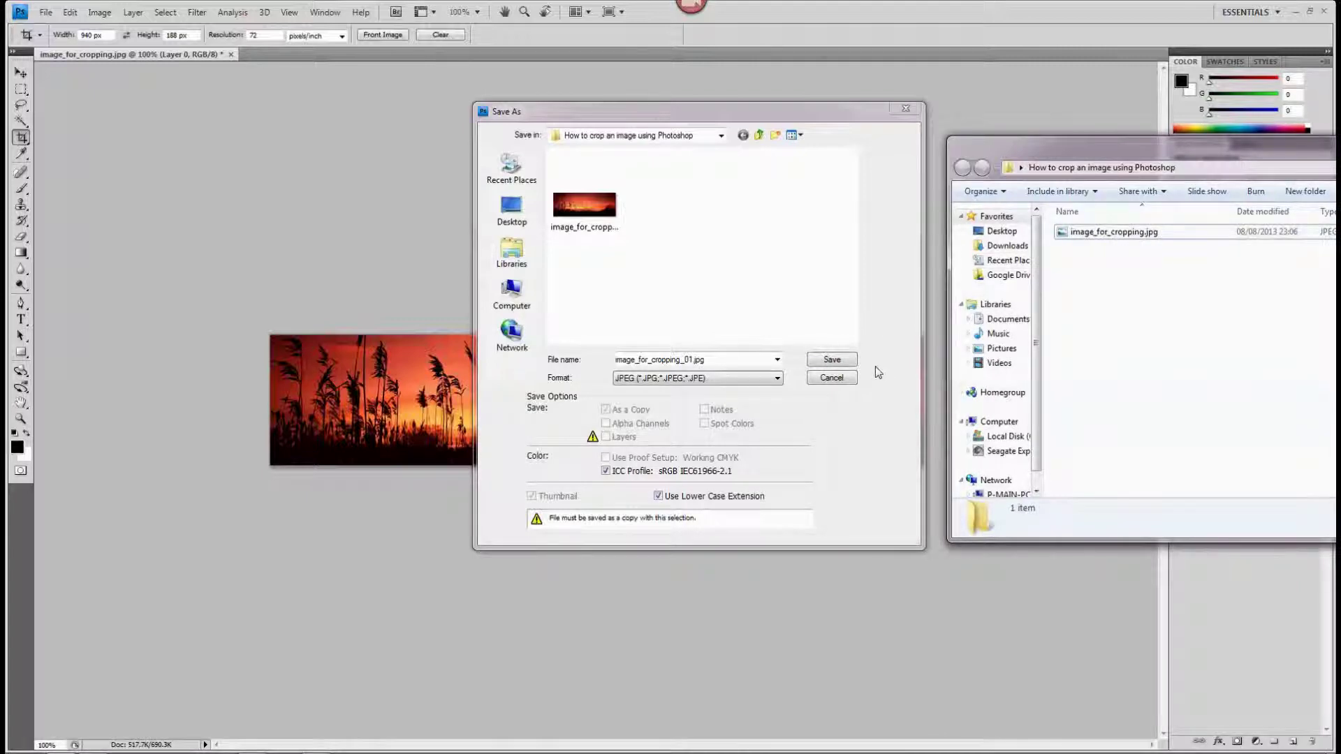
pyautogui.click(732, 342)
pyautogui.click(831, 359)
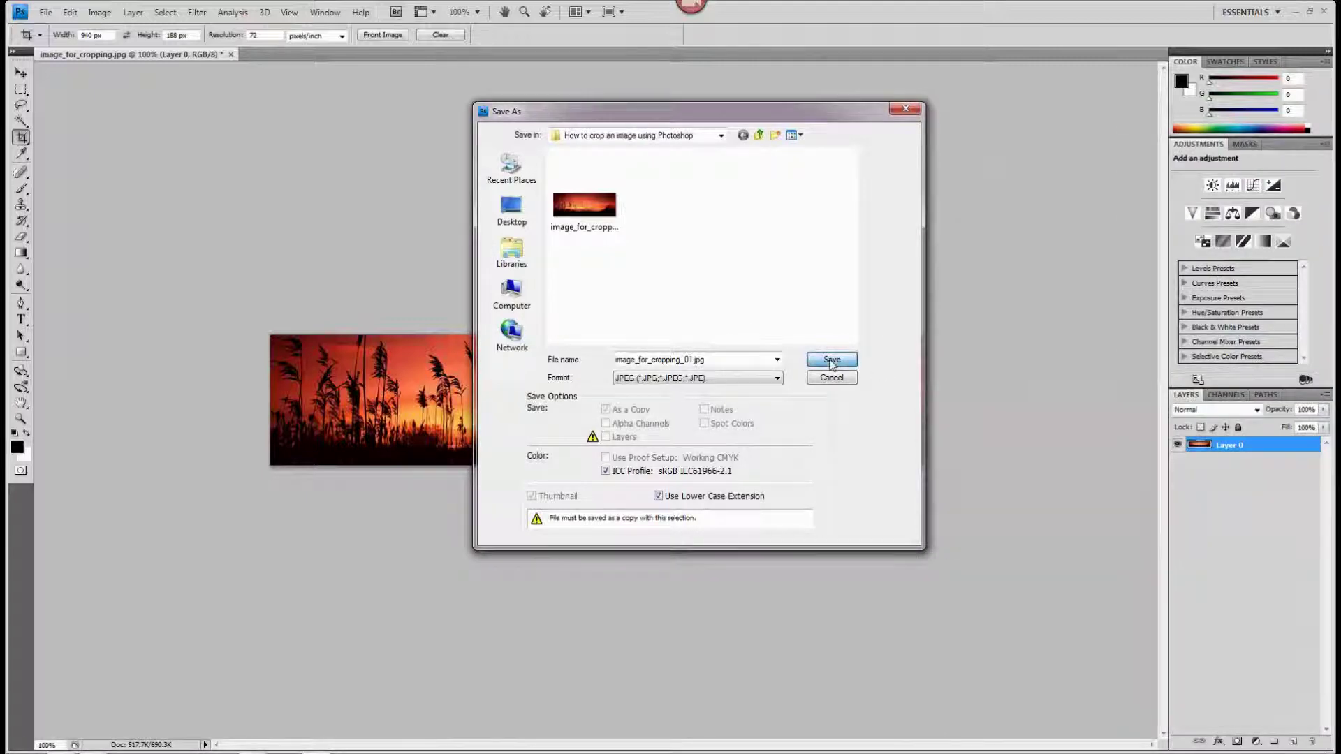
# Step: Compare JPEG quality levels against file size, settle on quality 7, and confirm the JPEG options
pyautogui.moveTo(916, 97); pyautogui.dragTo(748, 103)
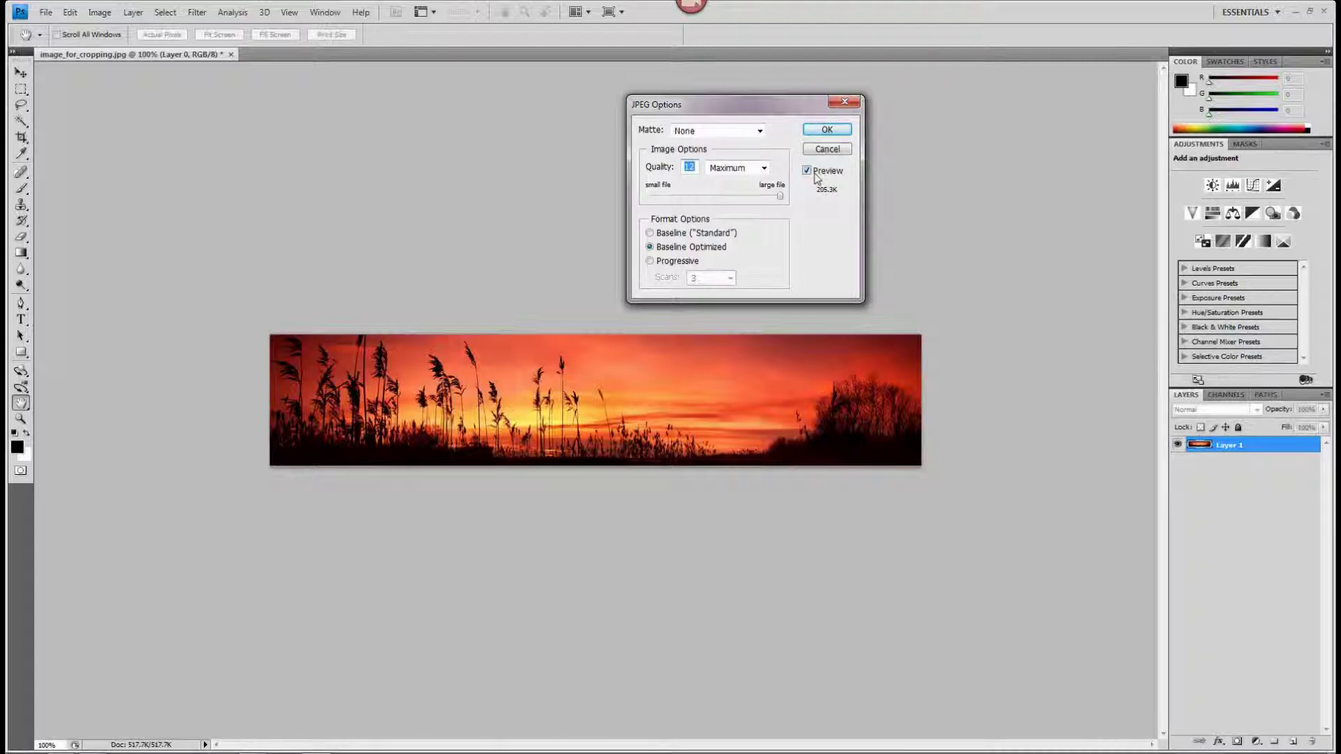
pyautogui.moveTo(781, 197); pyautogui.dragTo(727, 209)
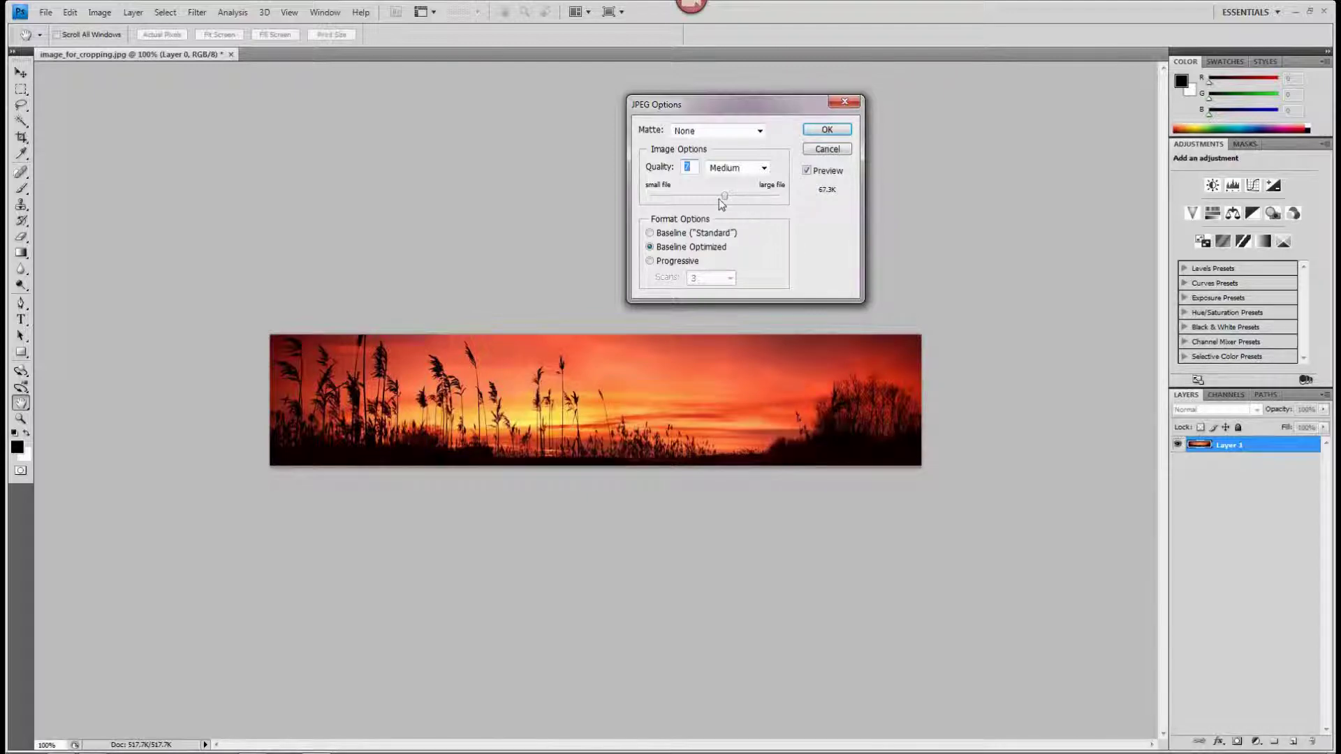
pyautogui.moveTo(727, 201); pyautogui.dragTo(626, 199)
pyautogui.moveTo(649, 196); pyautogui.dragTo(718, 202)
pyautogui.moveTo(721, 198); pyautogui.dragTo(735, 198)
pyautogui.click(827, 130)
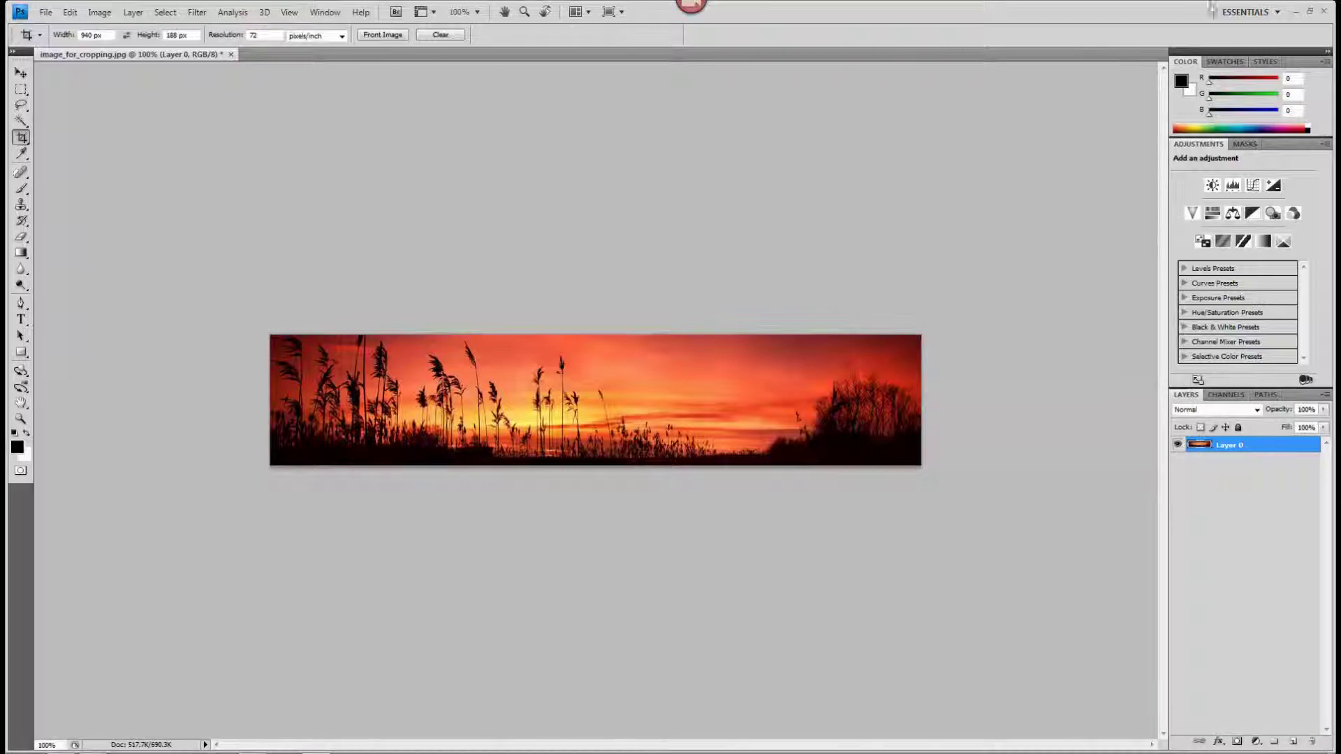
# Step: Switch to the project folder, compare the size and dimensions of the original and cropped files, and preview image_for_cropping_01.jpg
pyautogui.click(1296, 12)
pyautogui.moveTo(1196, 155); pyautogui.dragTo(738, 139)
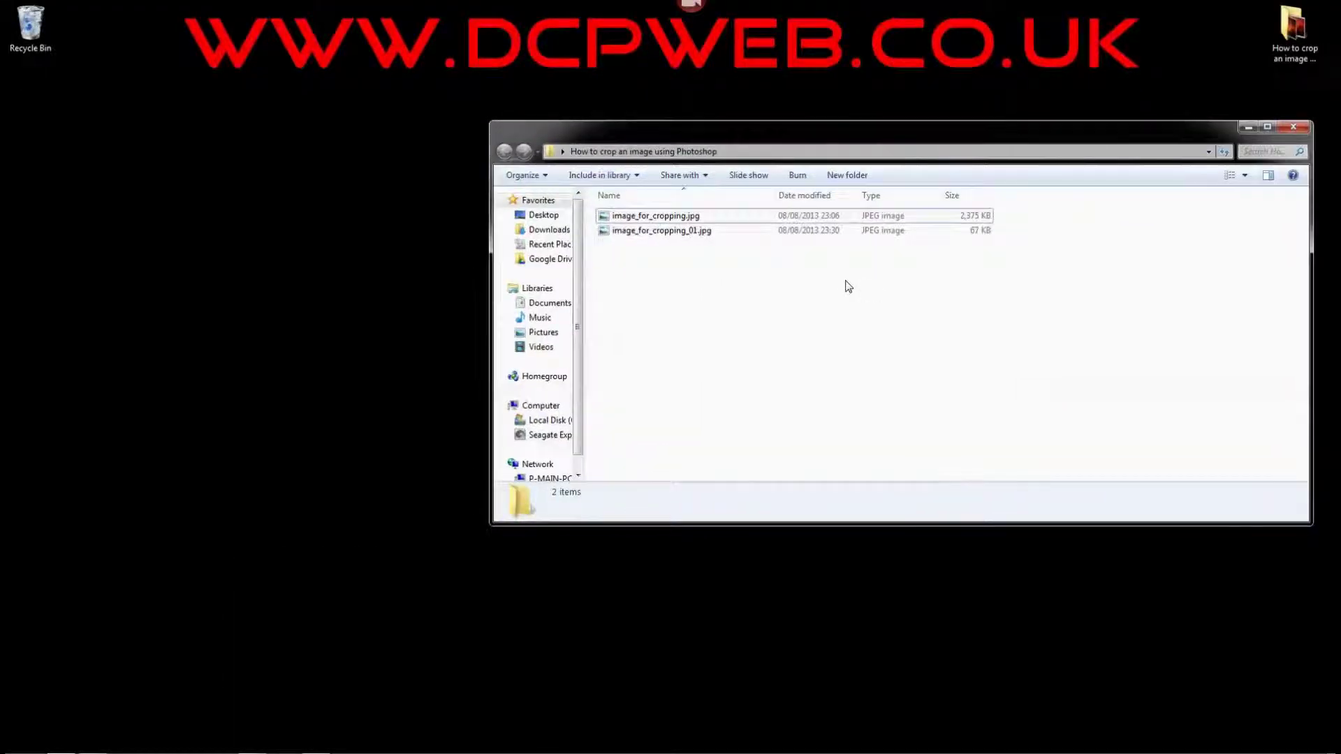
pyautogui.click(663, 218)
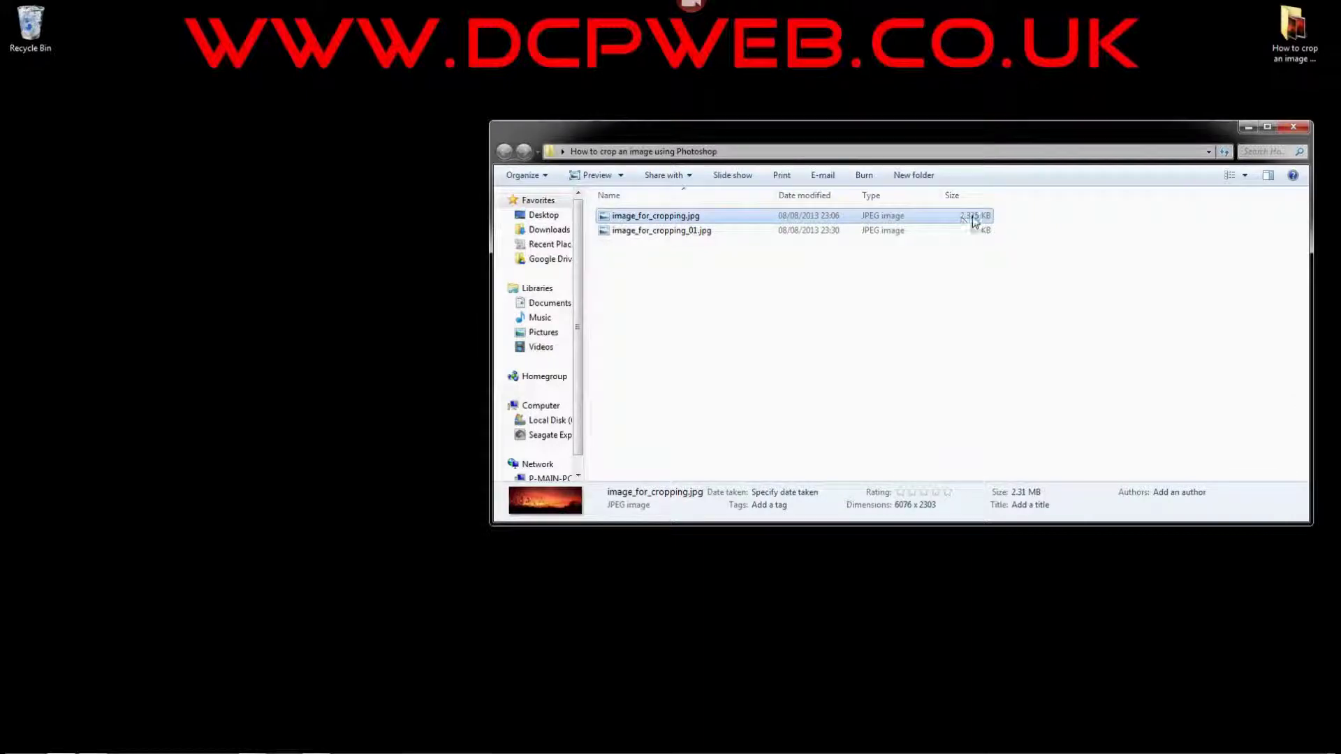
pyautogui.click(953, 232)
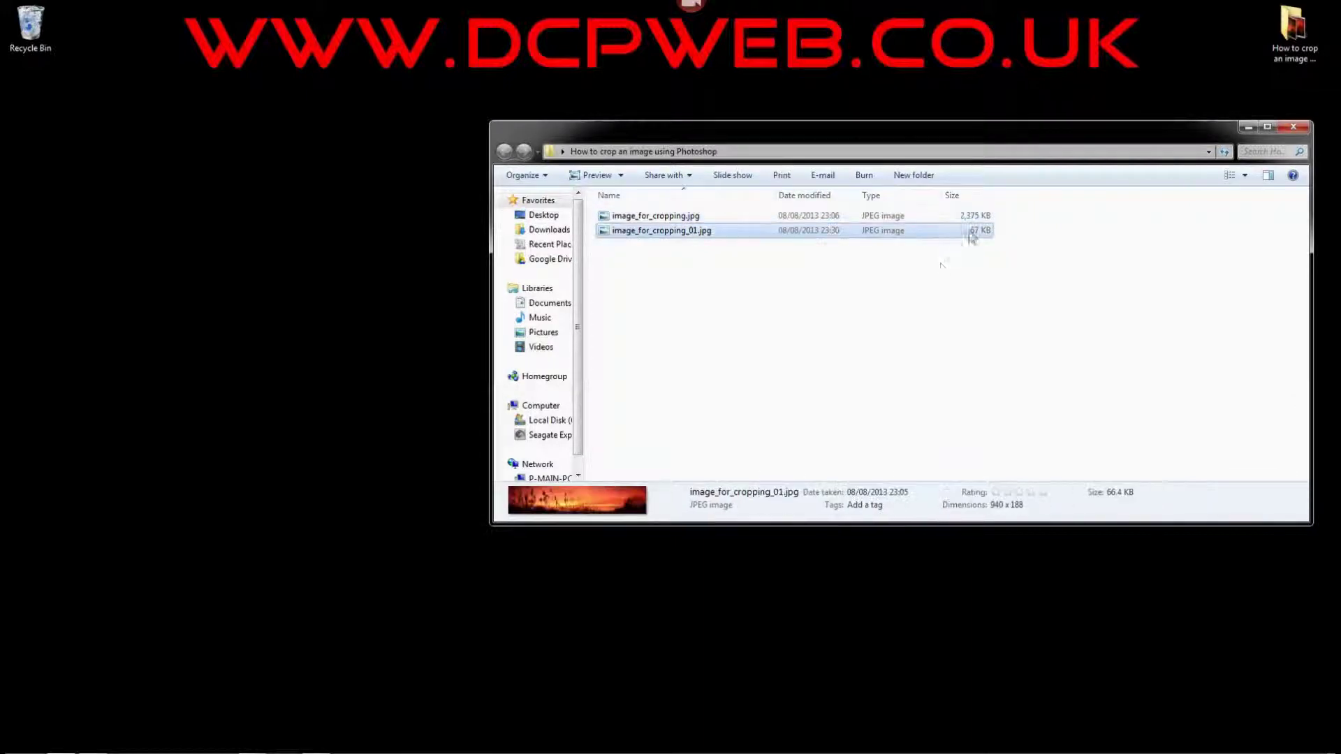
pyautogui.doubleClick(690, 231)
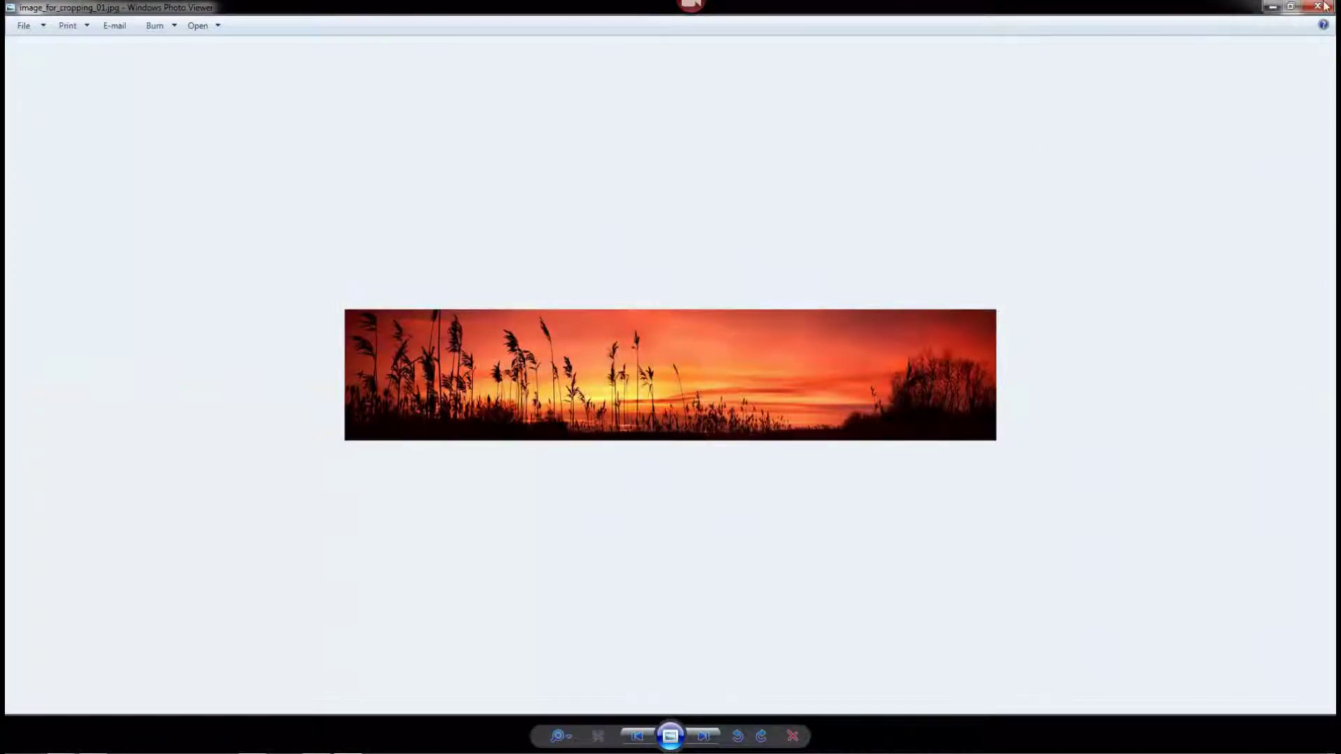
pyautogui.click(1318, 7)
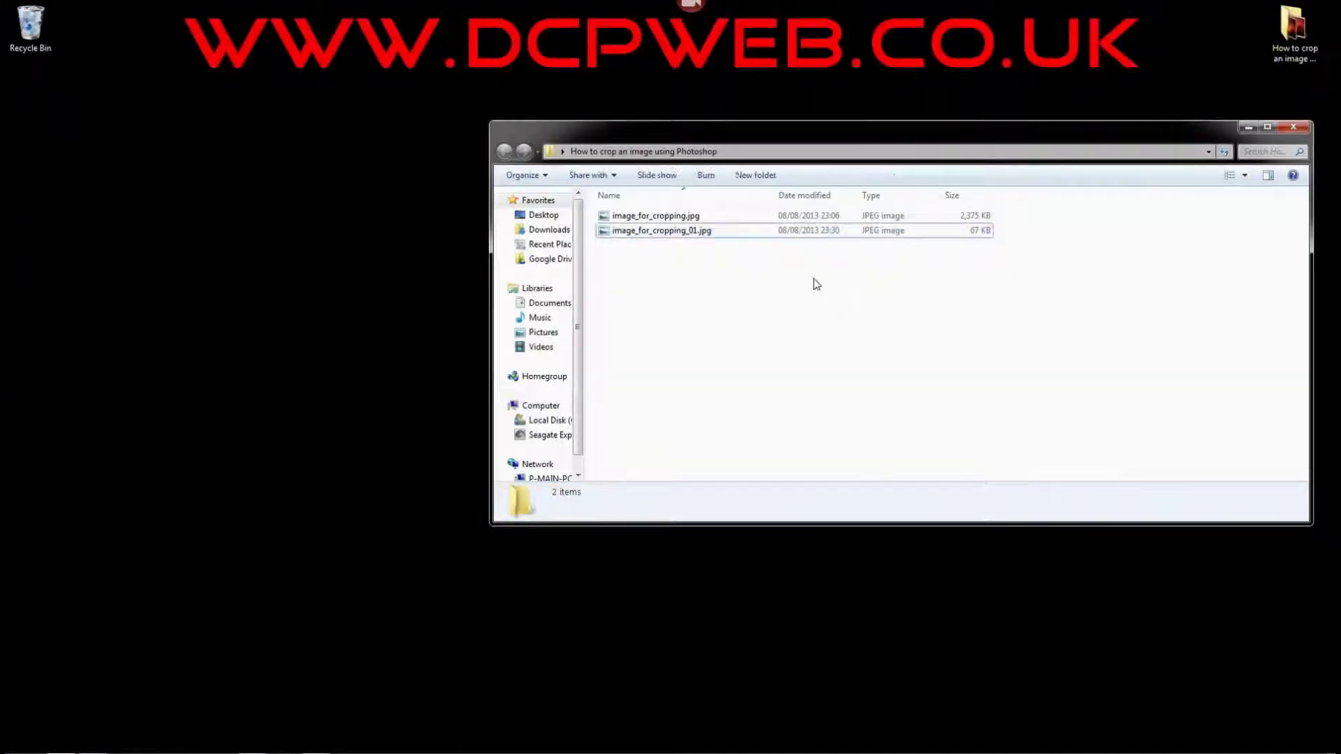
# Step: Close the cropped document in Photoshop without saving changes and reopen the original image_for_cropping.jpg from the project folder
pyautogui.click(316, 749)
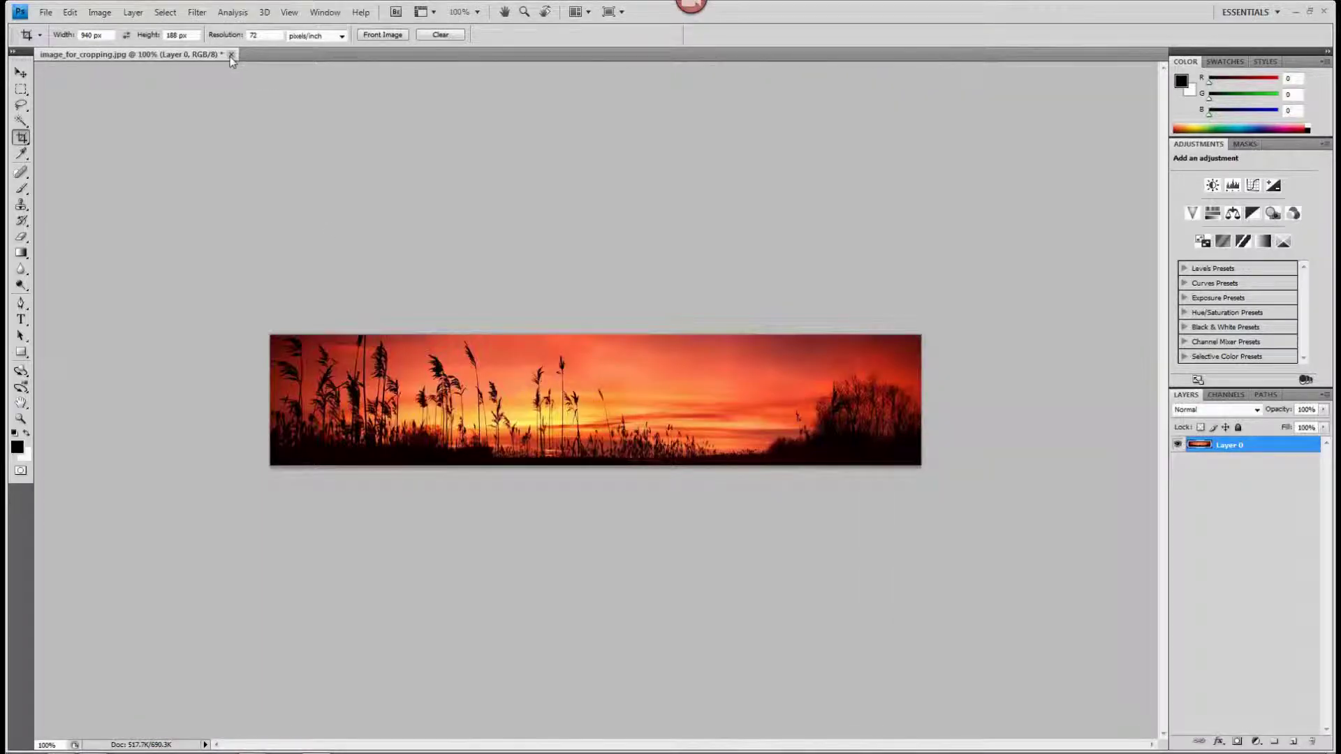
pyautogui.click(230, 55)
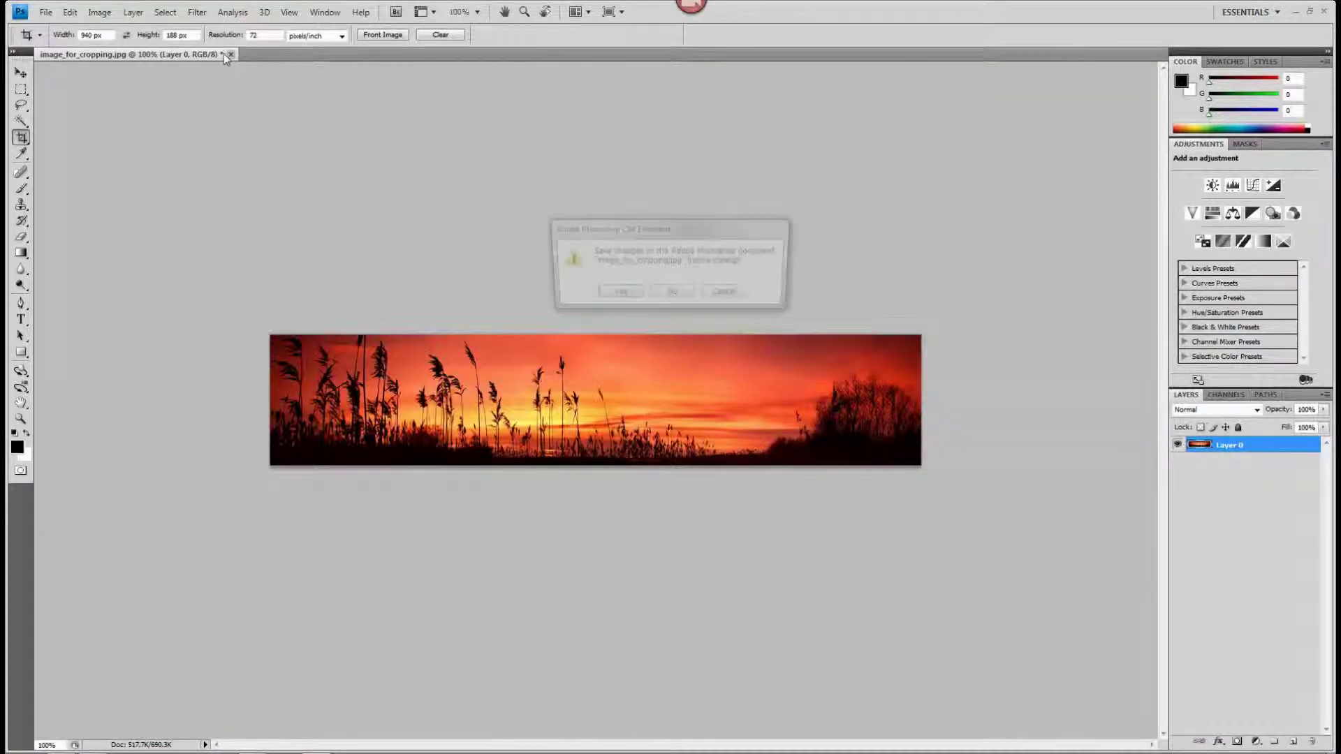
pyautogui.click(671, 294)
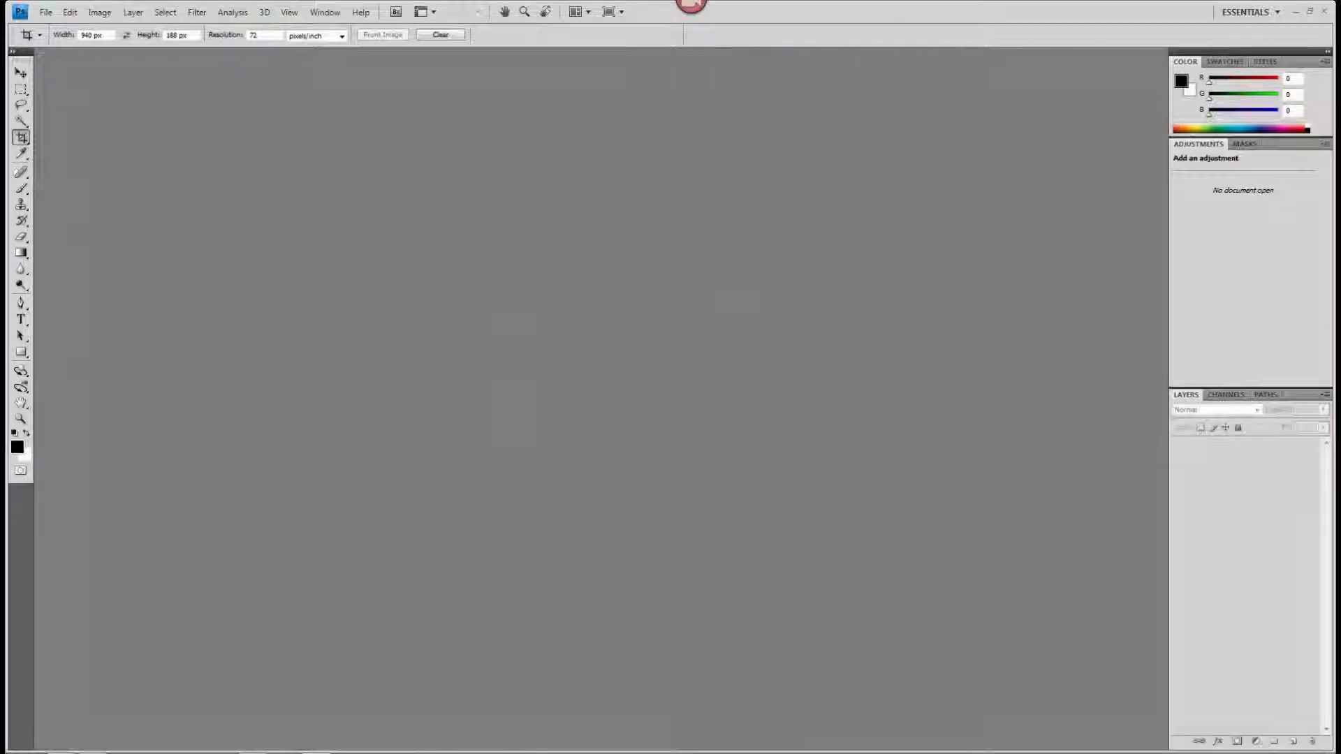
pyautogui.click(61, 747)
pyautogui.moveTo(660, 217); pyautogui.dragTo(349, 362)
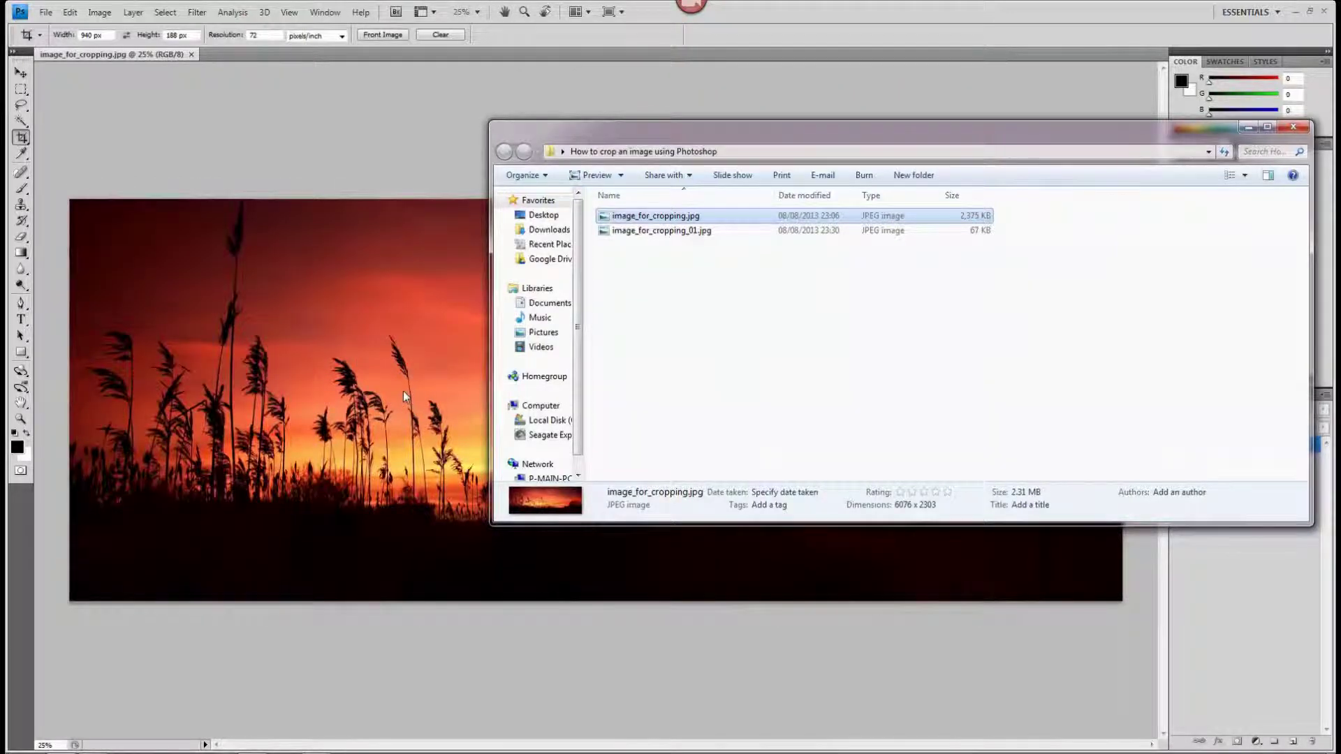
# Step: Check the main content dimensions in the Notepad notes and set the Crop tool to 660 px wide by 200 px high
pyautogui.click(403, 391)
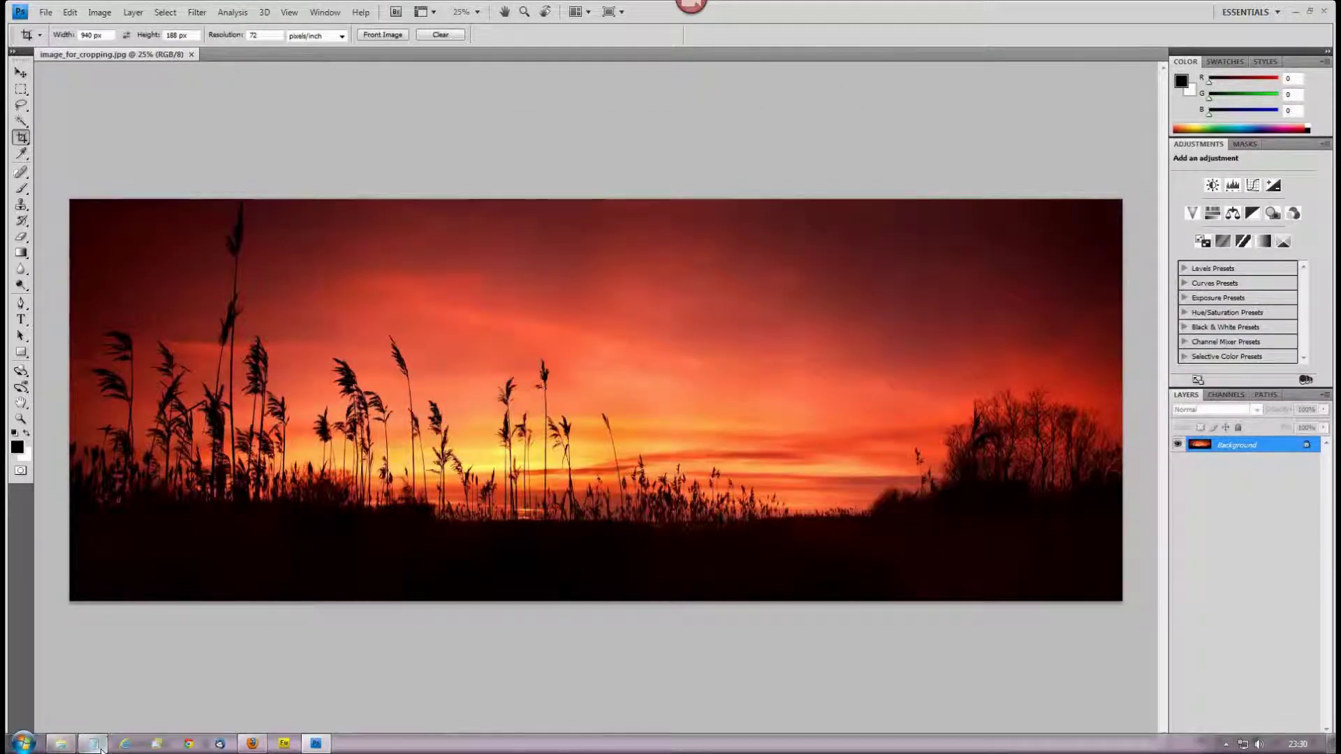
pyautogui.click(93, 743)
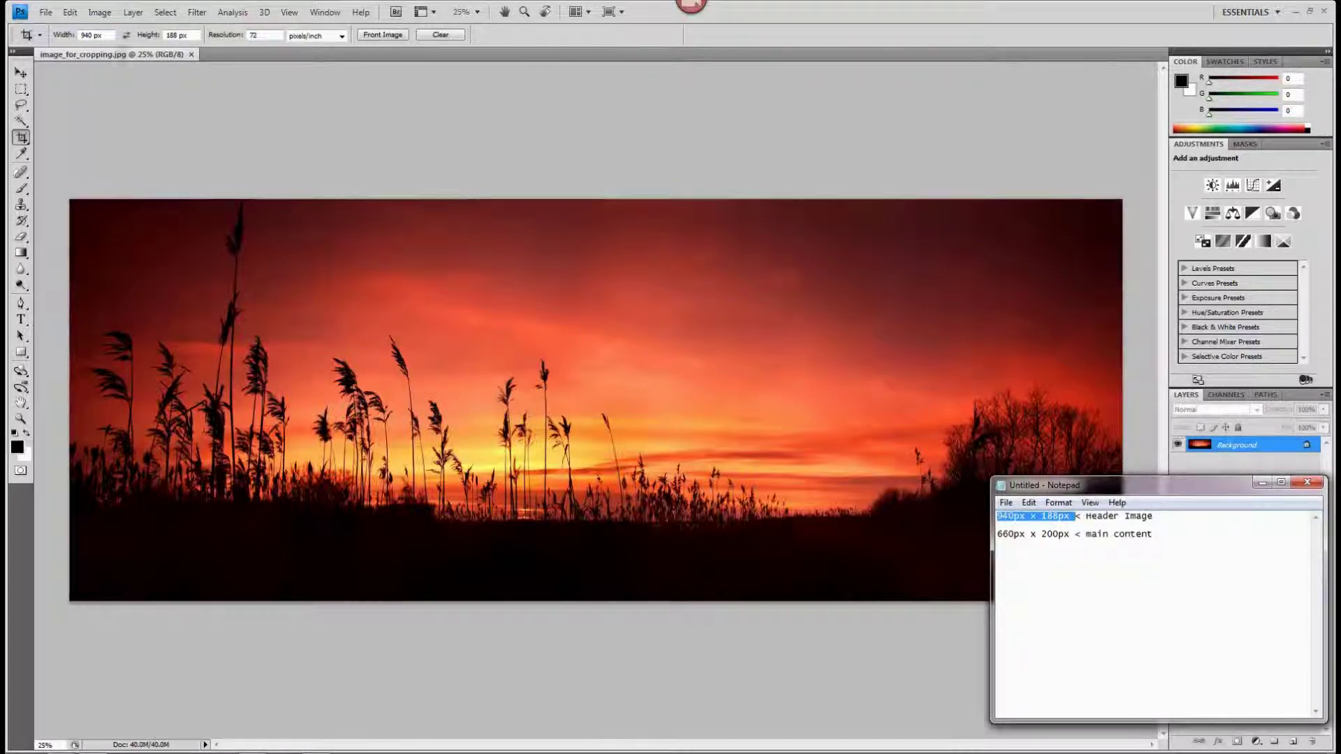
pyautogui.click(93, 34)
pyautogui.click(68, 37)
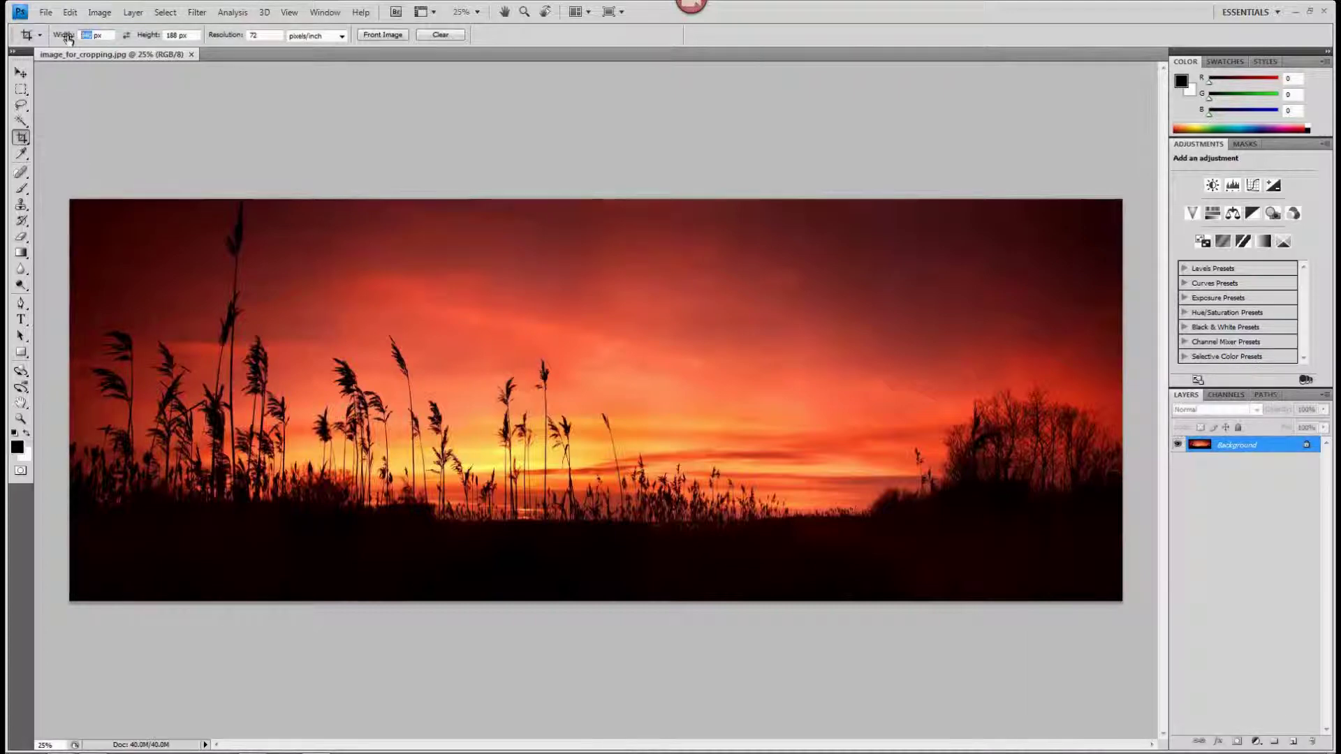
pyautogui.write('660')
pyautogui.doubleClick(171, 35)
pyautogui.write('200')
# Step: Convert the Background layer into a regular layer, keeping the default name and settings
pyautogui.rightClick(1234, 449)
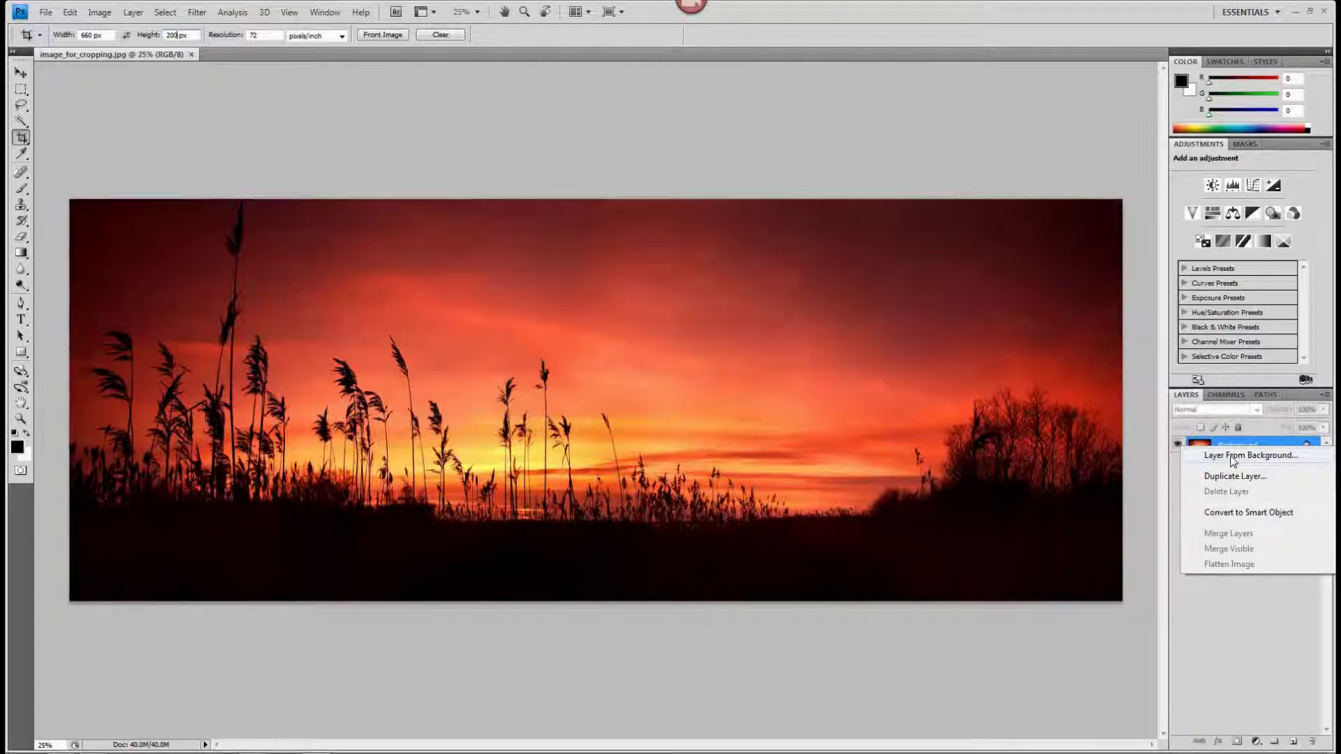
pyautogui.click(1235, 456)
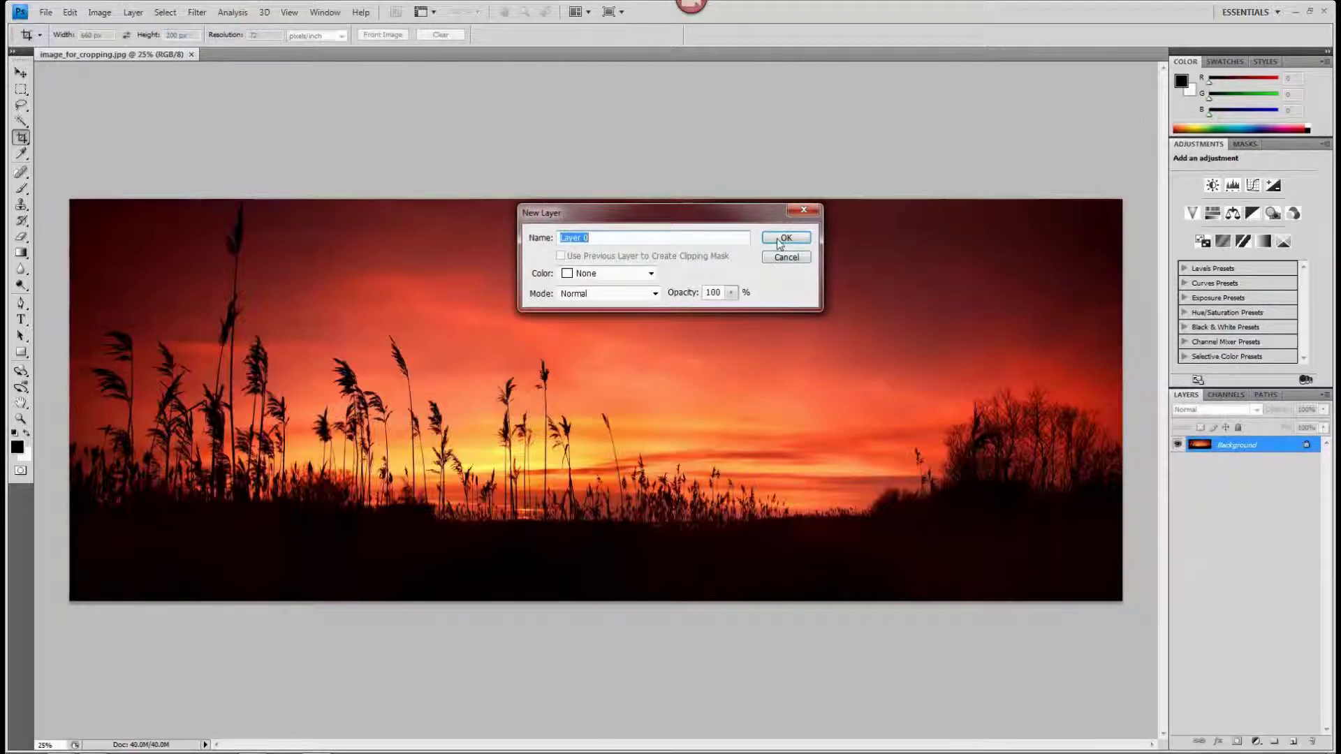
pyautogui.click(785, 238)
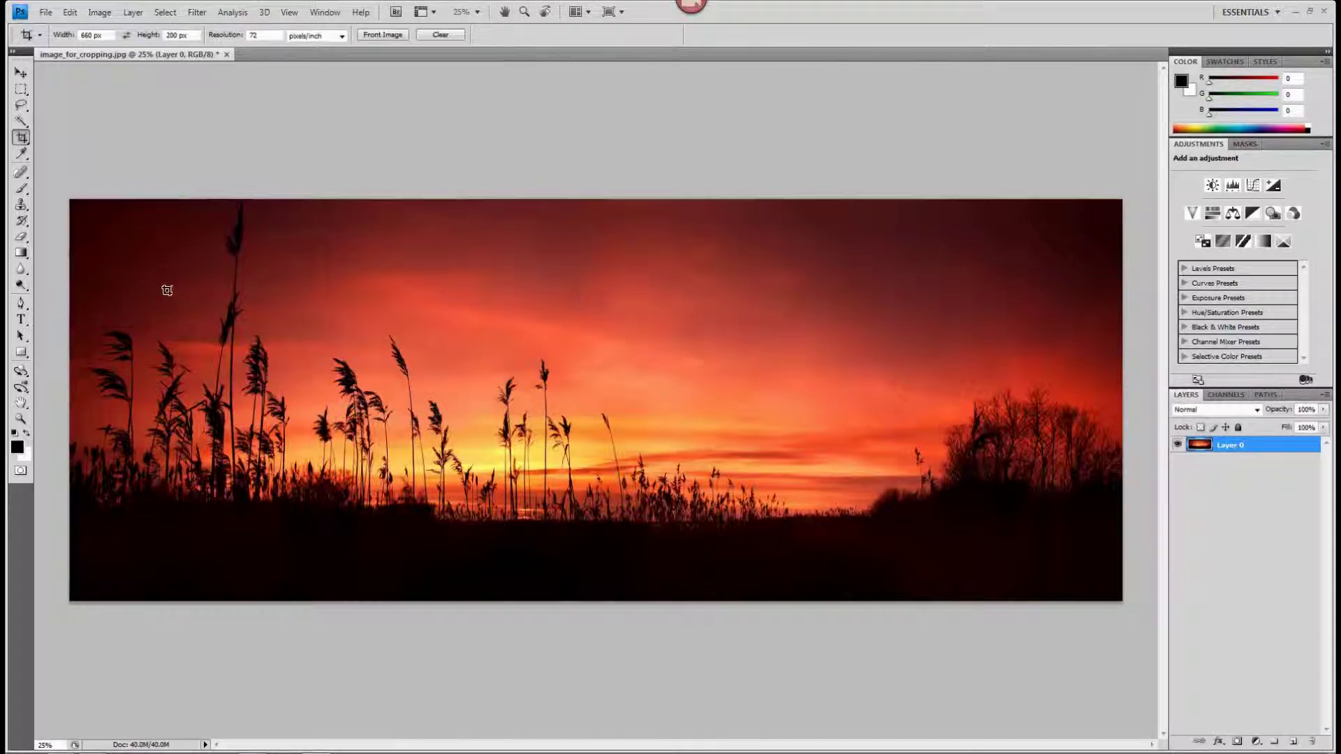
# Step: Crop the image to a frame spanning most of the sunset and reeds, and view the result at 100%
pyautogui.moveTo(88, 273); pyautogui.dragTo(1094, 573)
pyautogui.moveTo(507, 371); pyautogui.dragTo(429, 345)
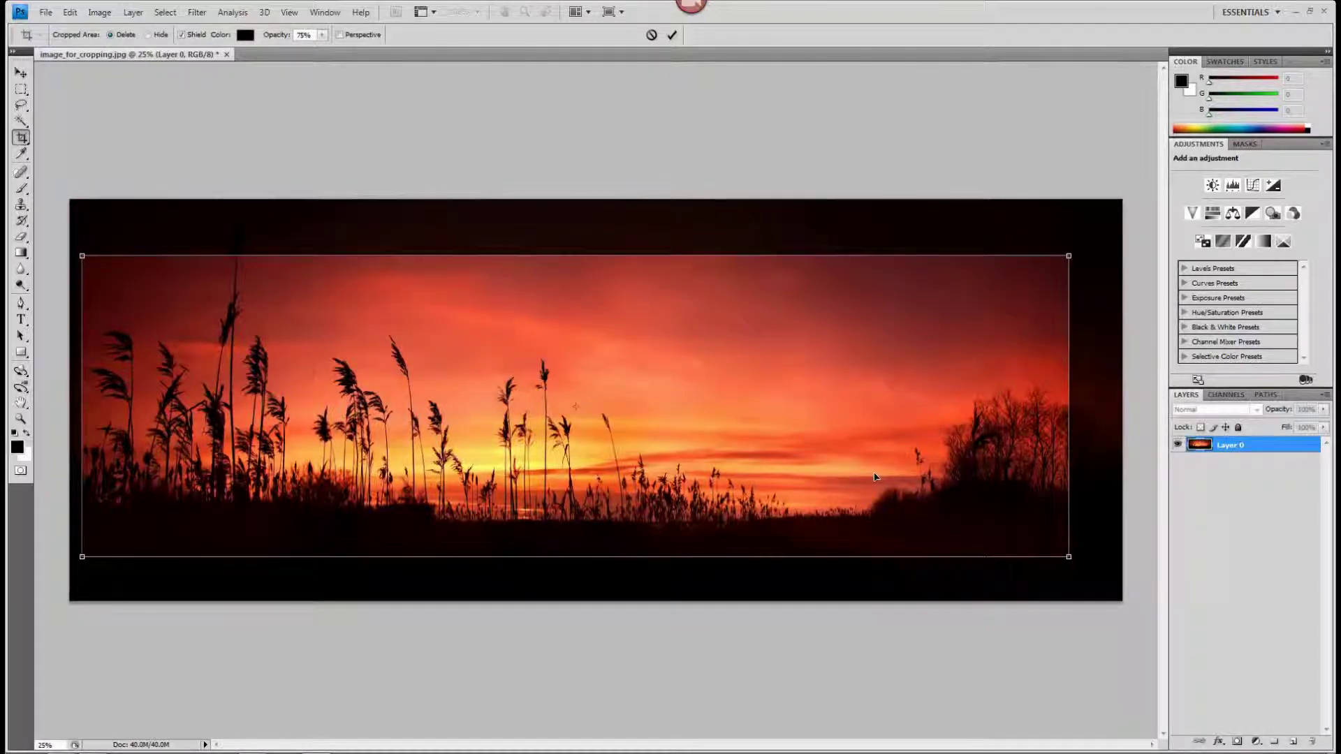
pyautogui.click(133, 11)
pyautogui.click(99, 12)
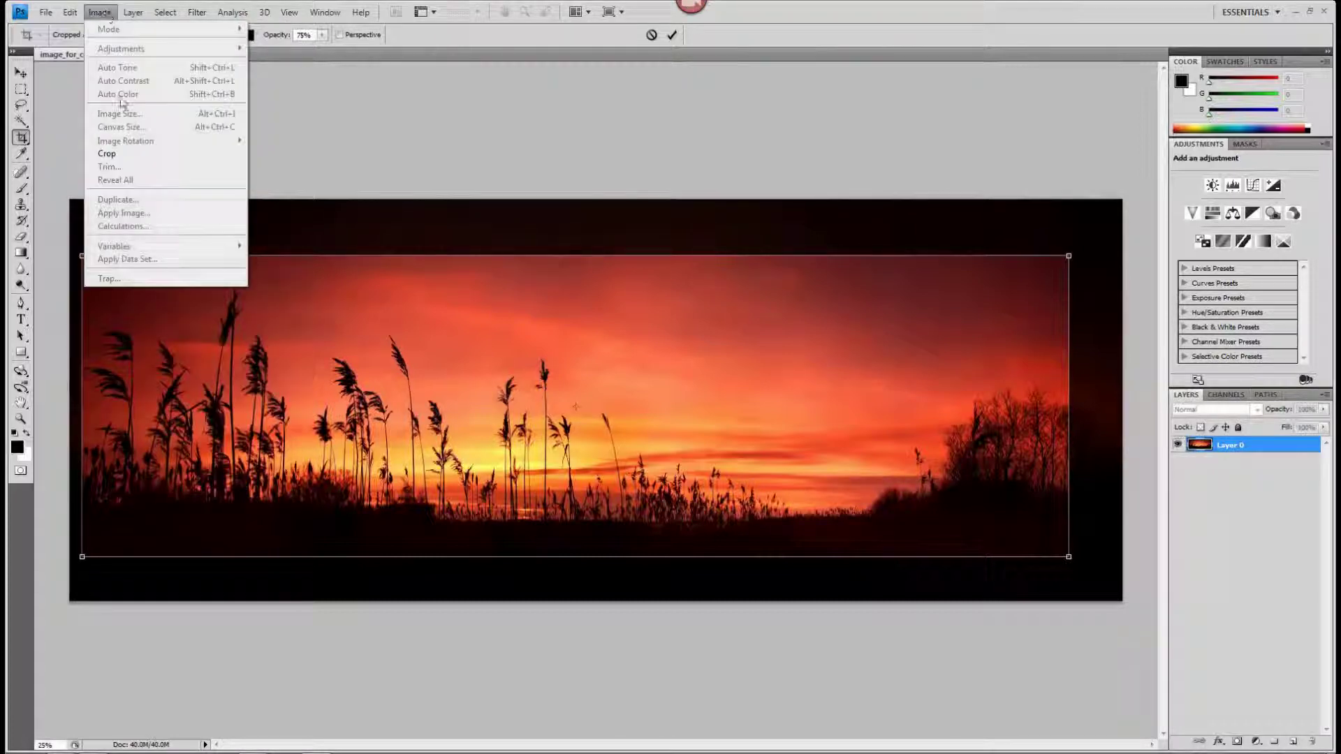
pyautogui.click(109, 153)
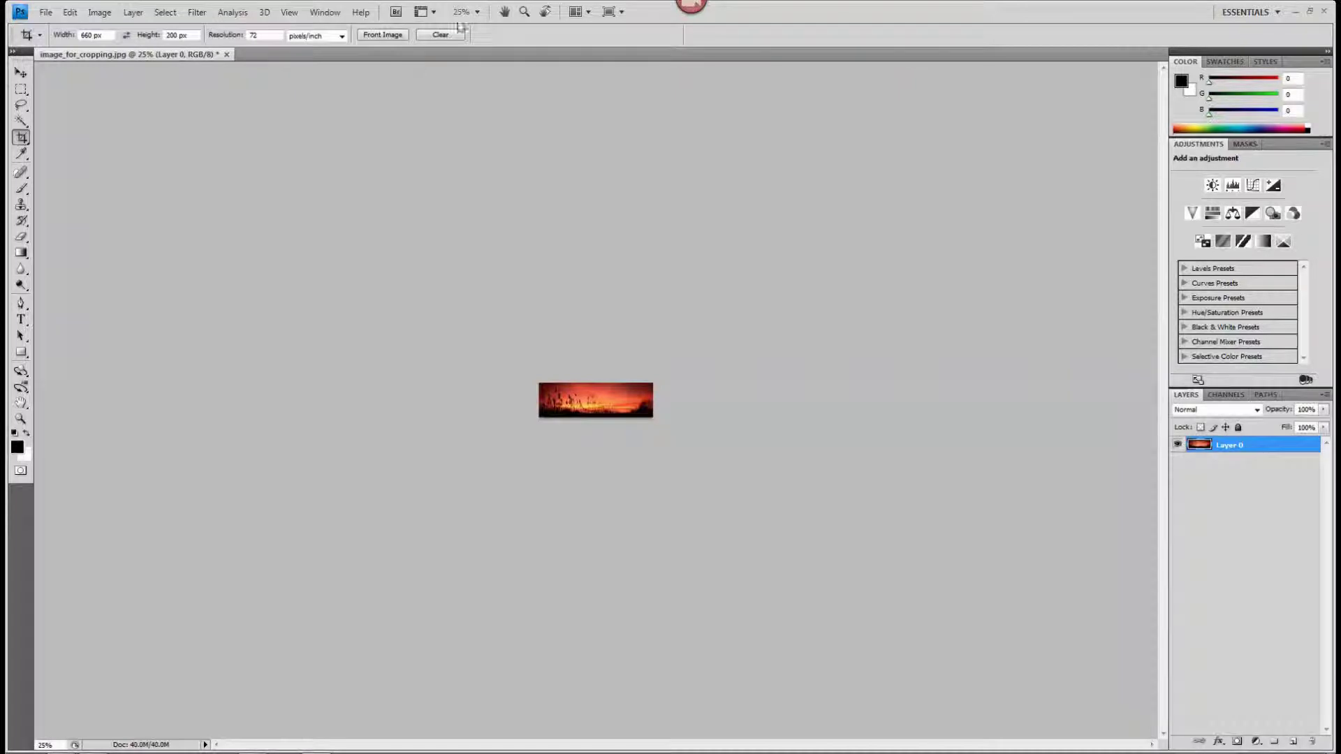
pyautogui.click(477, 11)
pyautogui.click(477, 60)
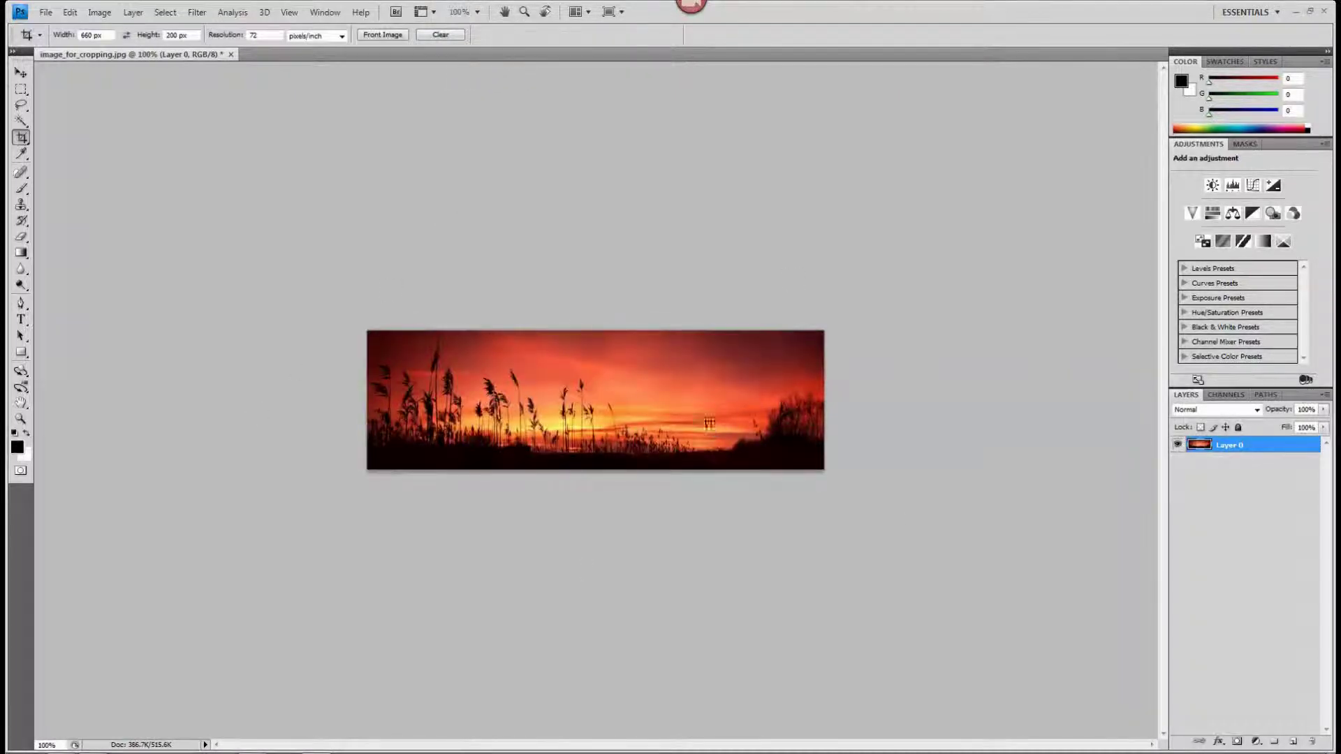
# Step: Switch to Firefox and examine the main content area of the DCP Web home page
pyautogui.click(252, 743)
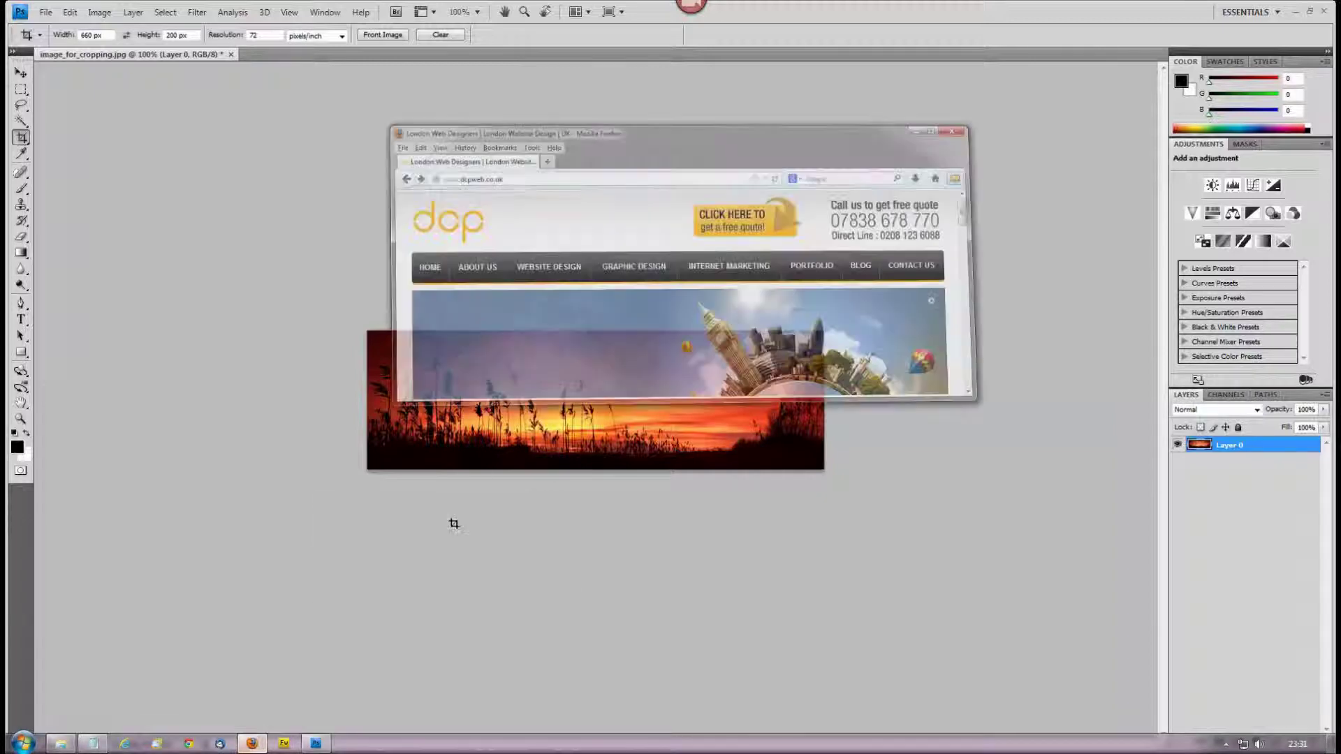
pyautogui.click(1086, 9)
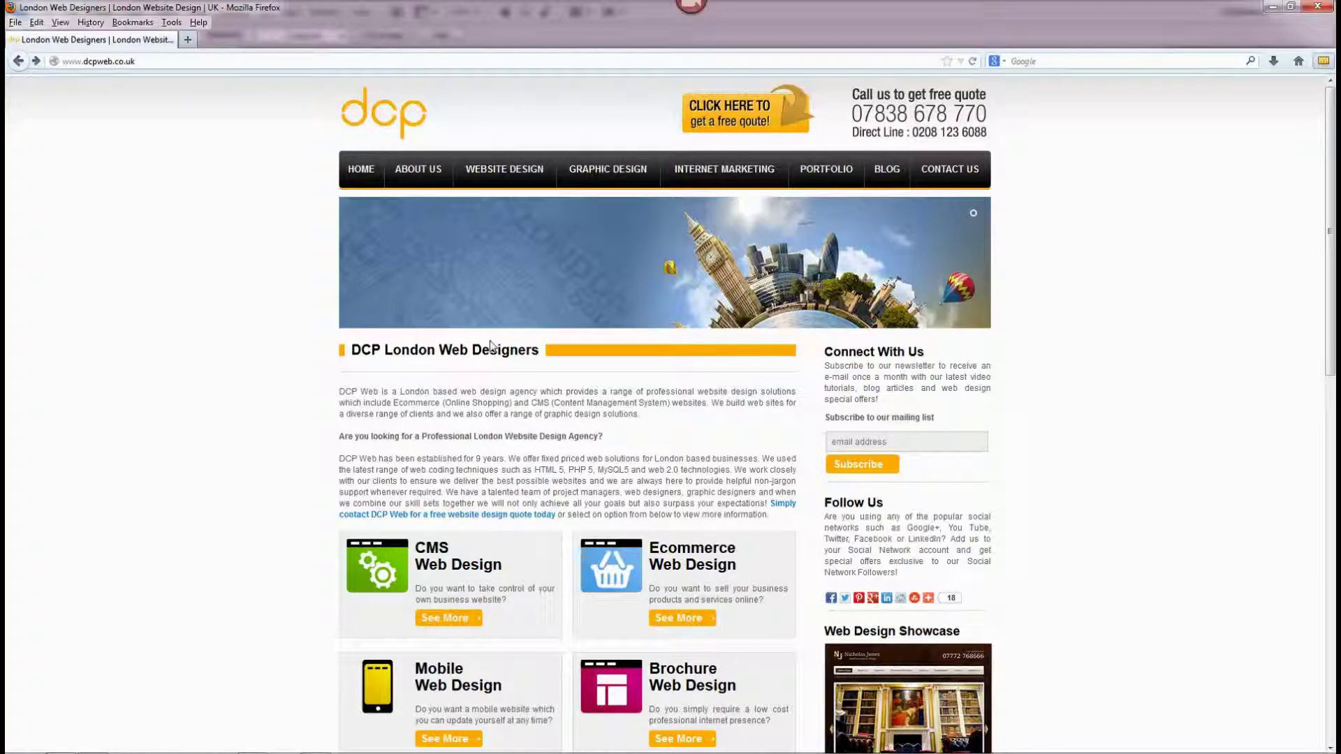
pyautogui.click(1270, 9)
# Step: Switch to Photoshop and save the crop as a JPEG copy named image_for_cropping_02.jpg in the How to crop an image using Photoshop folder
pyautogui.click(46, 12)
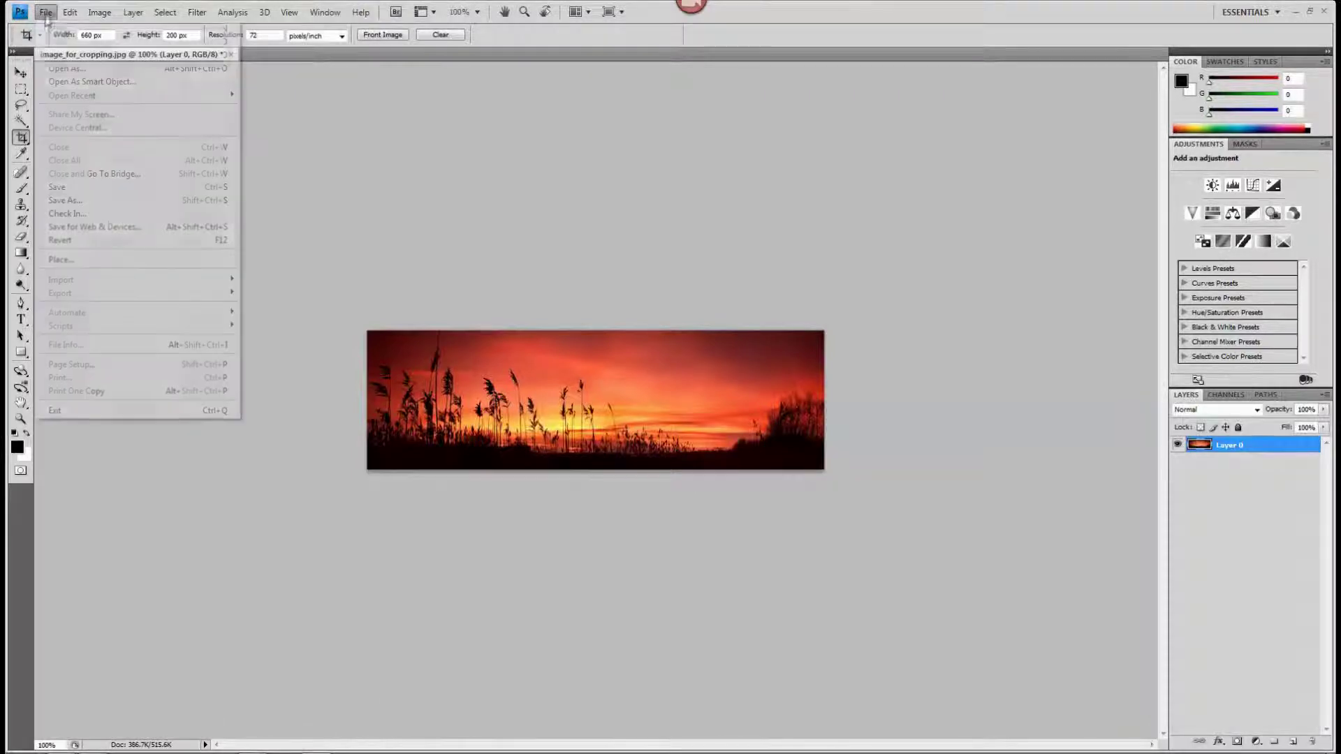
pyautogui.click(75, 200)
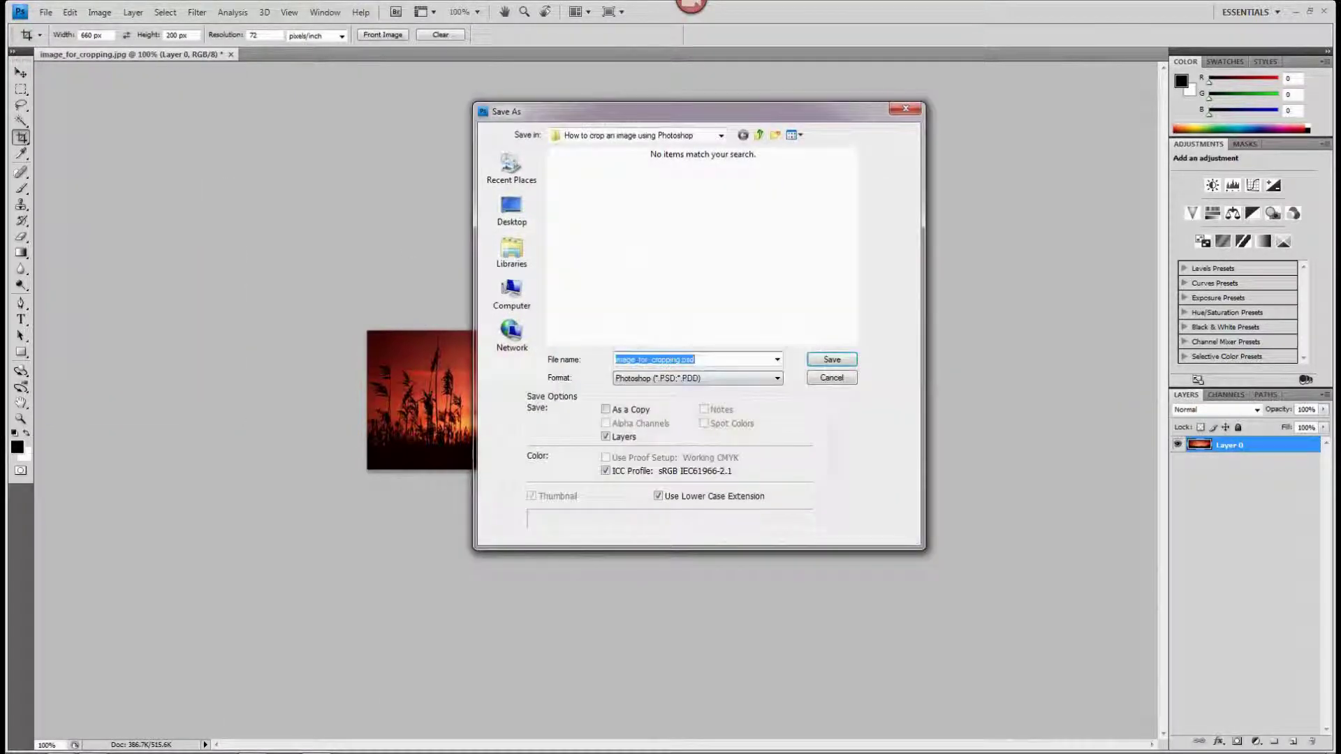
pyautogui.click(680, 360)
pyautogui.click(721, 378)
pyautogui.click(711, 473)
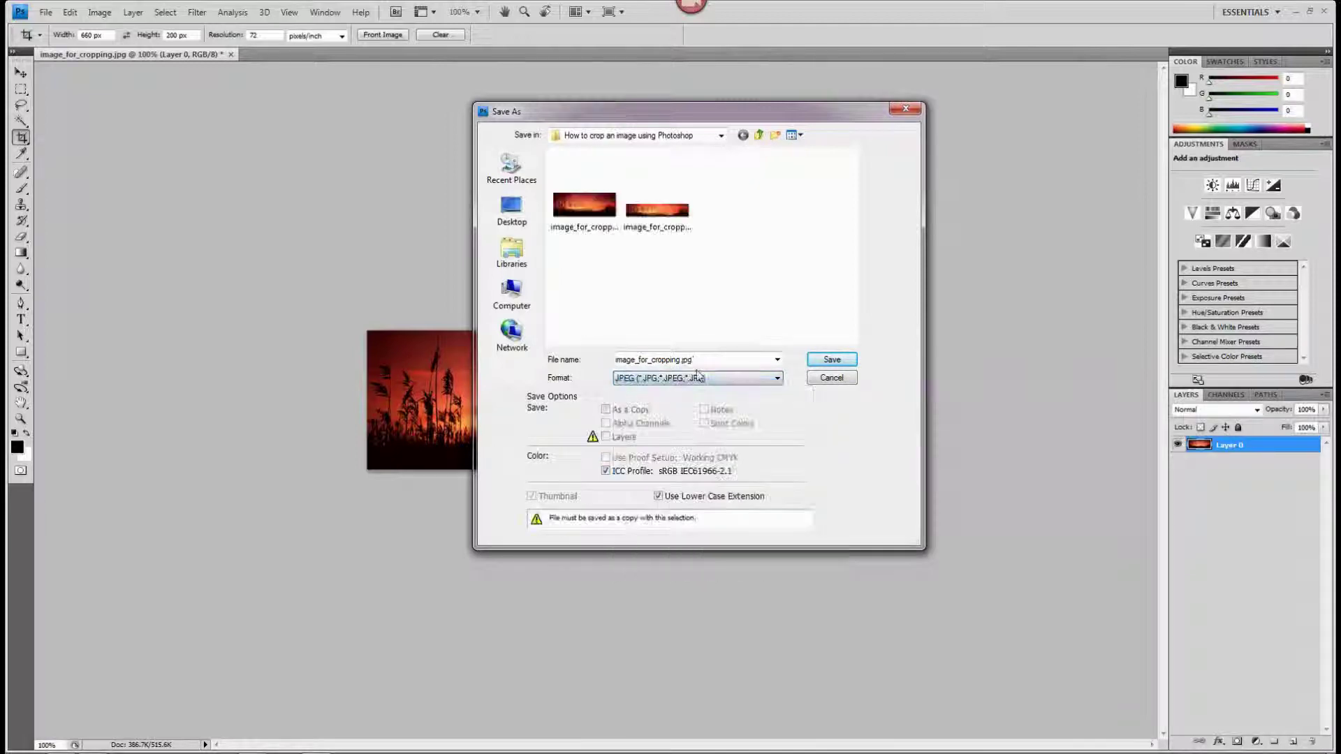
pyautogui.click(681, 361)
pyautogui.write('_02')
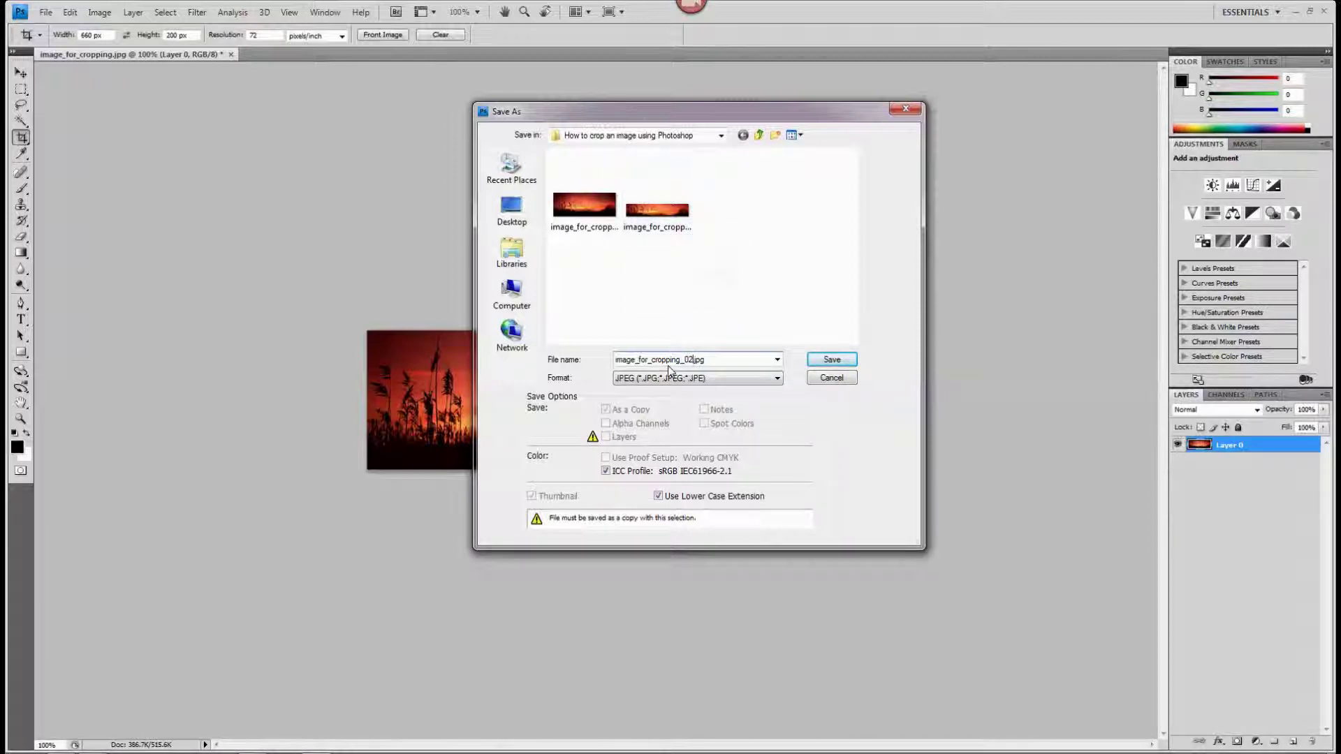
pyautogui.click(829, 362)
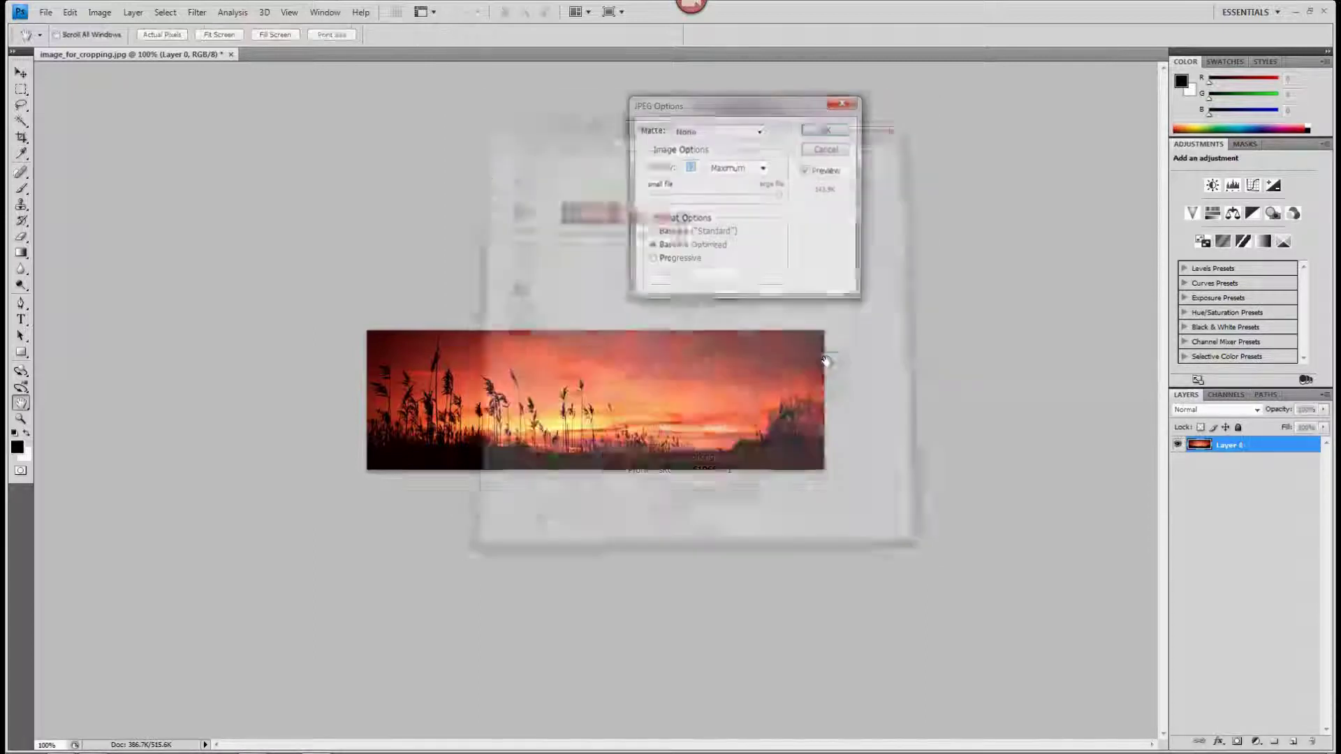
# Step: Lower the JPEG quality to reduce the file size and confirm the JPEG options
pyautogui.moveTo(773, 200); pyautogui.dragTo(735, 200)
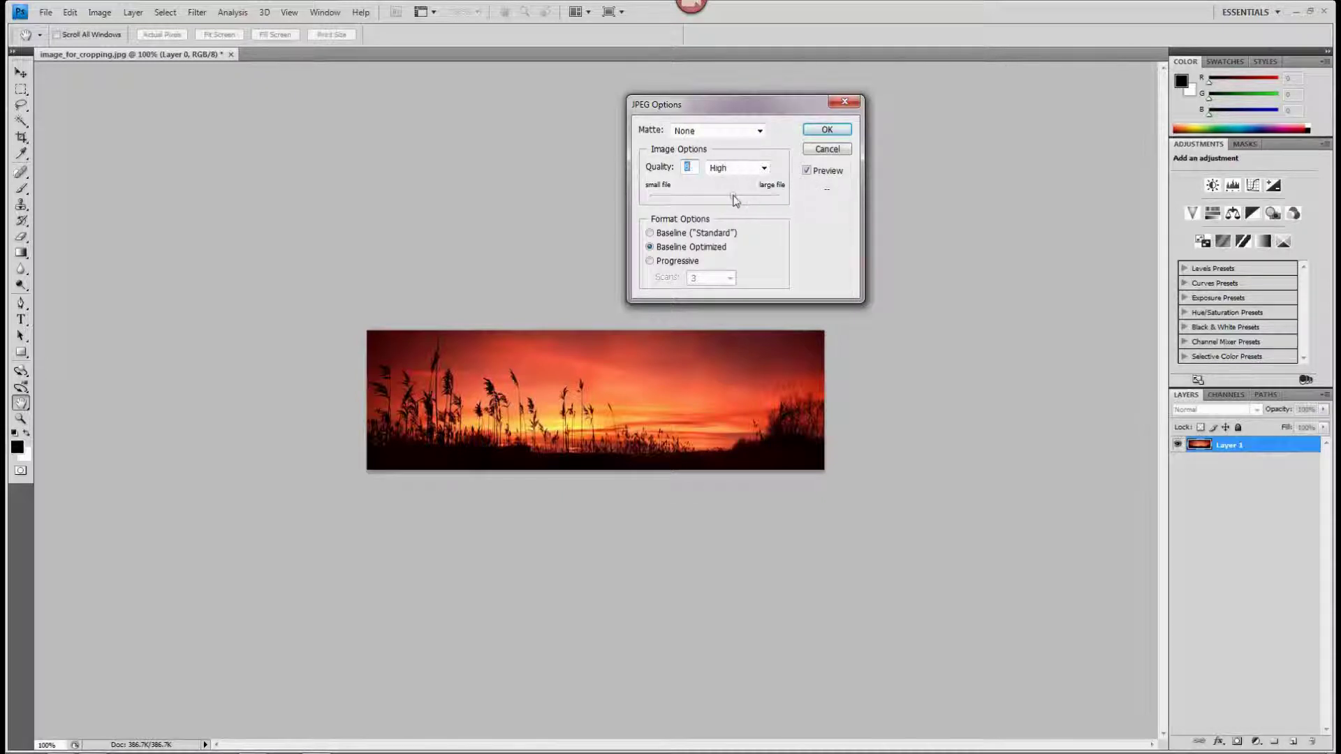
pyautogui.moveTo(733, 195); pyautogui.dragTo(718, 194)
pyautogui.click(827, 129)
pyautogui.press('c')
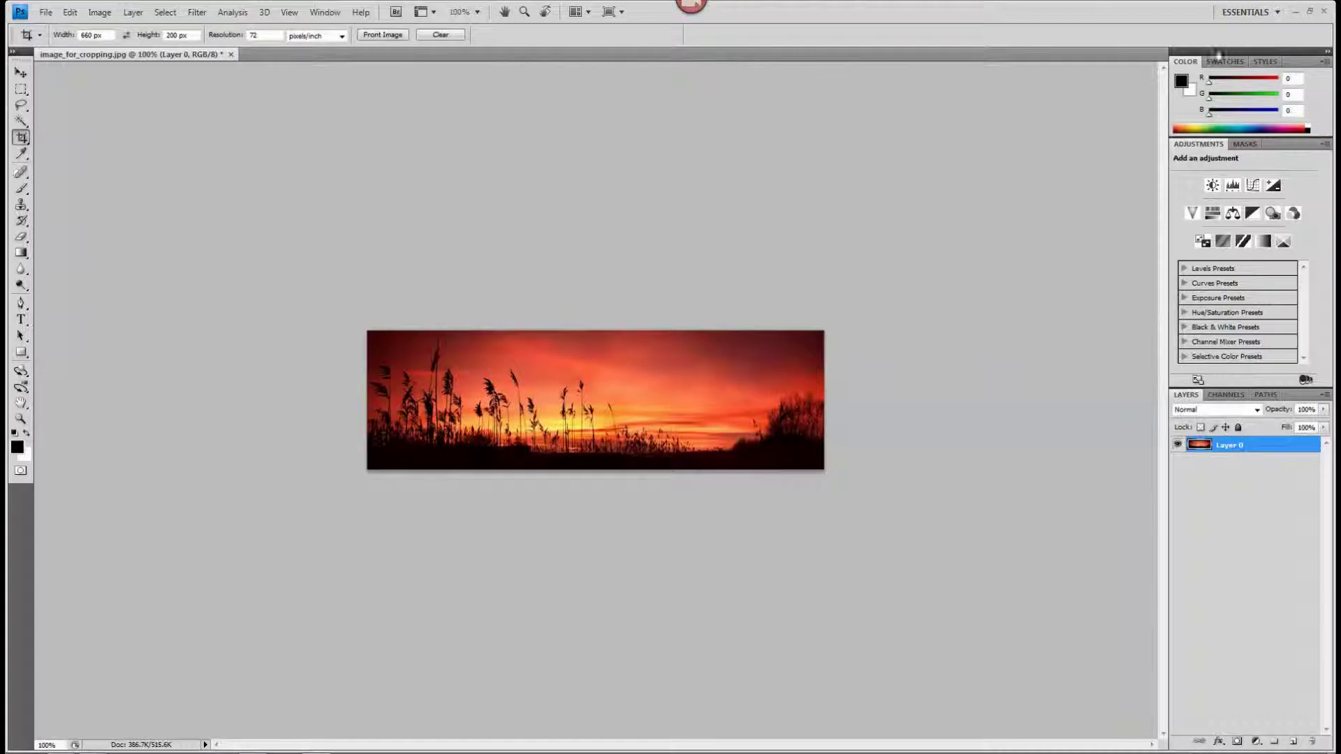
# Step: Close Photoshop without saving the cropped document and check the saved crops in the project folder
pyautogui.click(1326, 12)
pyautogui.click(672, 296)
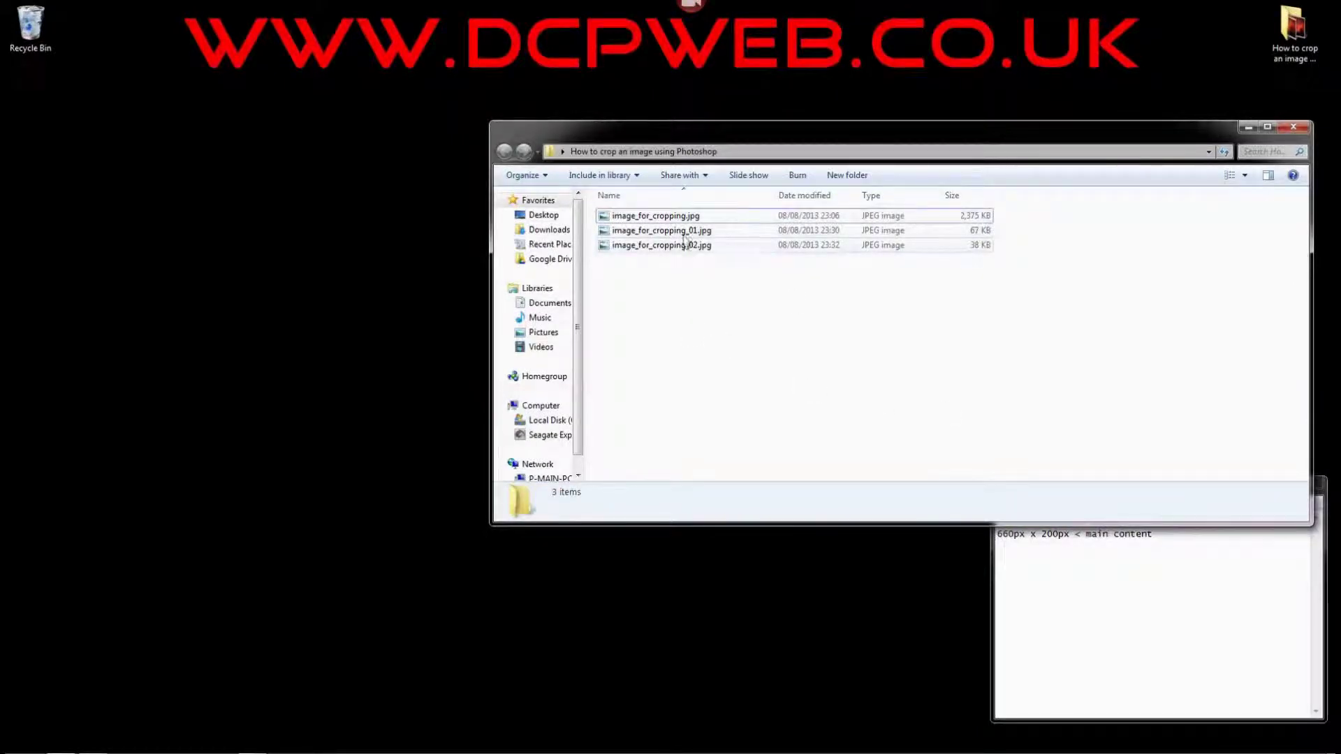
pyautogui.click(683, 233)
pyautogui.click(675, 276)
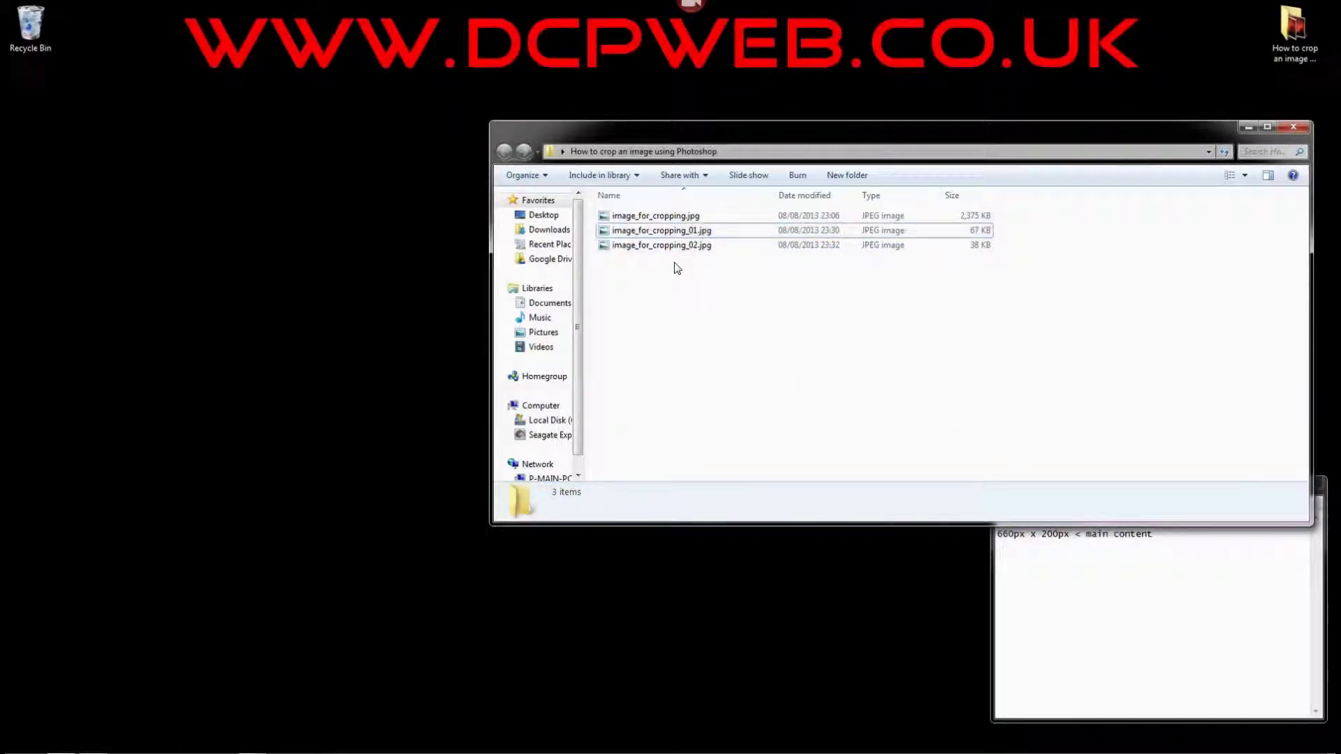
# Step: Switch to Firefox and bring up the Pages list in the dcpweb.co.uk CMS Control Panel
pyautogui.click(248, 744)
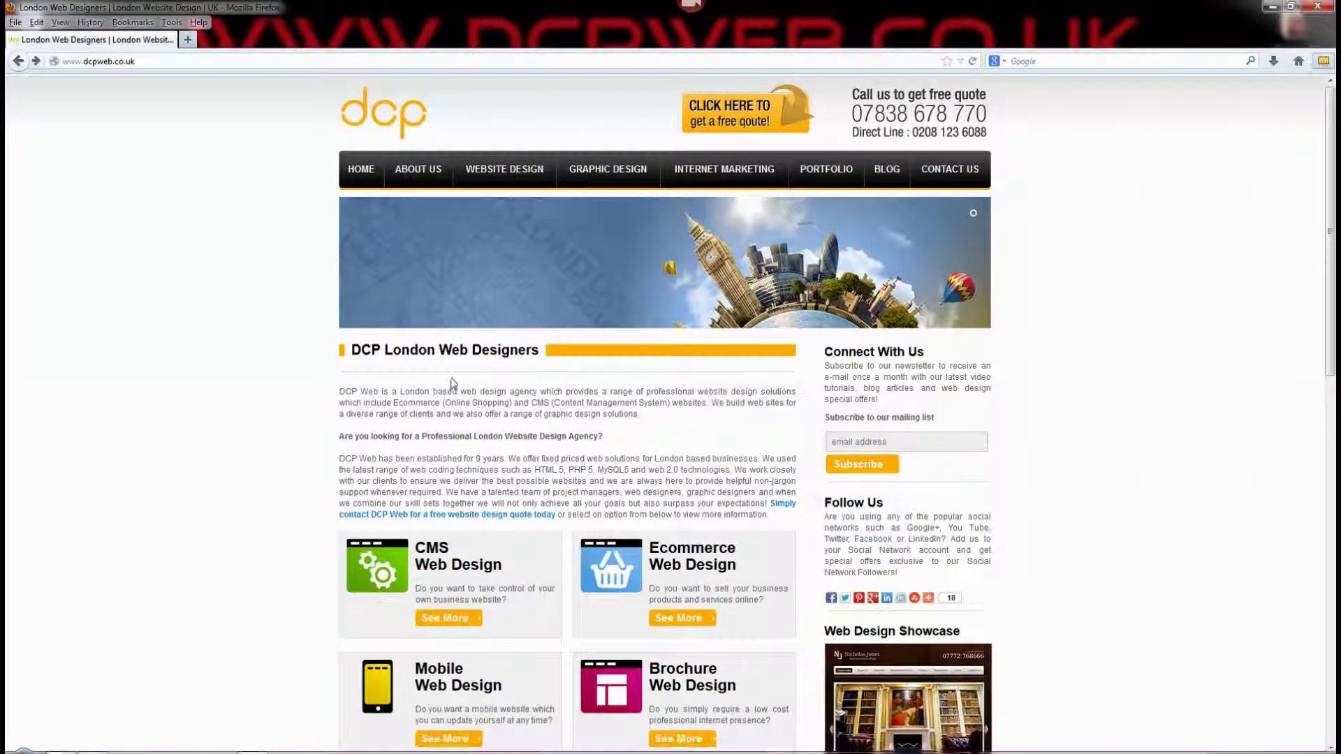
pyautogui.click(155, 63)
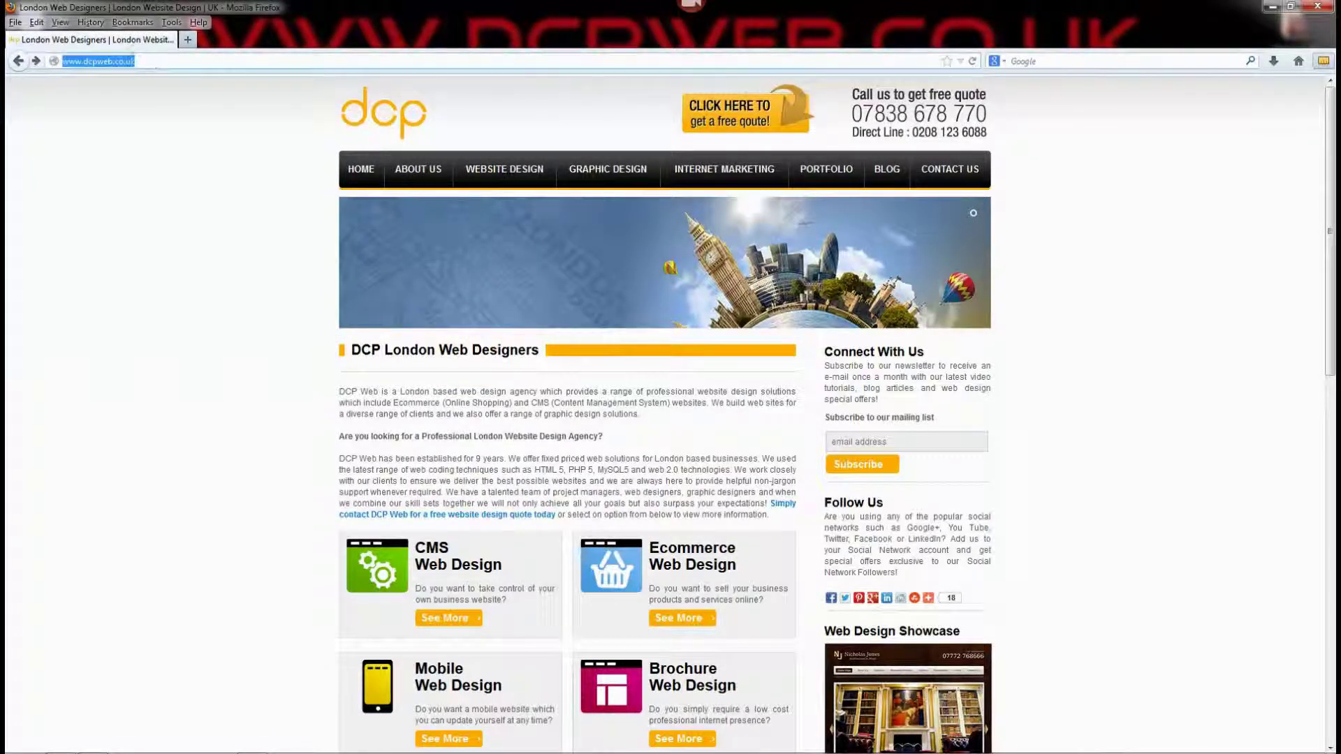
pyautogui.click(159, 70)
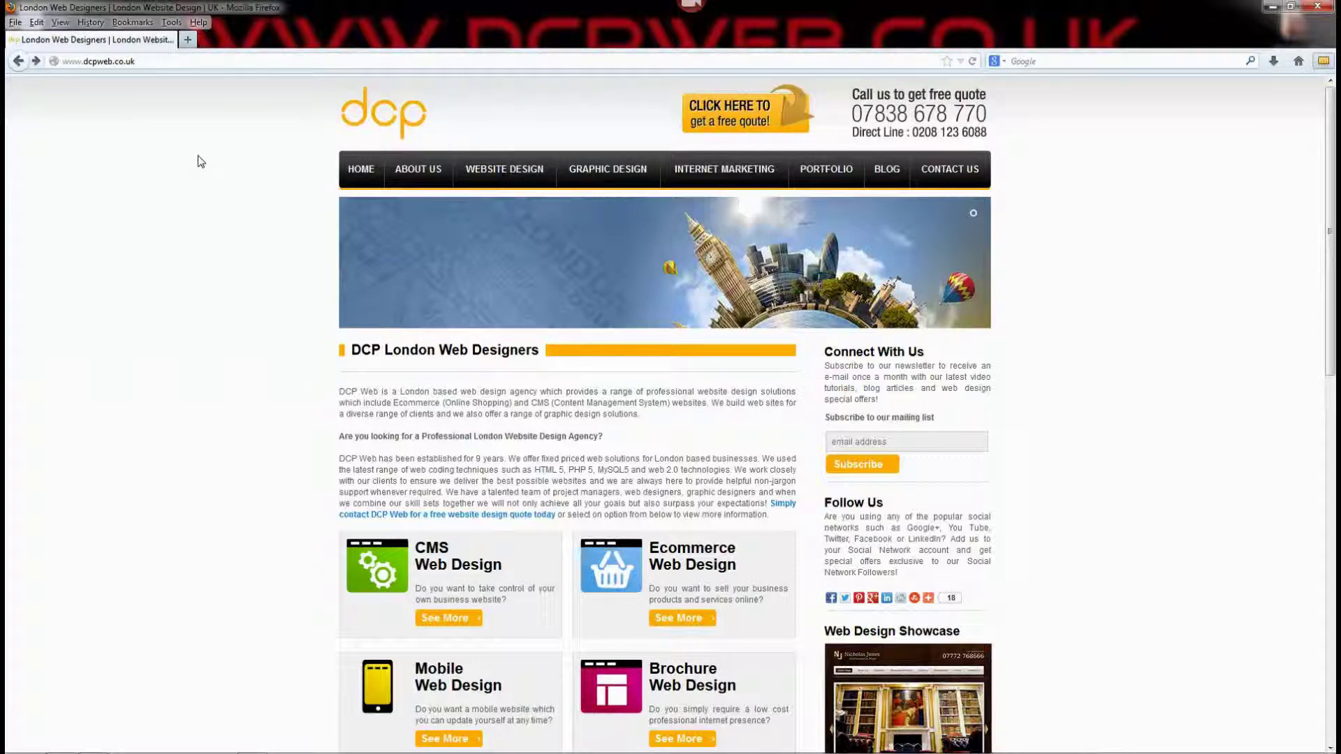
pyautogui.click(144, 61)
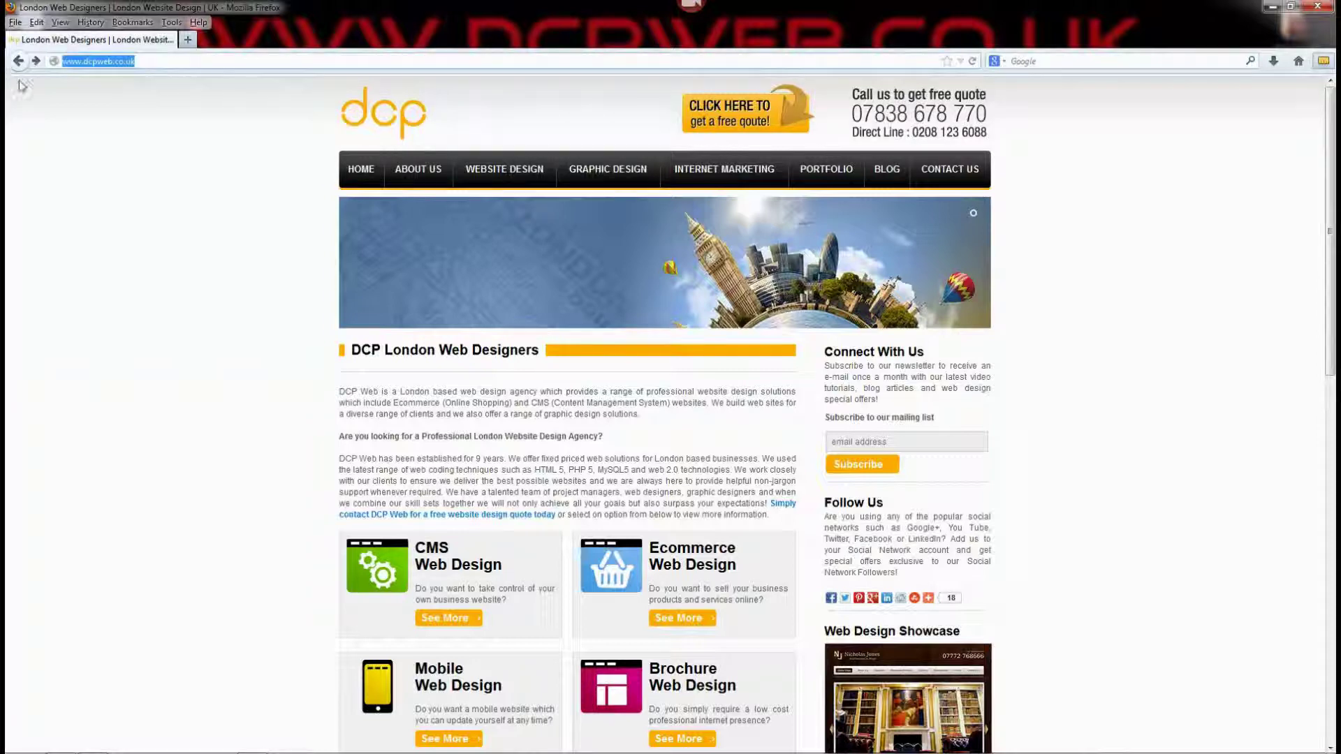
pyautogui.click(135, 216)
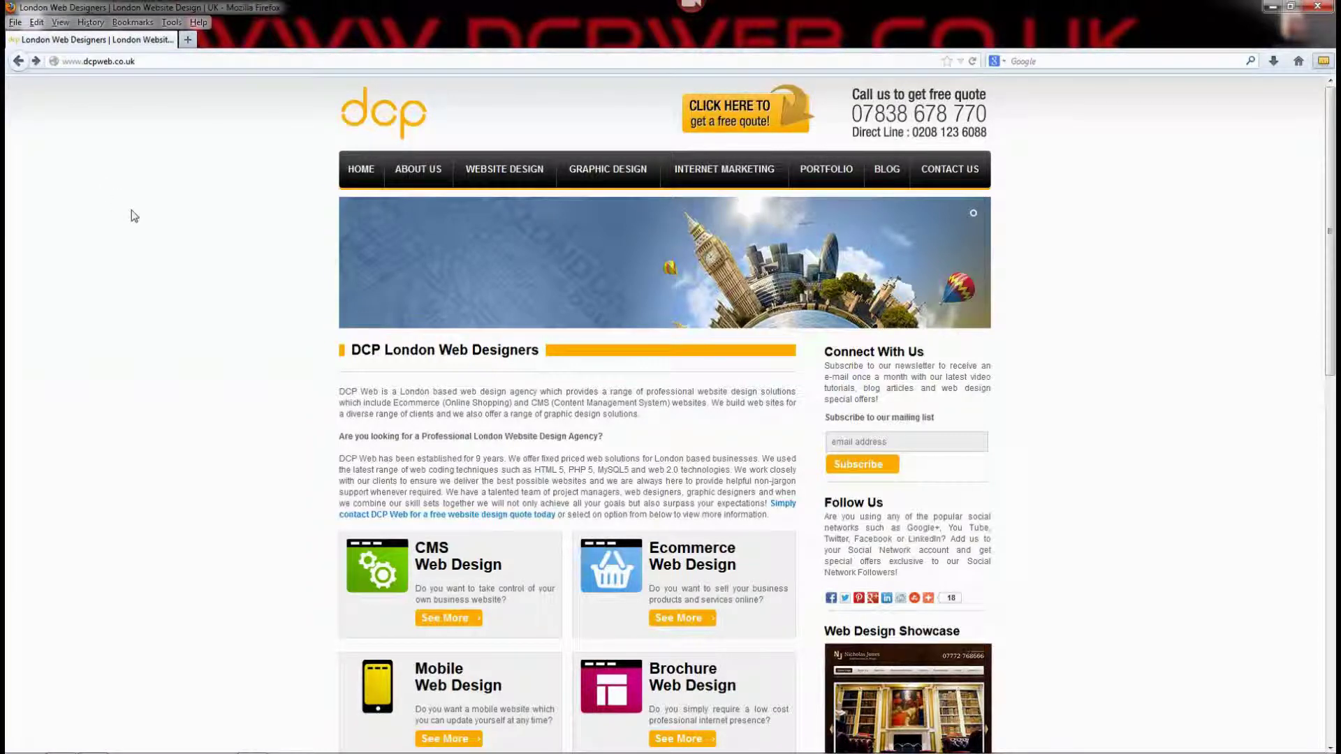
pyautogui.hotkey('ctrl', 't')
pyautogui.click(338, 40)
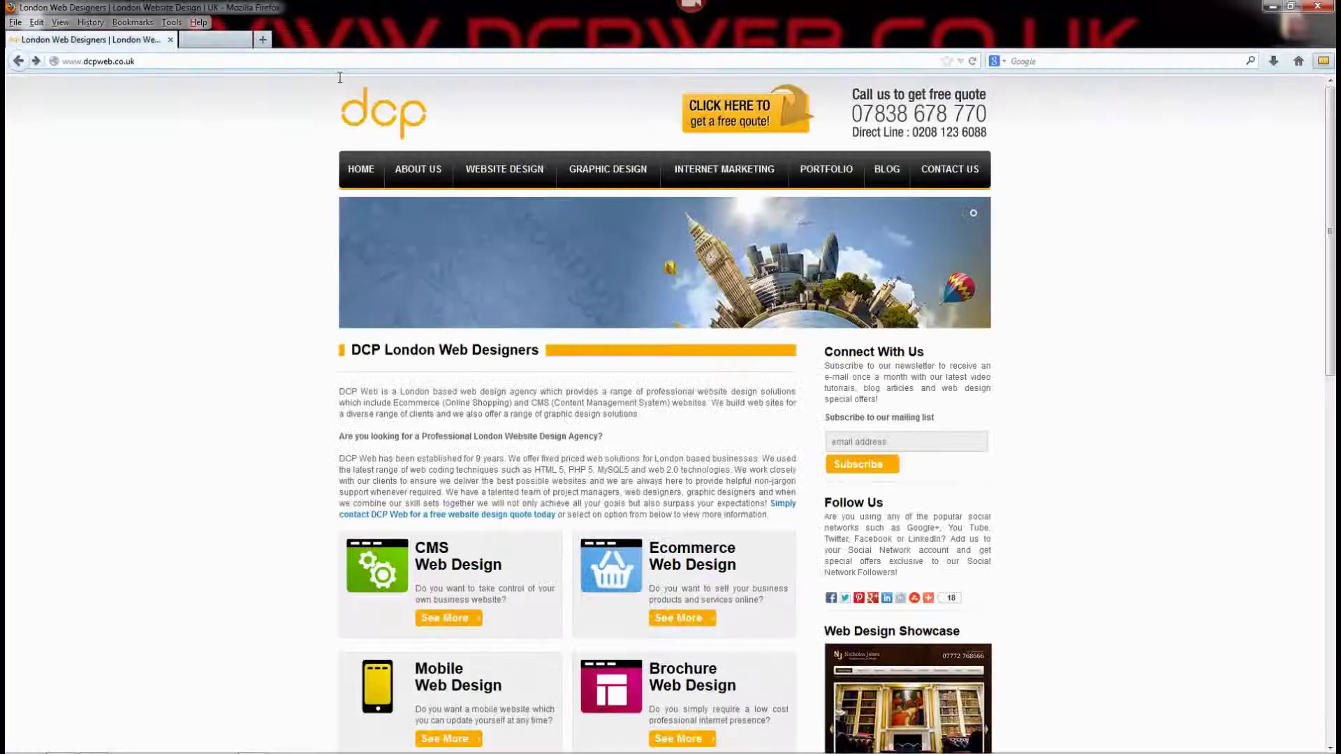
pyautogui.hotkey('ctrl', 'n')
pyautogui.hotkey('ctrl', 'w')
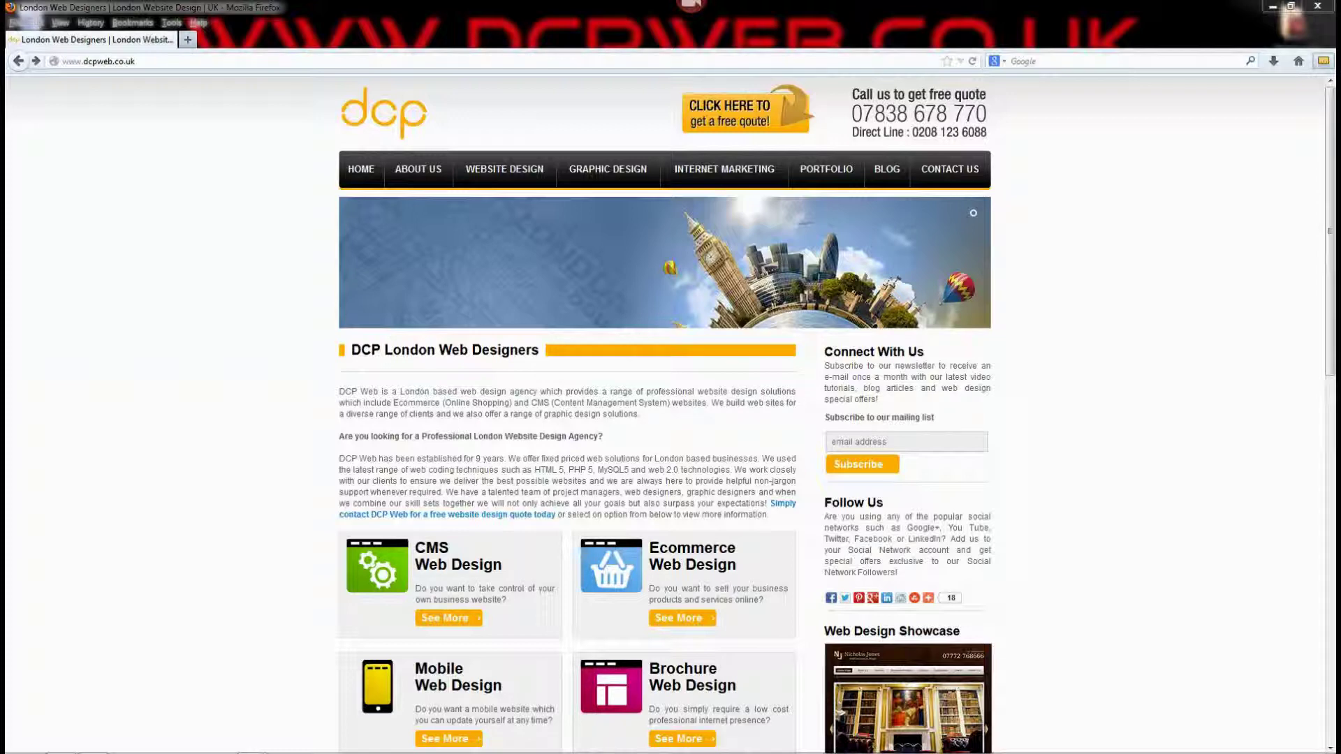
pyautogui.hotkey('alt', 'Tab')
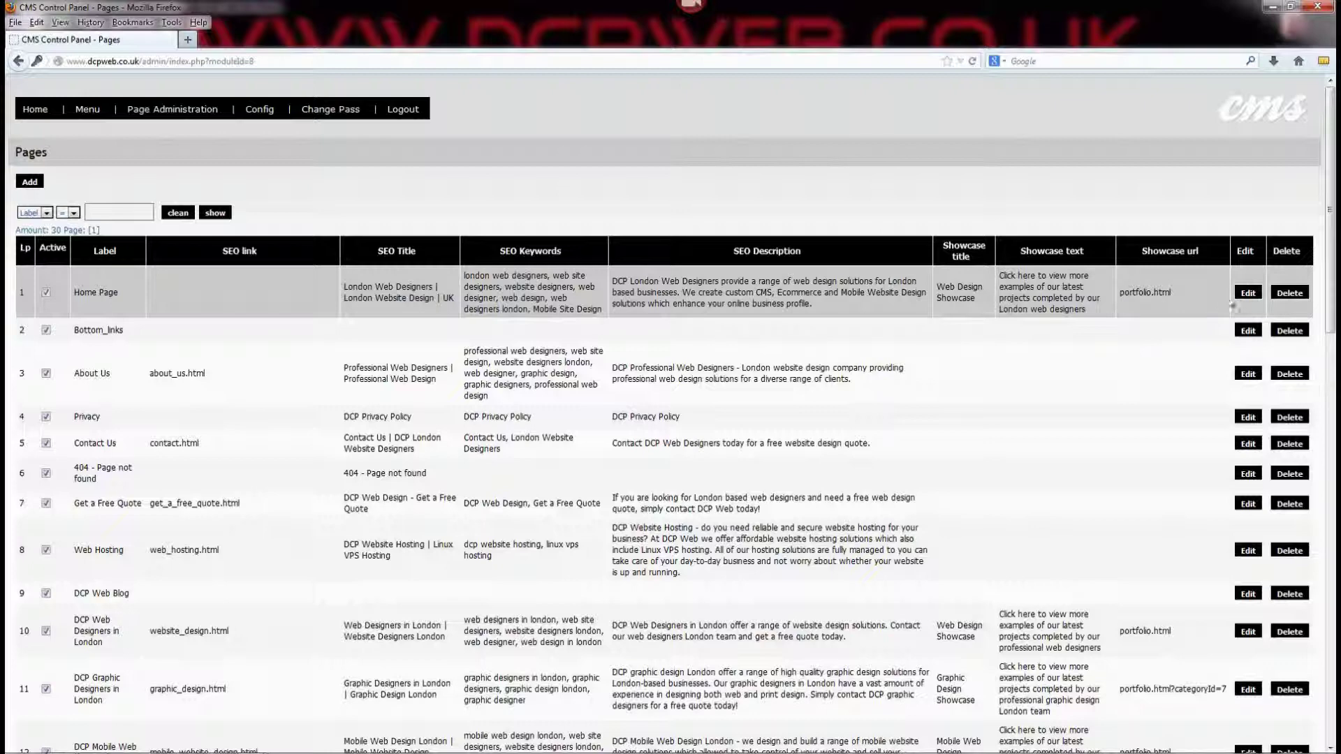
# Step: Open the Home Page entry for editing and bring up the image properties of the Slide banner
pyautogui.click(1248, 294)
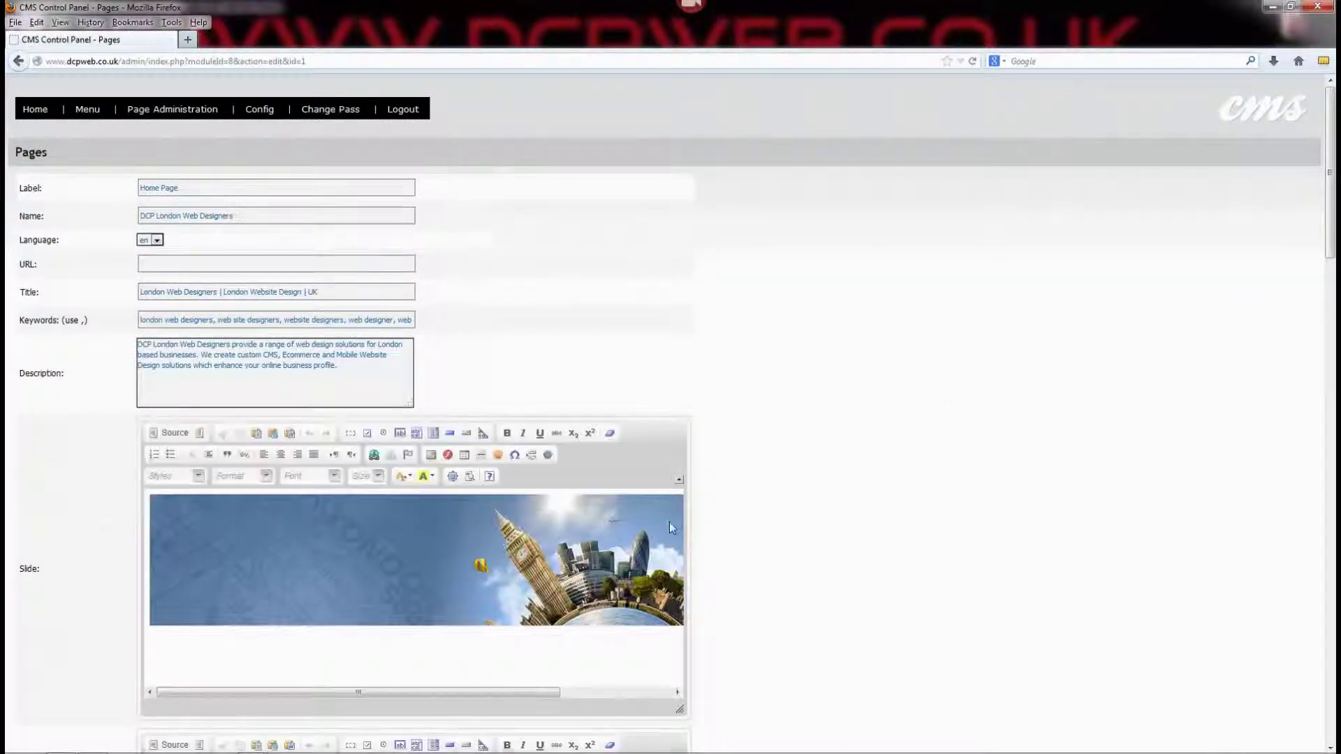
pyautogui.scroll(-4, 669, 522)
pyautogui.click(405, 409)
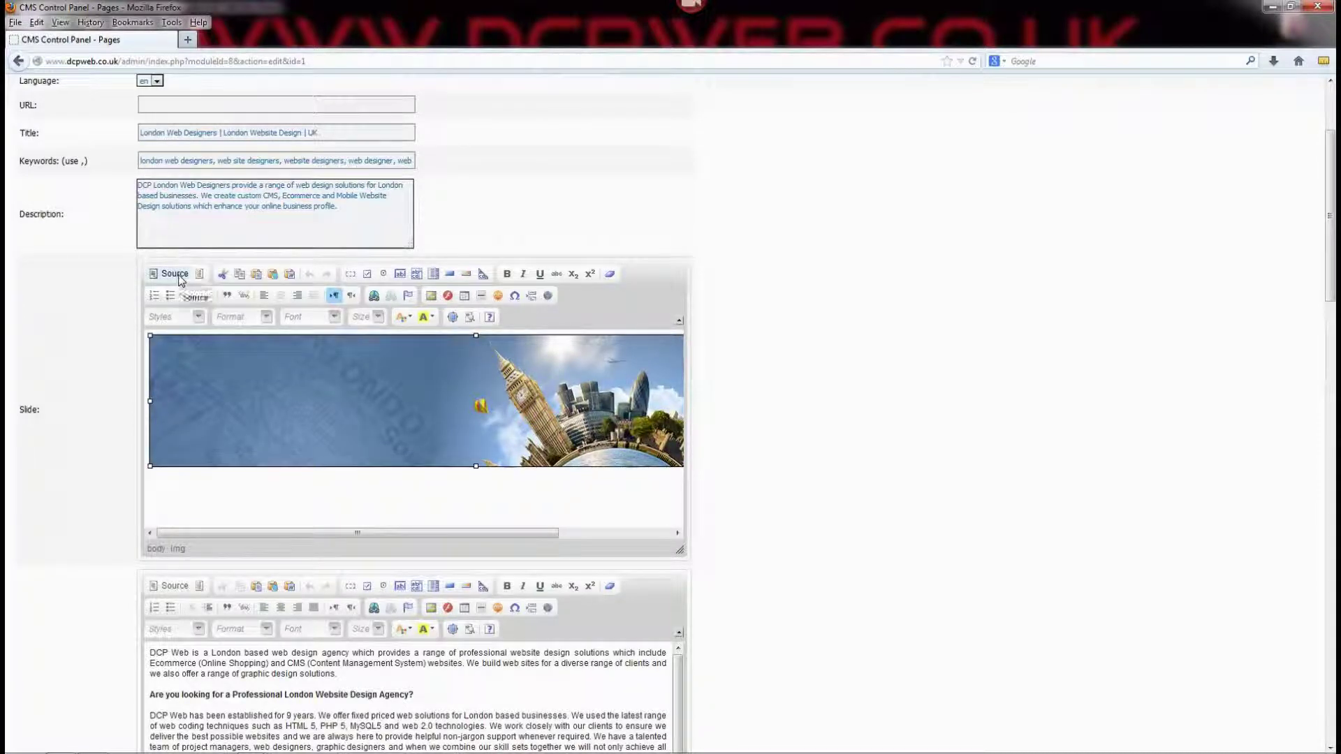
pyautogui.click(431, 296)
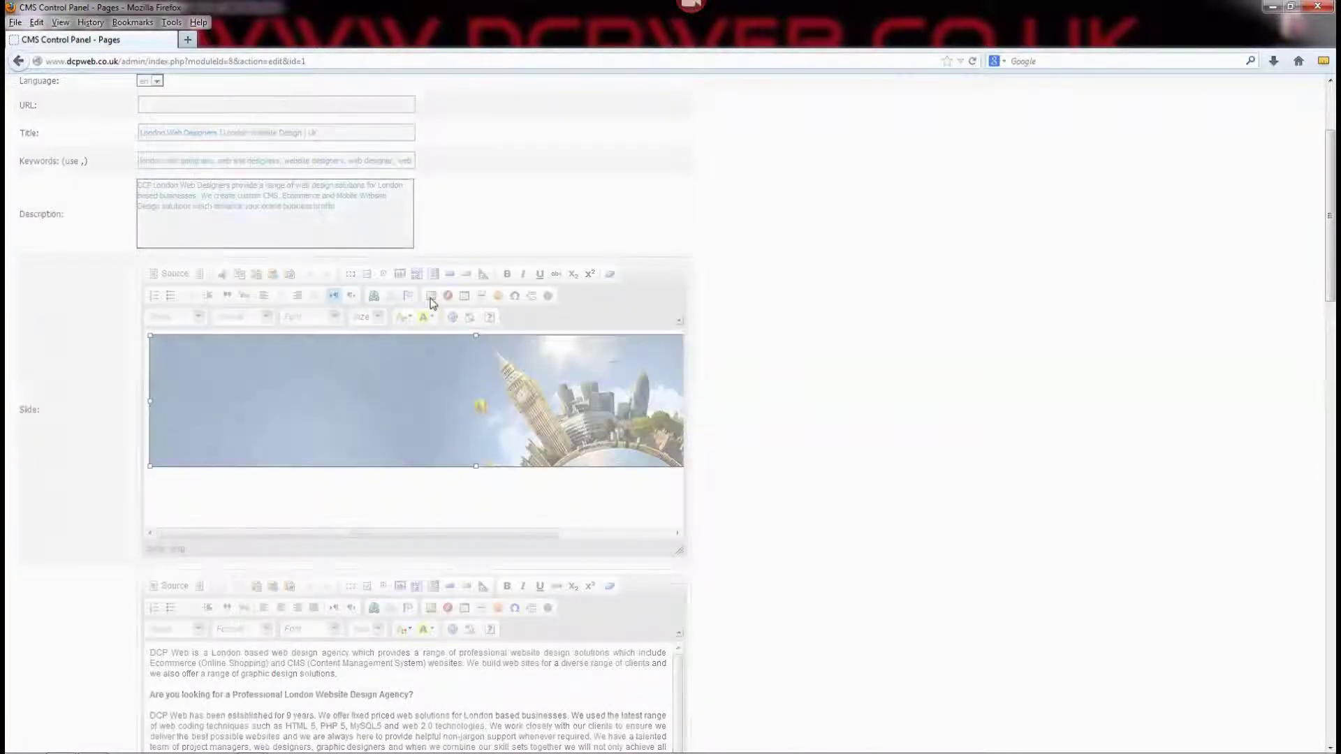
# Step: Upload image_for_cropping_01.jpg from the "How to crop an image using Photoshop" desktop folder to the server's Home folder
pyautogui.click(764, 320)
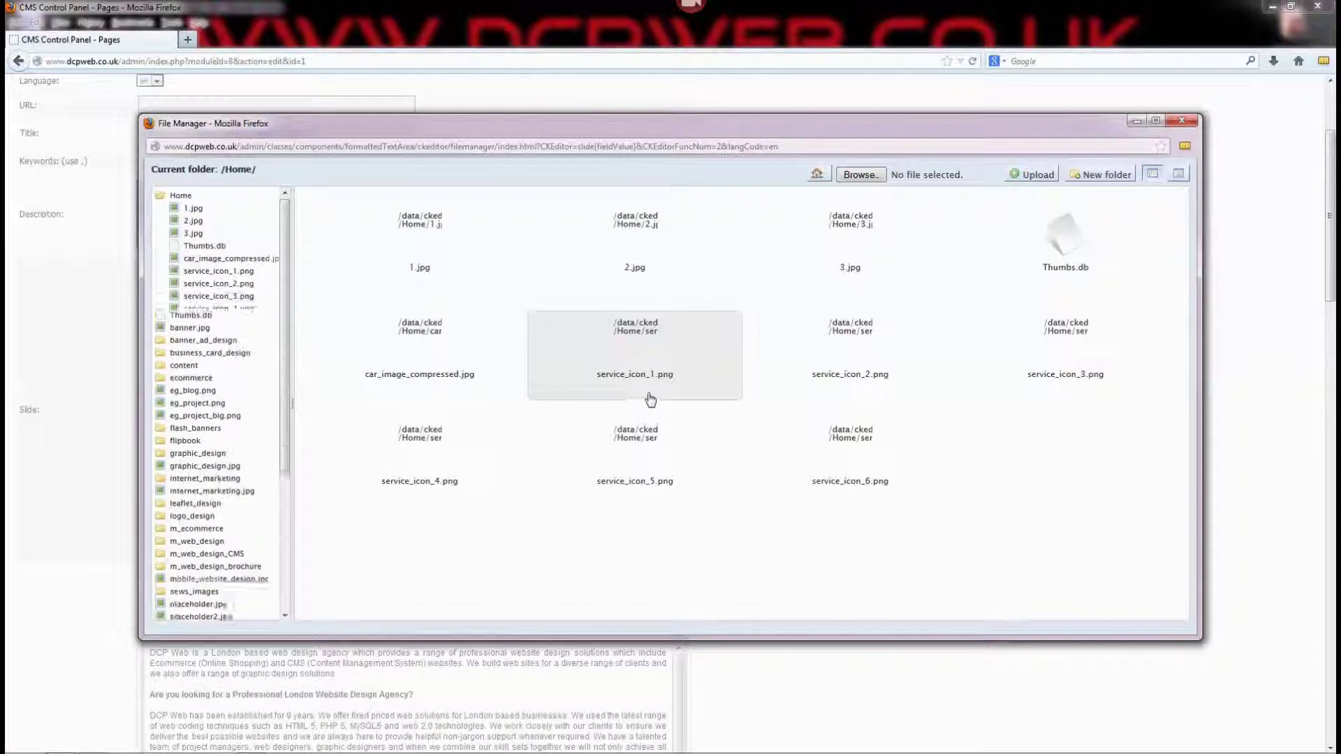
pyautogui.click(860, 174)
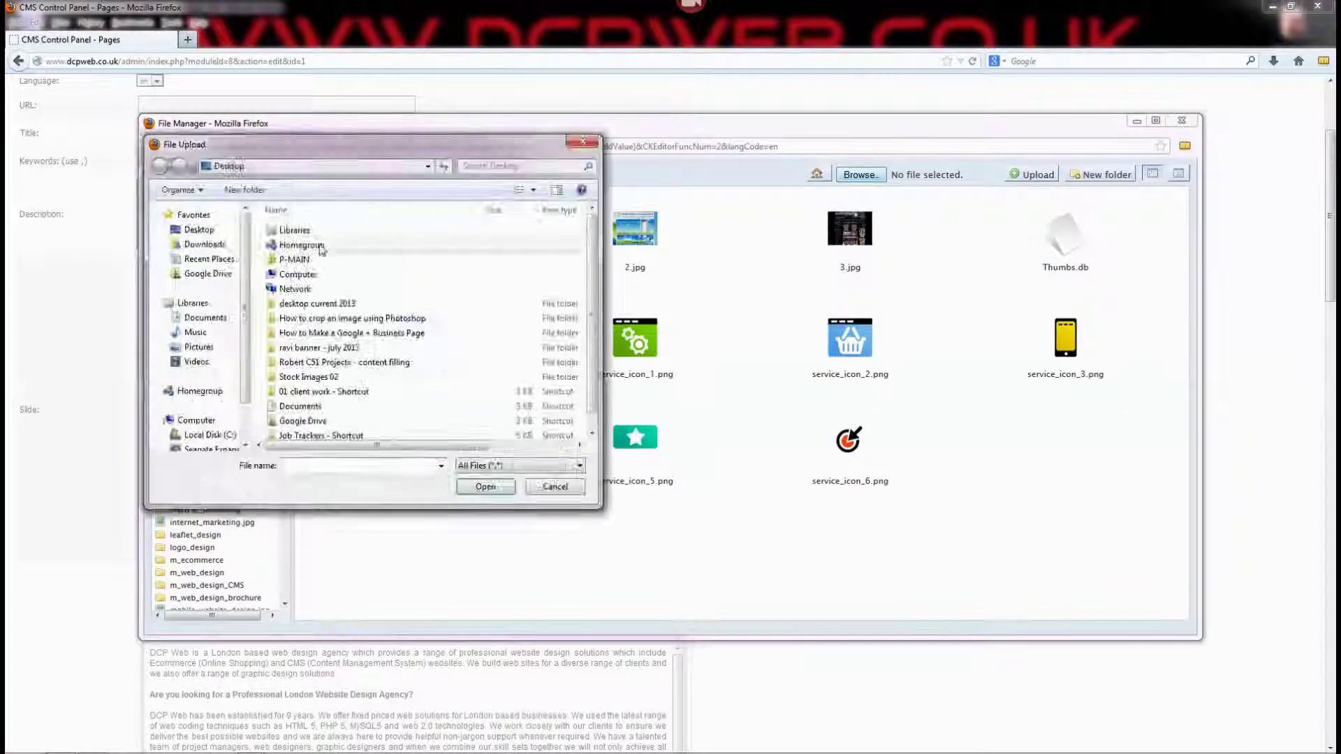
pyautogui.doubleClick(326, 318)
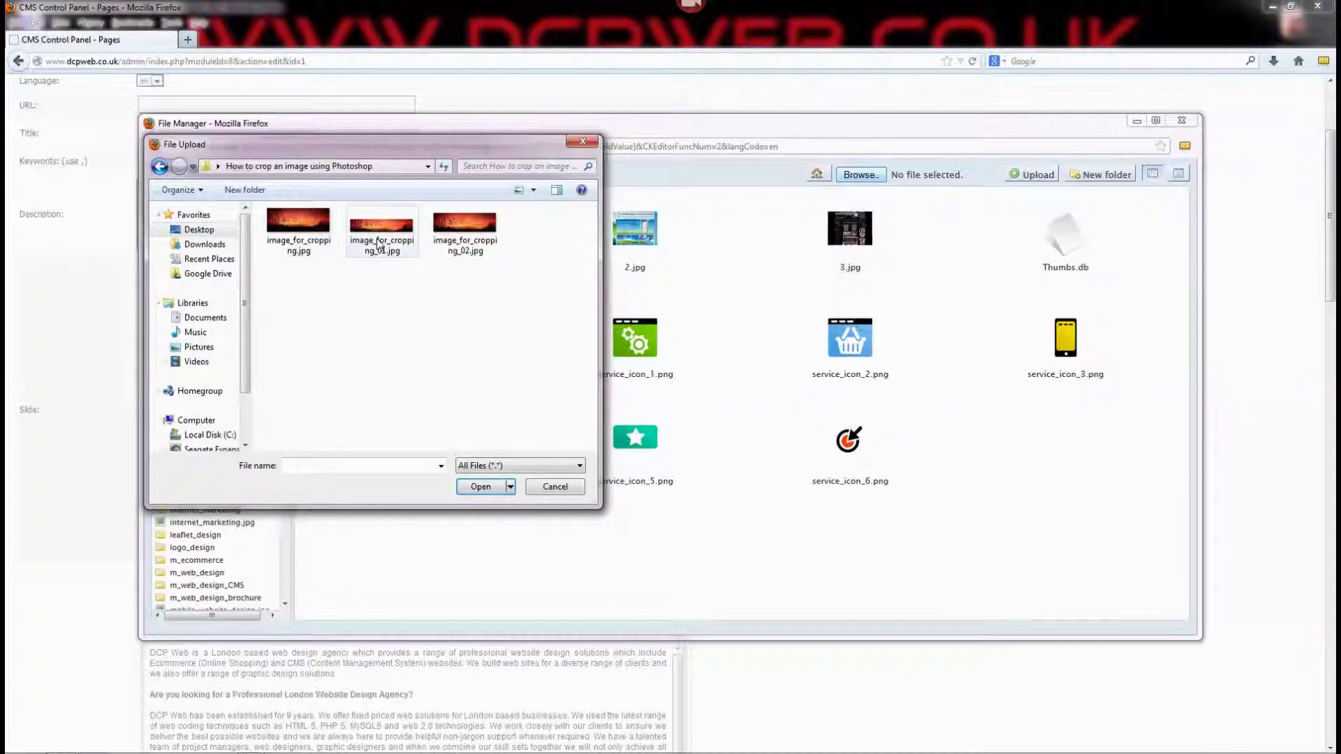
pyautogui.click(393, 245)
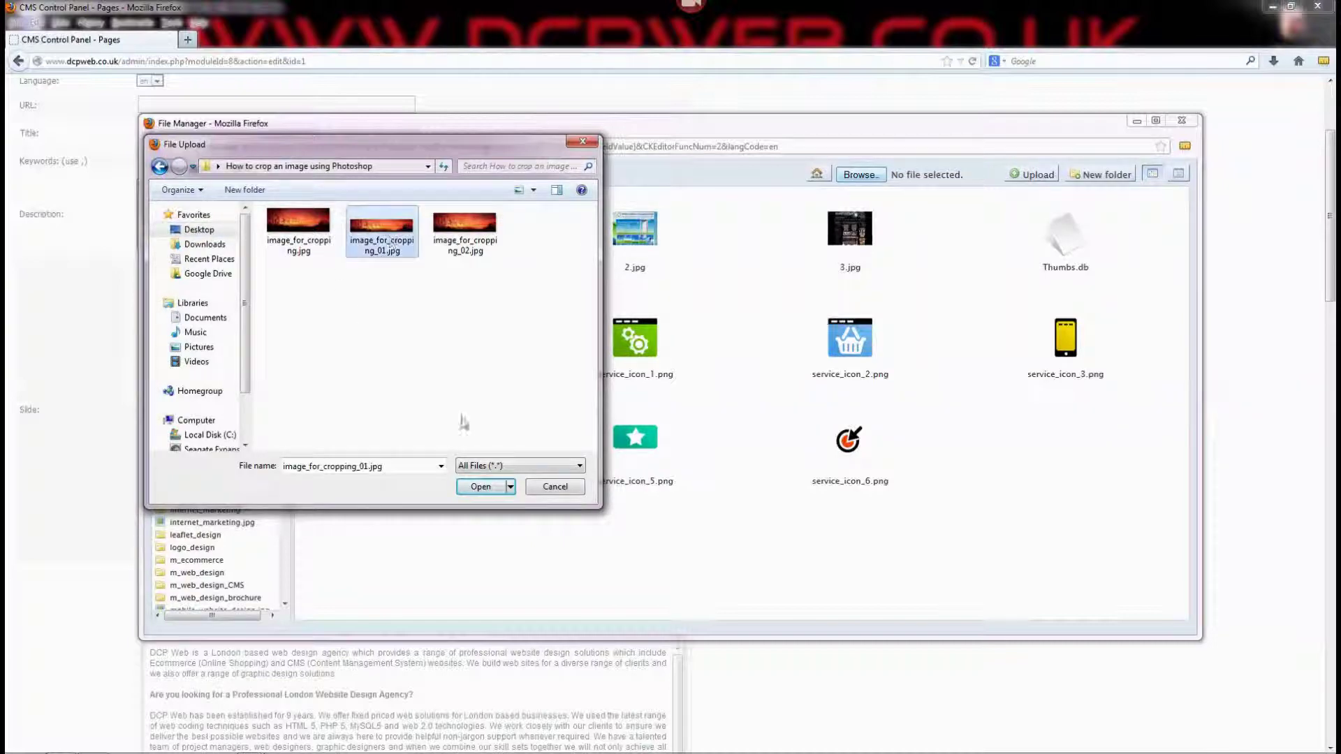
pyautogui.click(482, 486)
pyautogui.click(1032, 175)
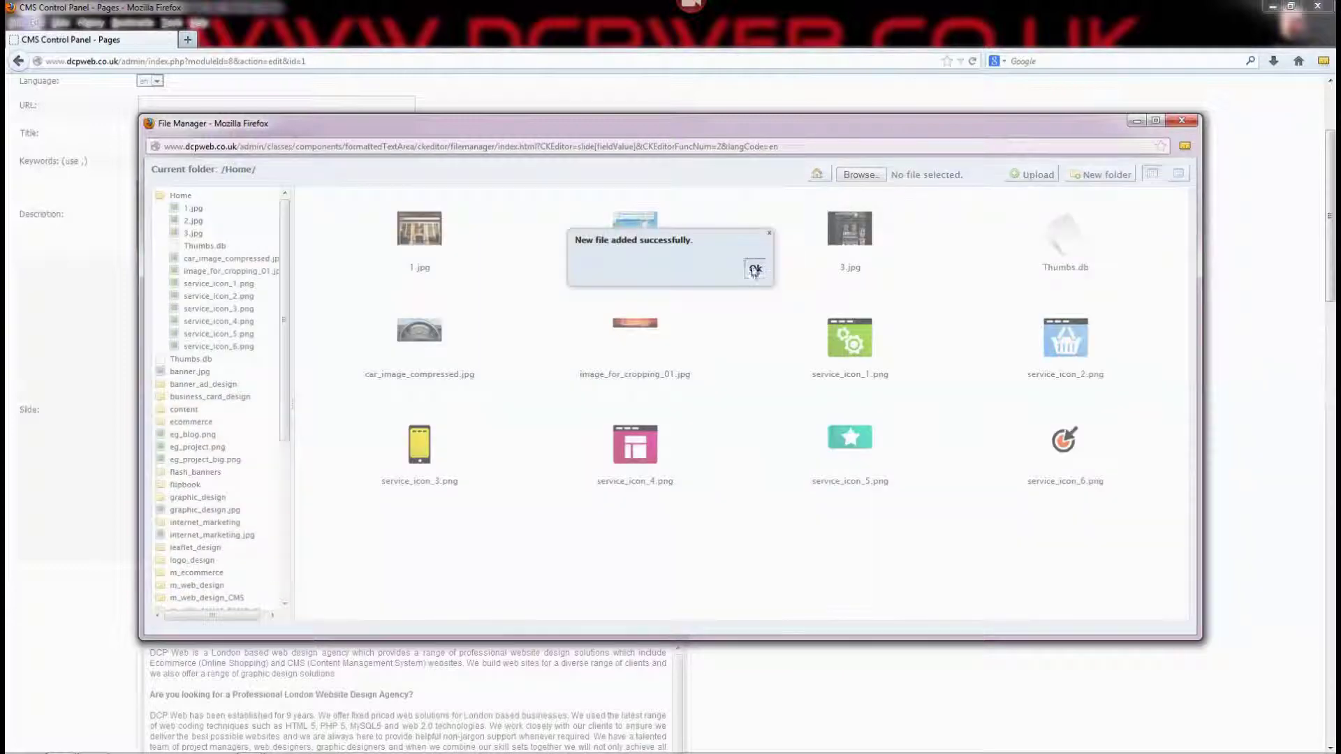
pyautogui.click(755, 268)
# Step: Upload image_for_cropping_02.jpg from the same local folder to the server's Home folder
pyautogui.click(860, 174)
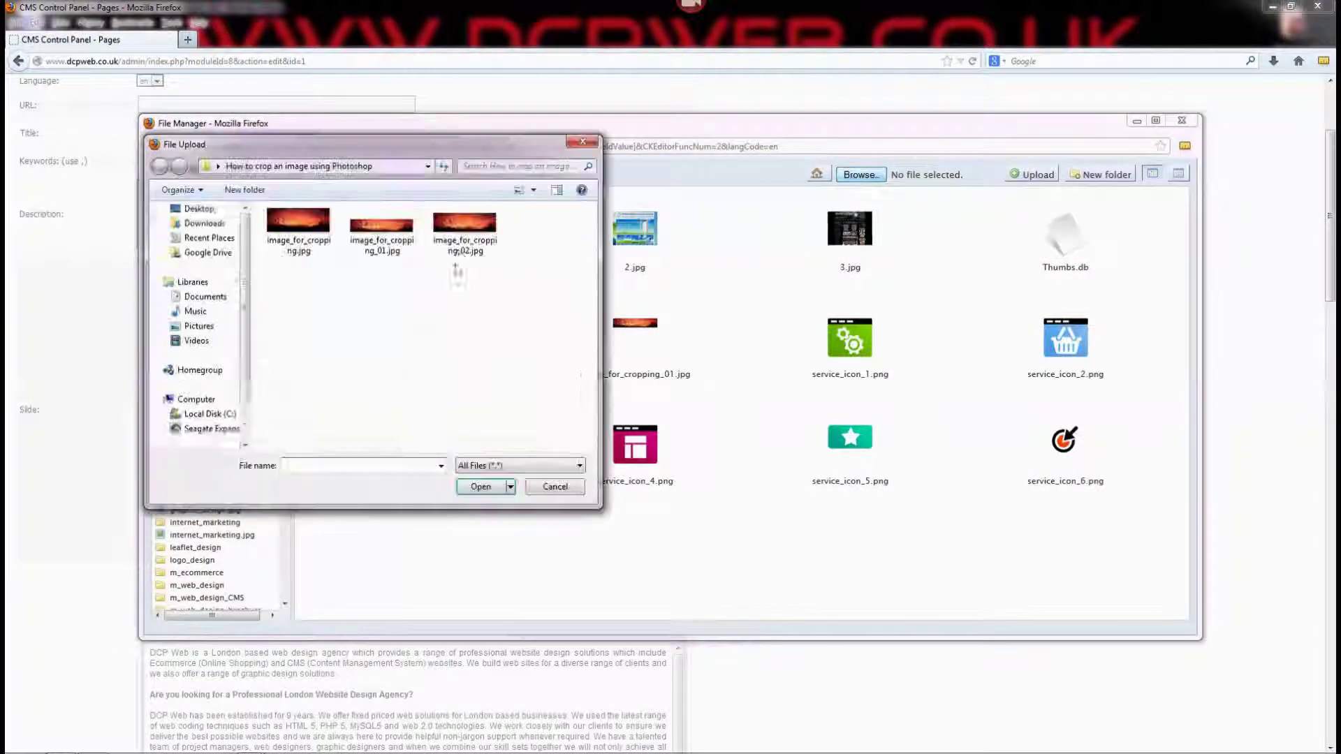
pyautogui.click(464, 227)
pyautogui.click(481, 486)
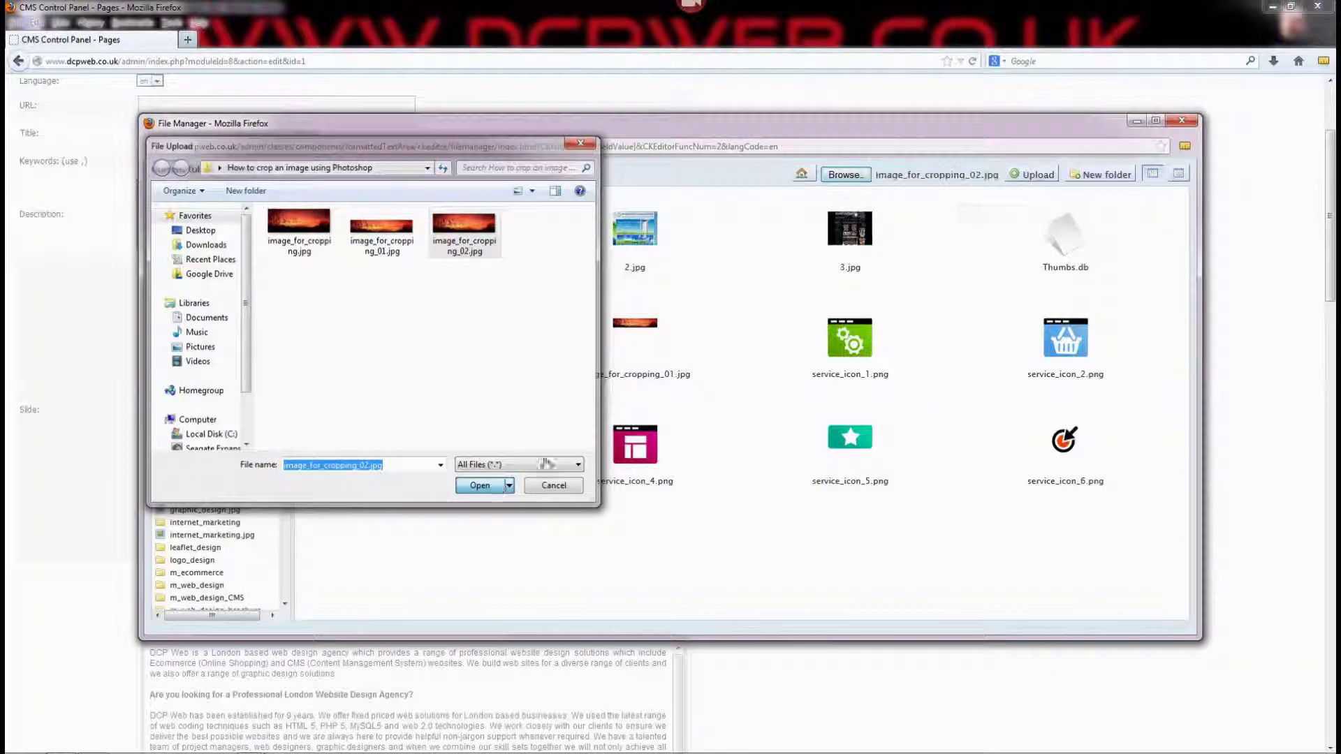
pyautogui.click(1034, 175)
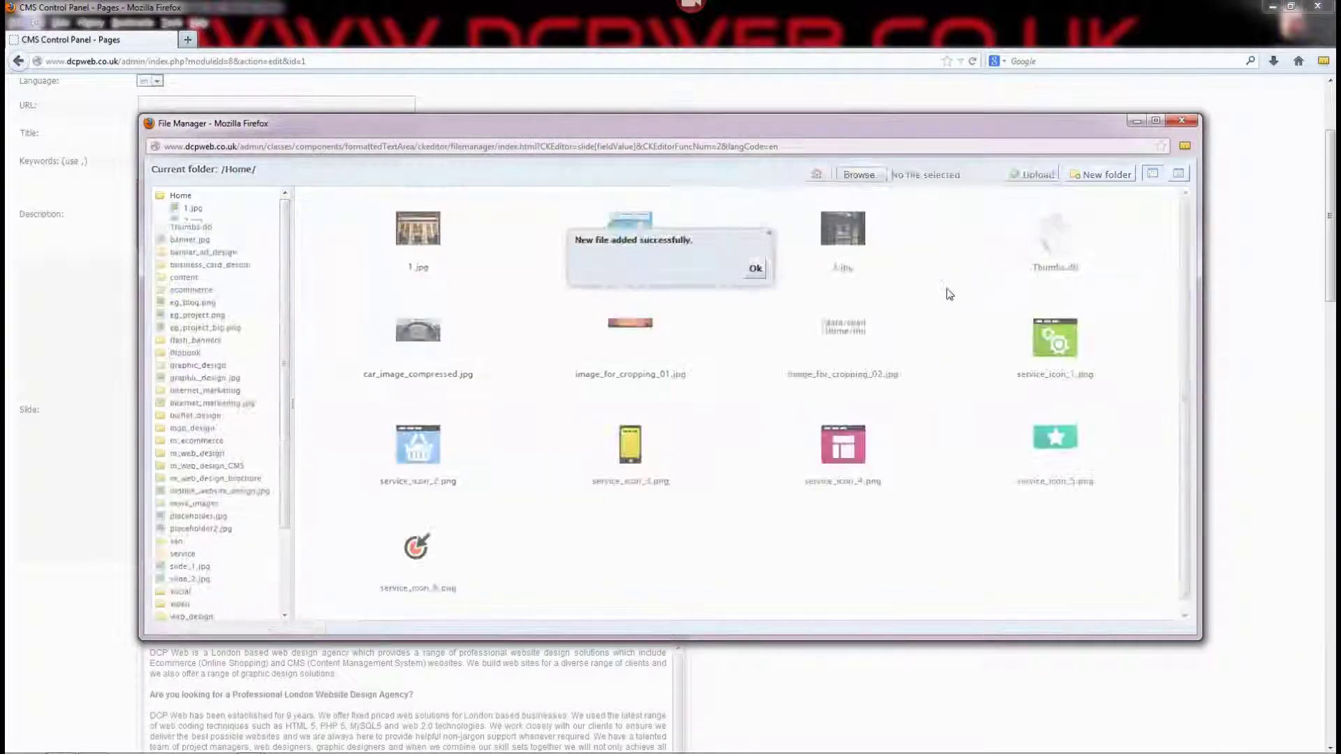
pyautogui.click(755, 268)
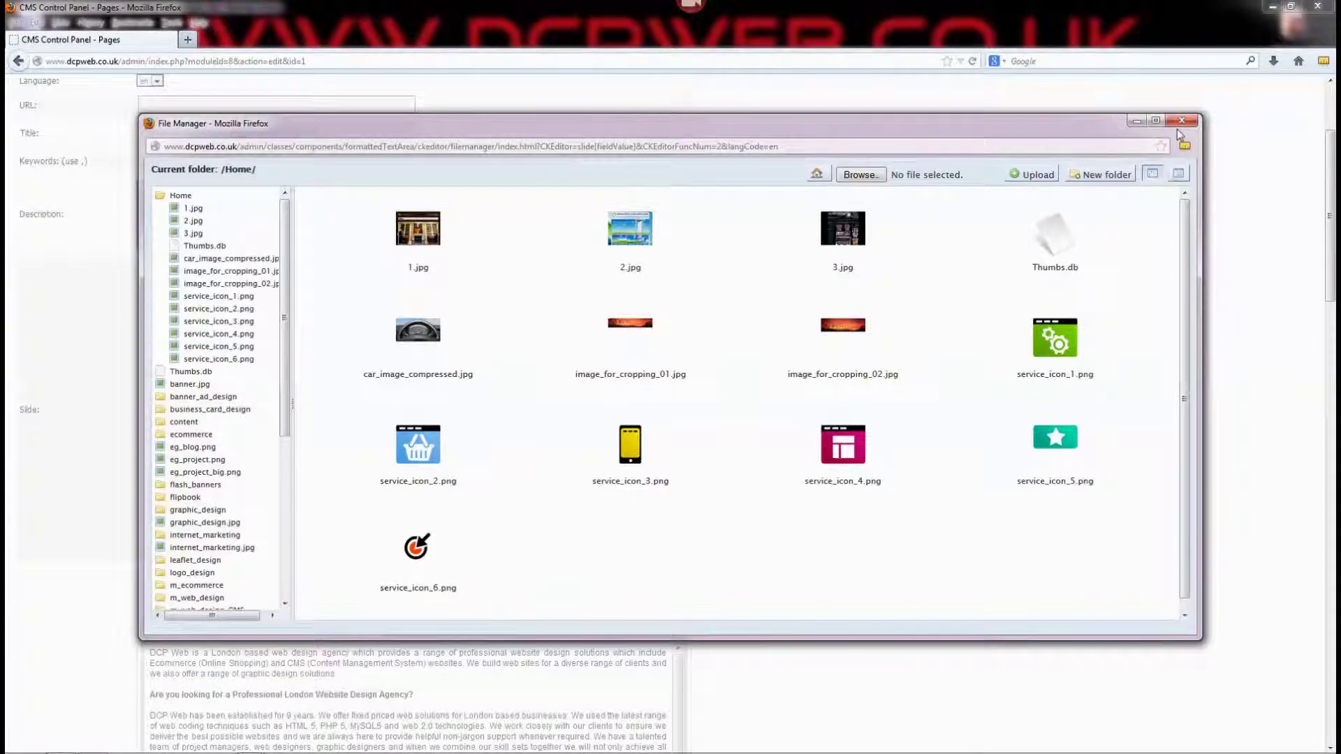
# Step: Choose image_for_cropping_01.jpg as the banner's source, copy its URL, and close the image properties without applying the change
pyautogui.click(600, 364)
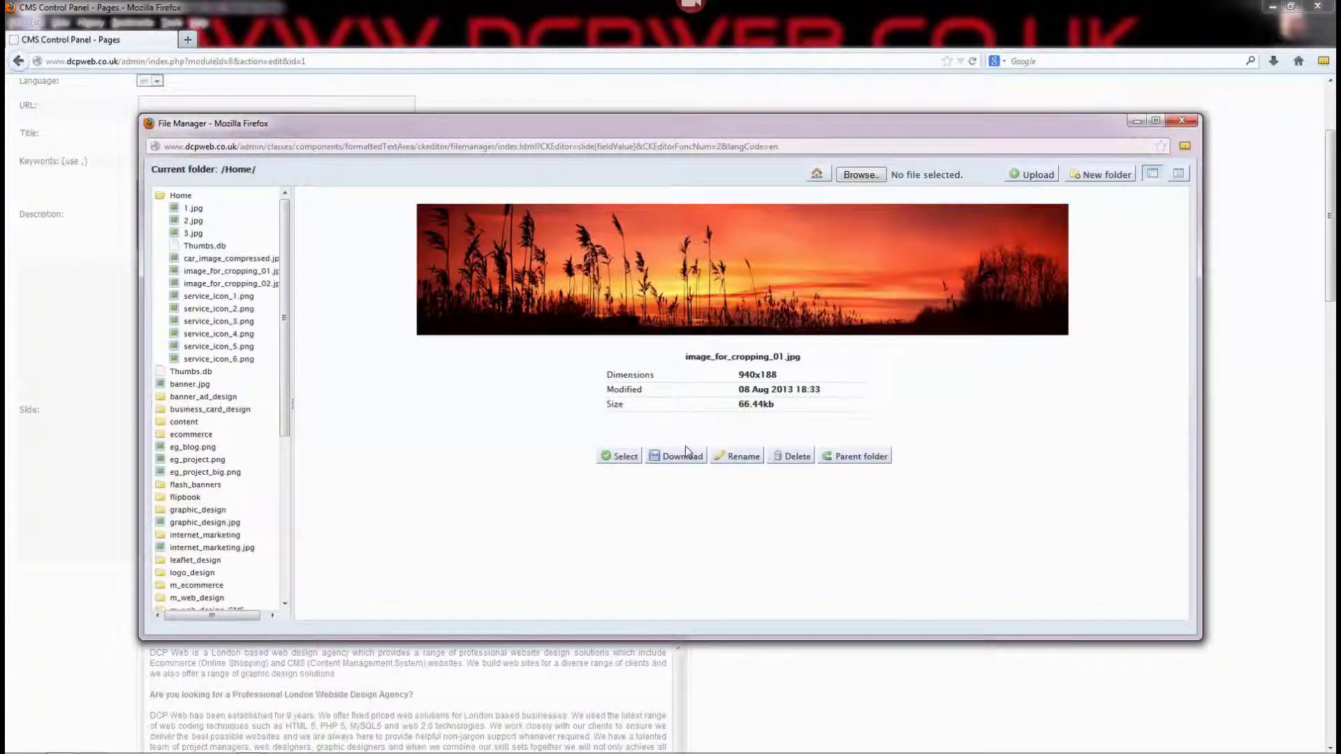
pyautogui.click(621, 457)
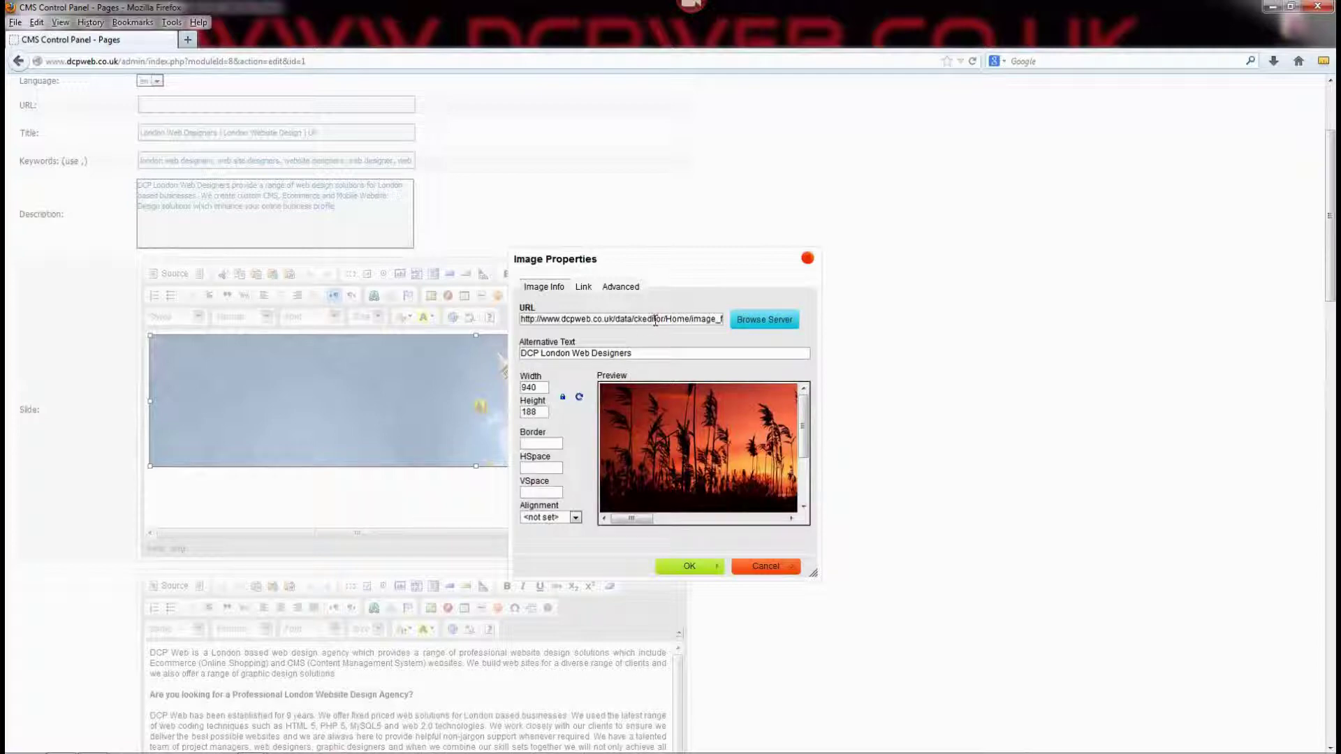
pyautogui.tripleClick(613, 321)
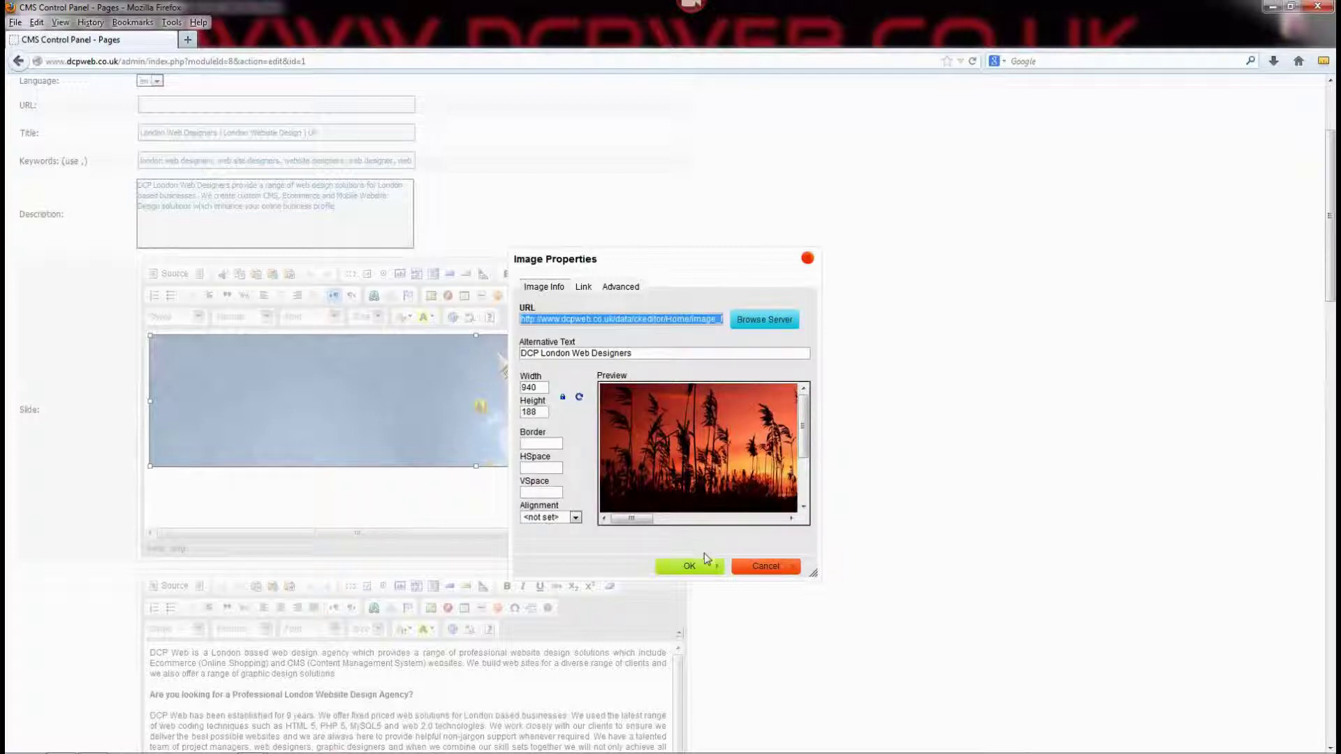
pyautogui.click(772, 568)
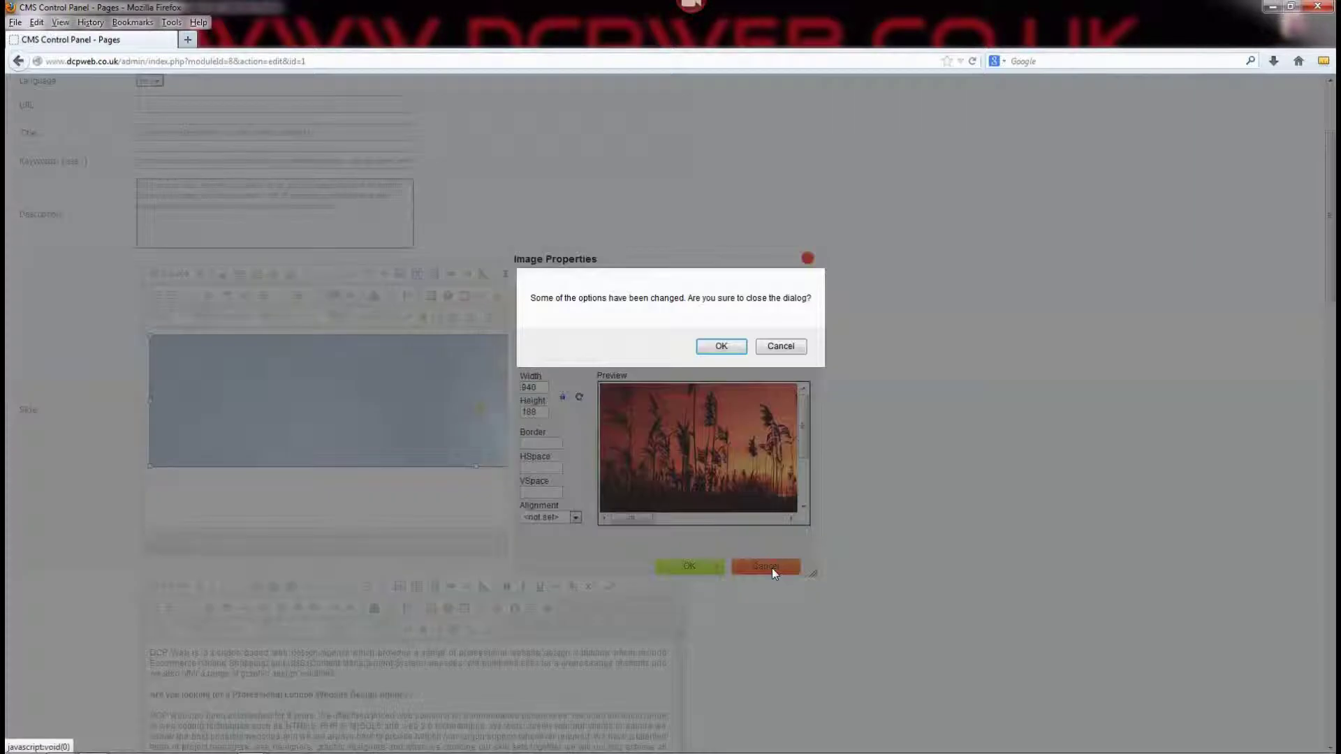
pyautogui.click(720, 346)
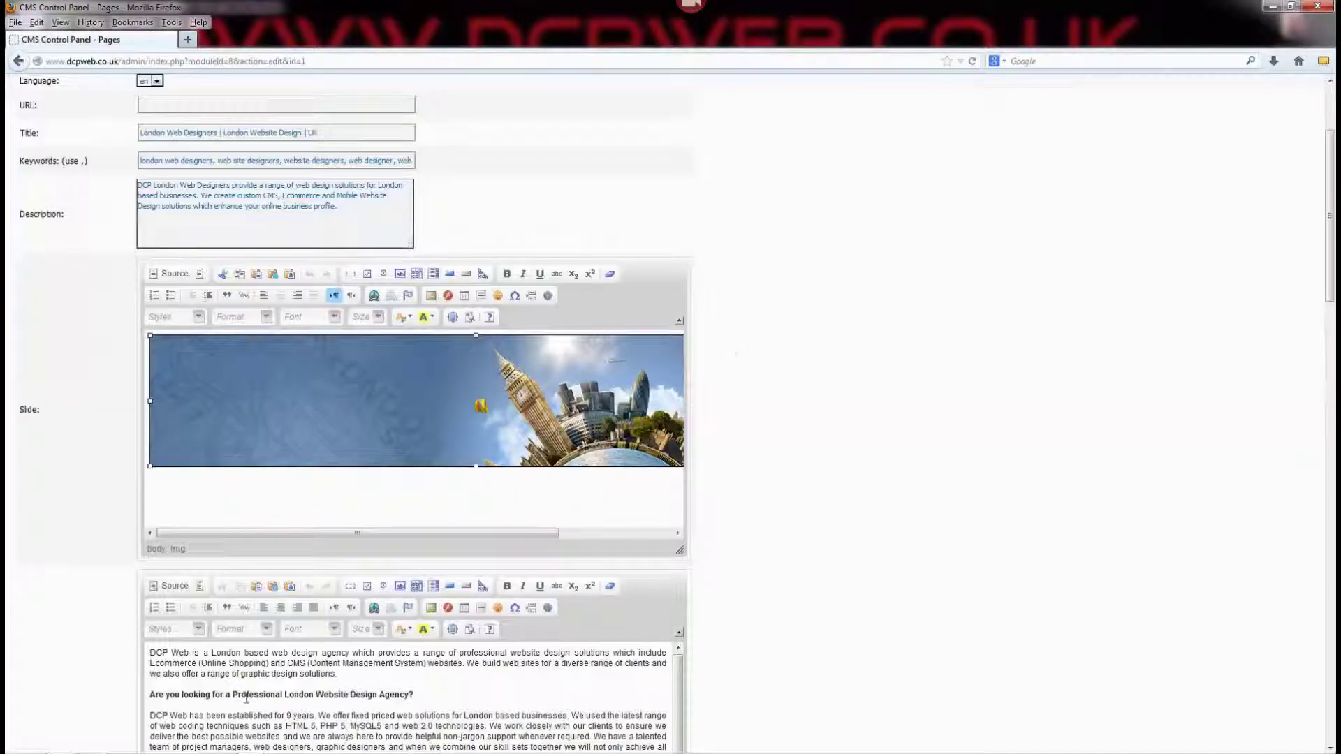
# Step: Paste the copied image URL below the dimensions in the Notepad note and widen the window to fit it on one line
pyautogui.click(23, 743)
pyautogui.click(93, 743)
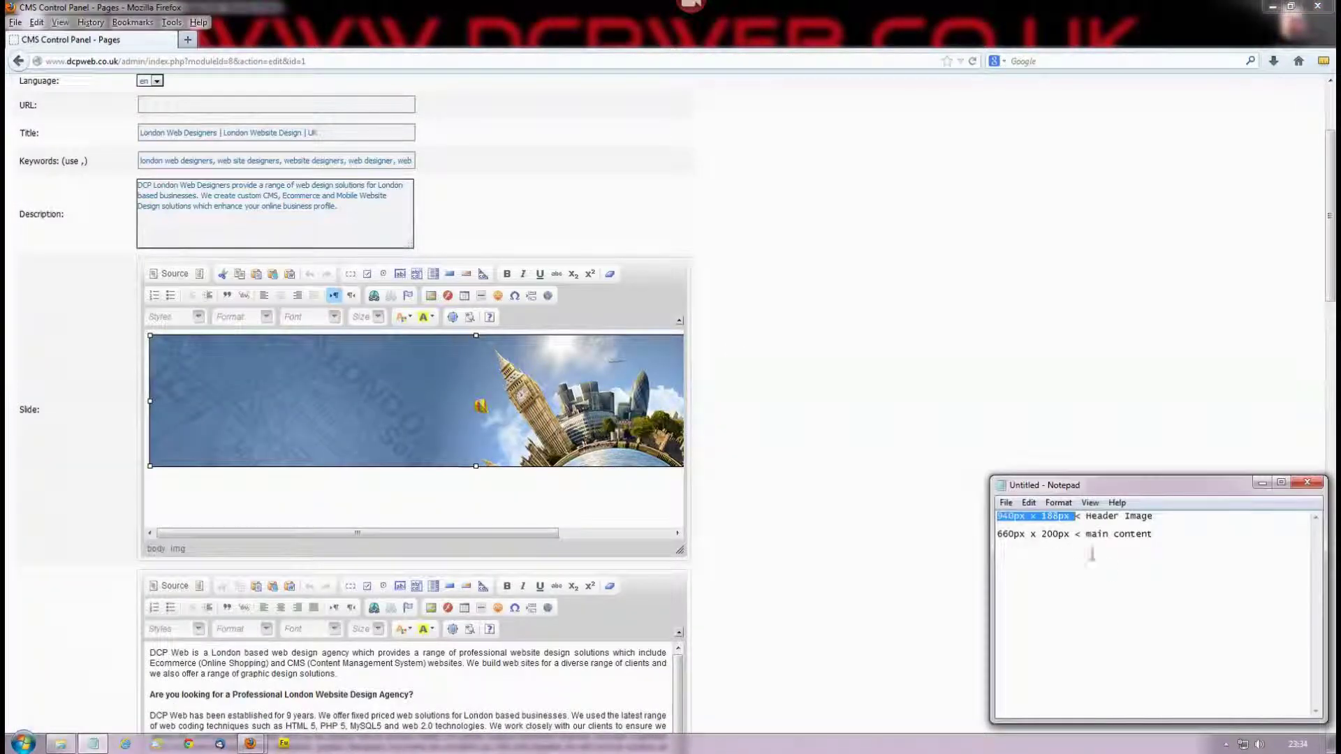
pyautogui.click(1169, 545)
pyautogui.write('http://www.dcpweb.co.uk/data/ckeditor/Home/image_for_scrolling_01.jpg')
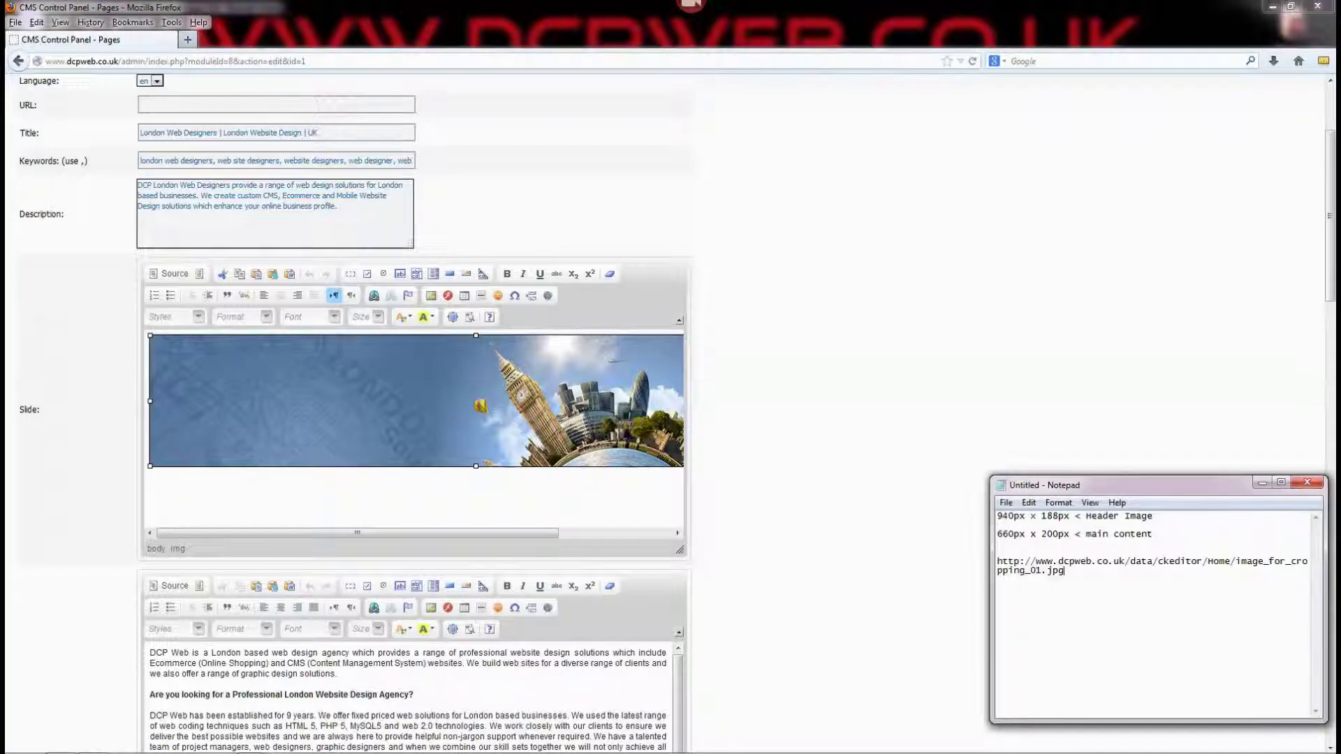
pyautogui.moveTo(992, 554); pyautogui.dragTo(886, 554)
# Step: Show the Slide field's HTML source in Firefox and duplicate its img tag below the original, separated by a blank line
pyautogui.click(175, 285)
pyautogui.click(171, 274)
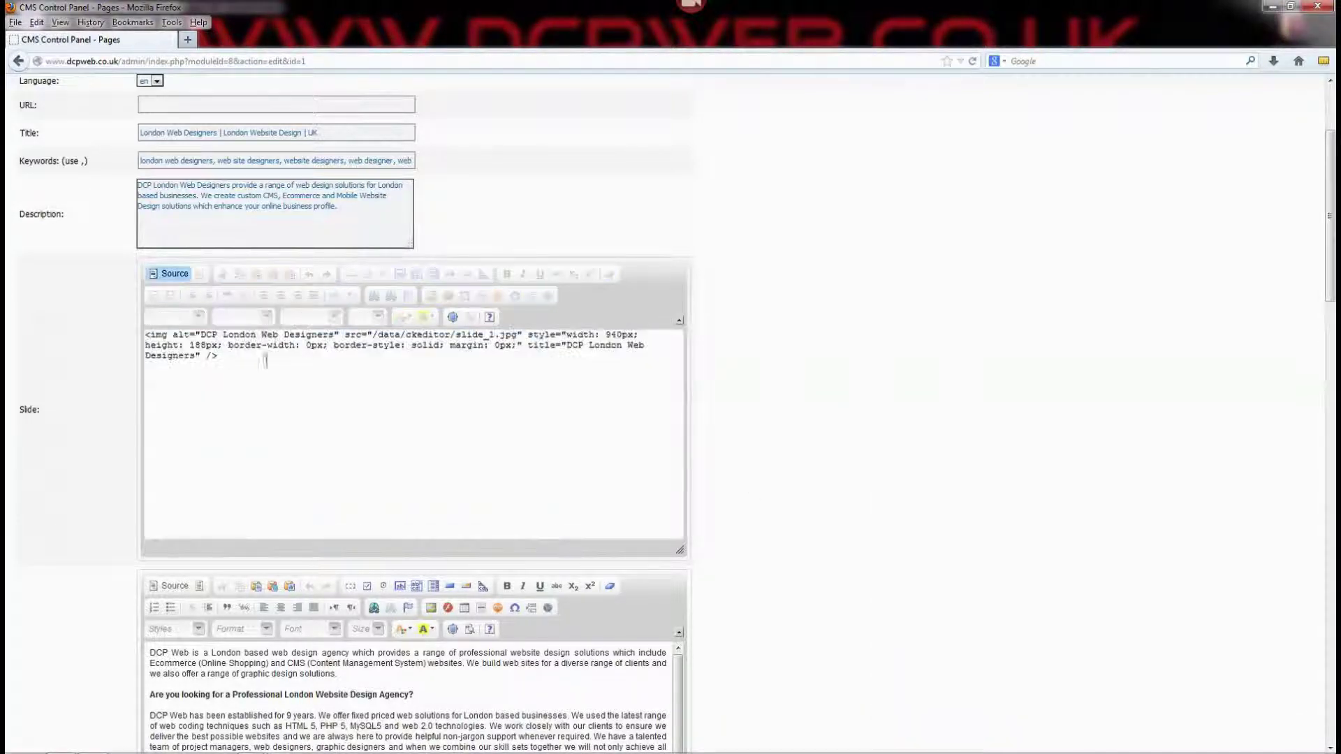
pyautogui.hotkey('ctrl', 'a')
pyautogui.hotkey('ctrl', 'c')
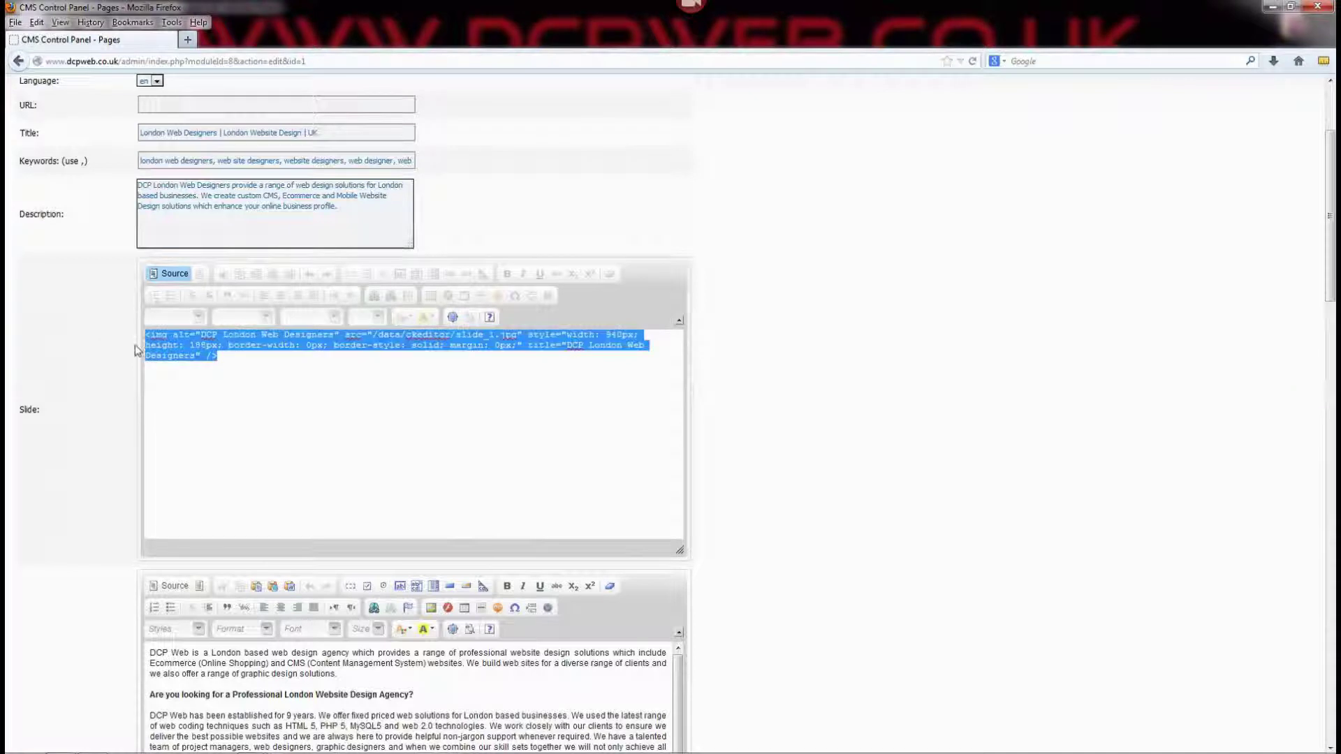
pyautogui.click(228, 358)
pyautogui.press('Return')
pyautogui.press('Return')
pyautogui.hotkey('ctrl', 'v')
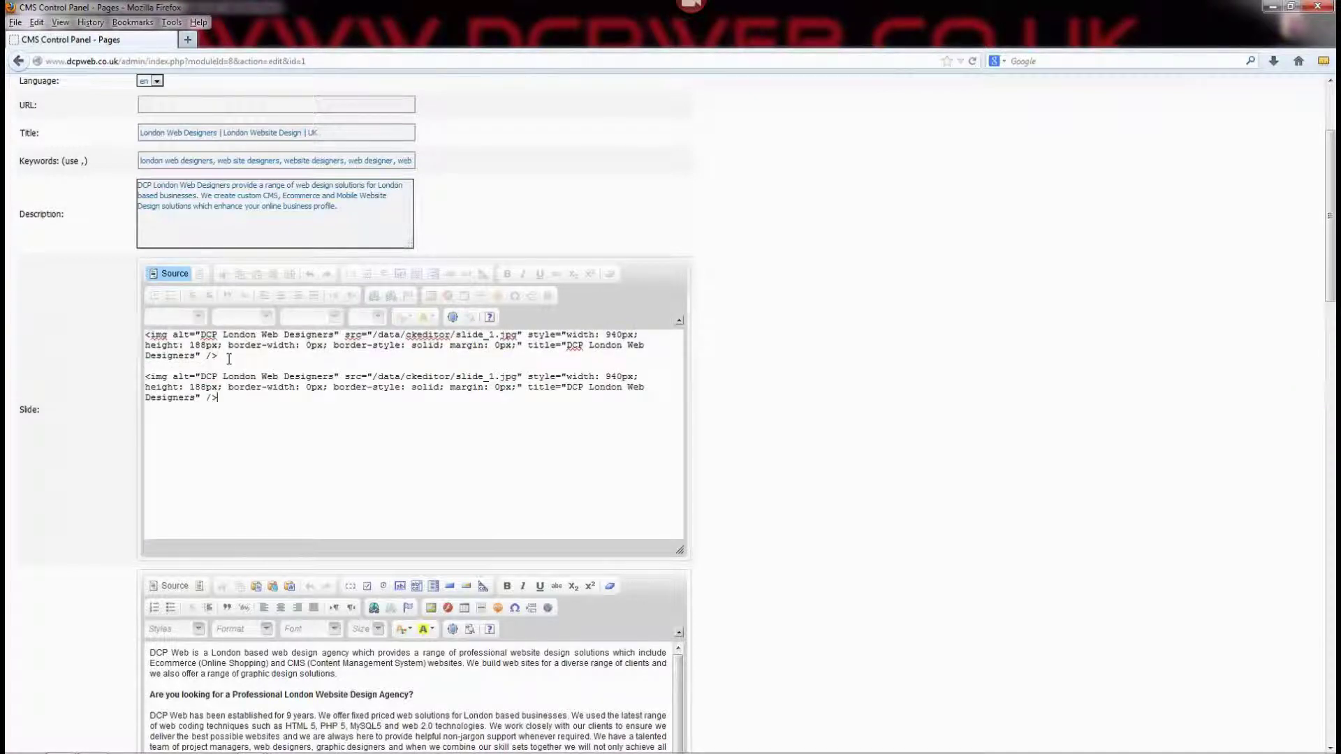
# Step: Replace slide_1.jpg in the second img tag with Home/image_for_cropping_01.jpg from the Notepad URL and return the Slide field to visual view
pyautogui.press('super')
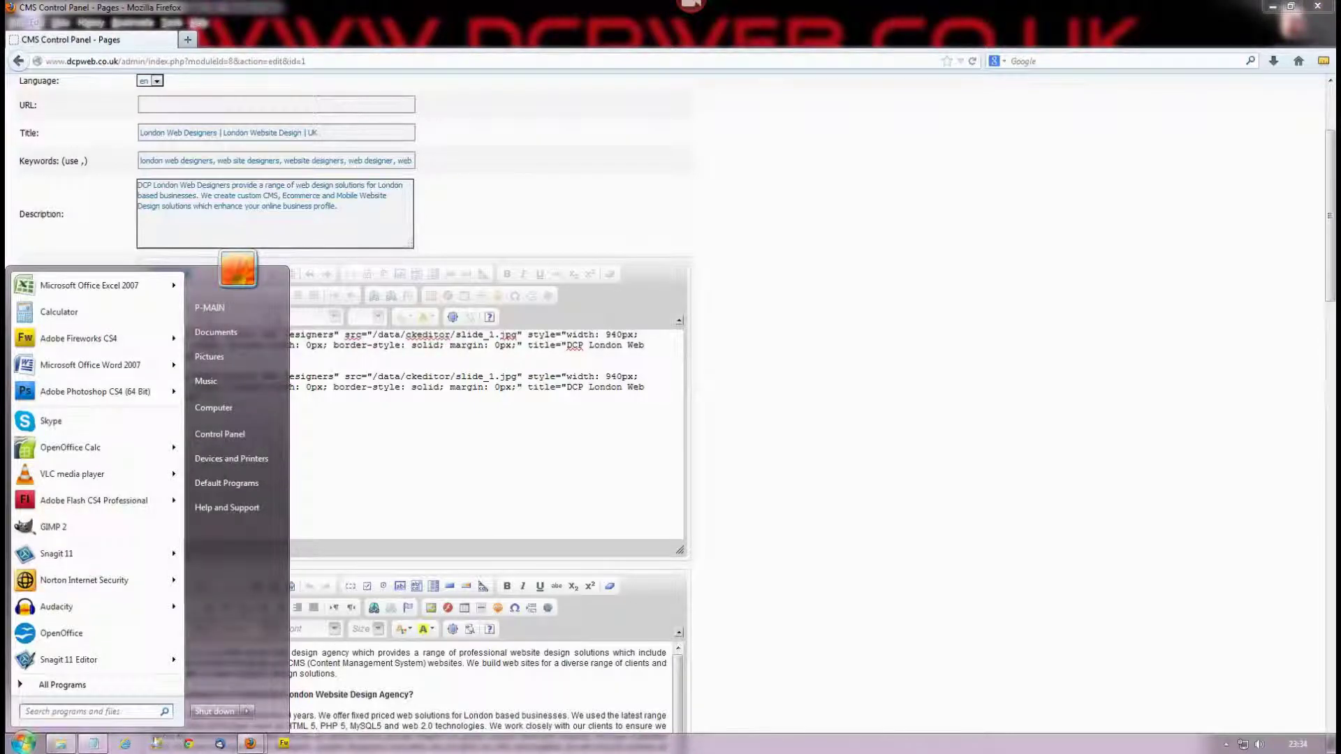
pyautogui.click(91, 745)
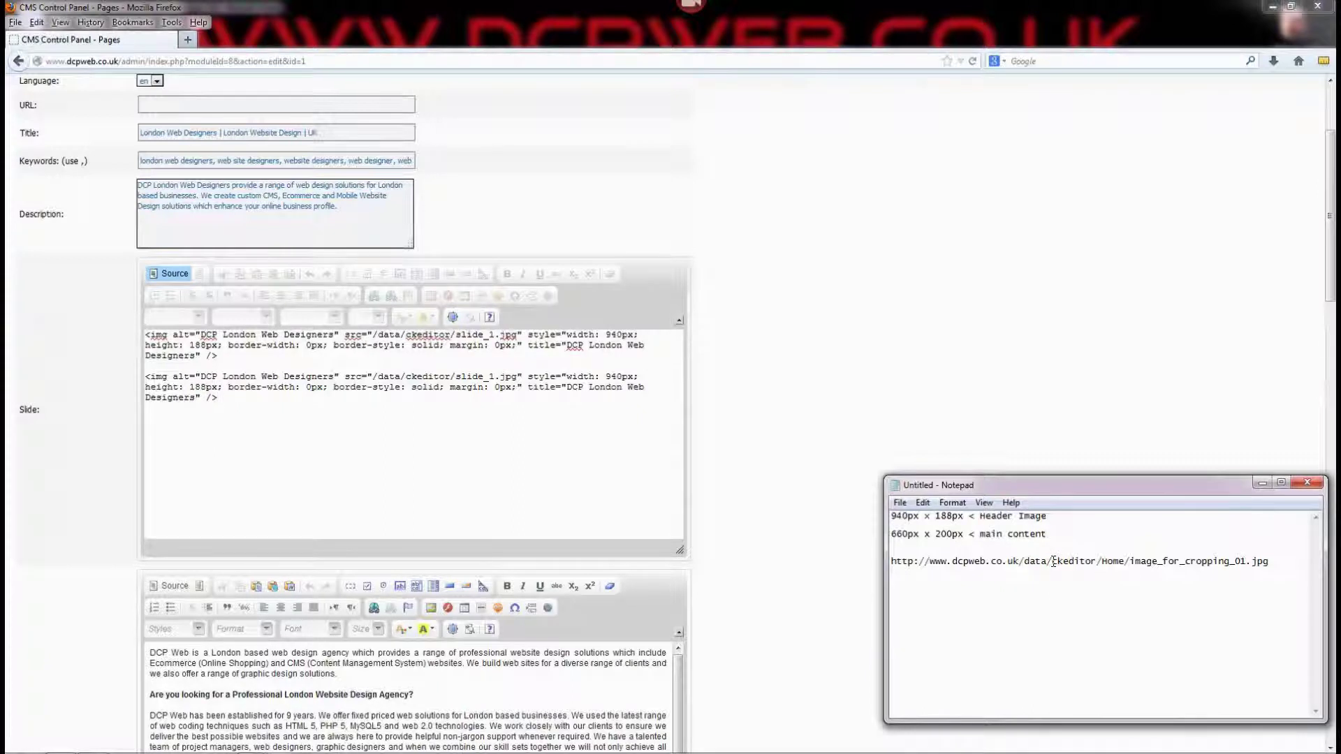
pyautogui.moveTo(1101, 562); pyautogui.dragTo(1261, 559)
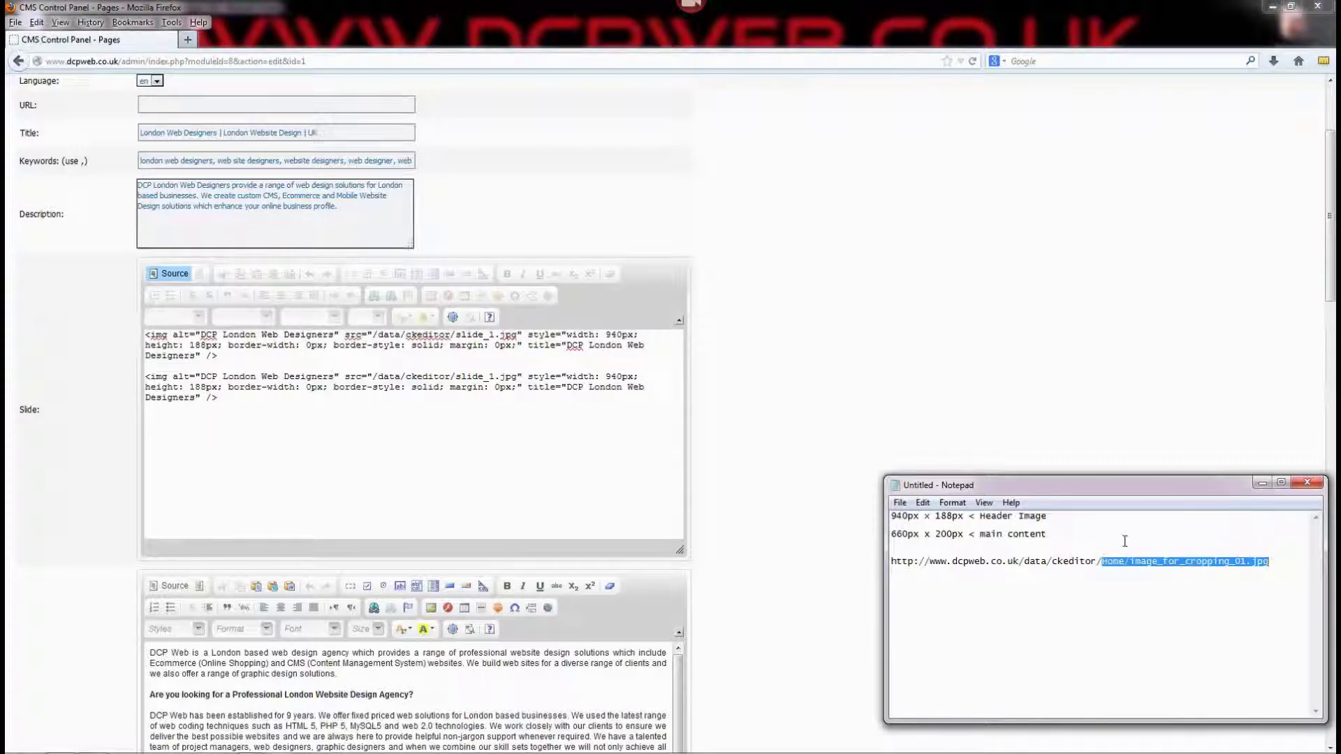
pyautogui.click(455, 378)
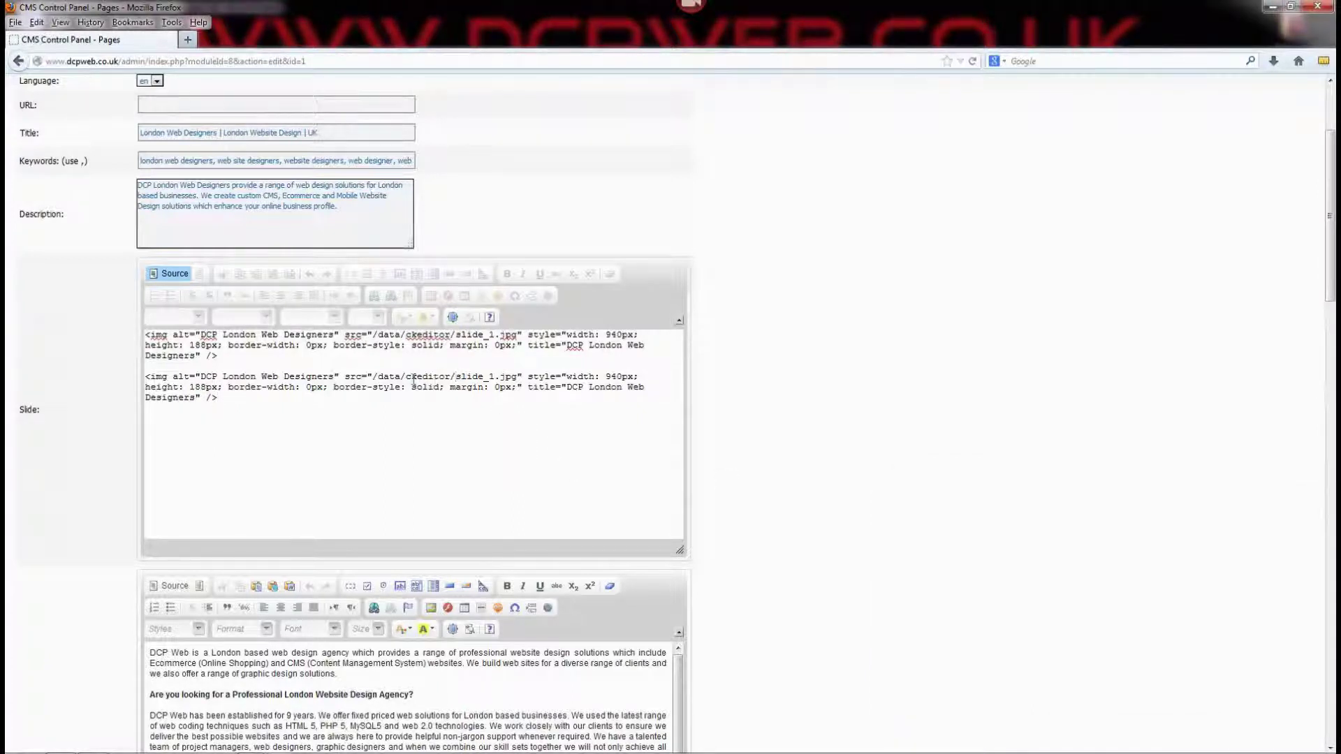
pyautogui.moveTo(455, 378); pyautogui.dragTo(518, 378)
pyautogui.write('Home/image_for_cropping_01.jpg')
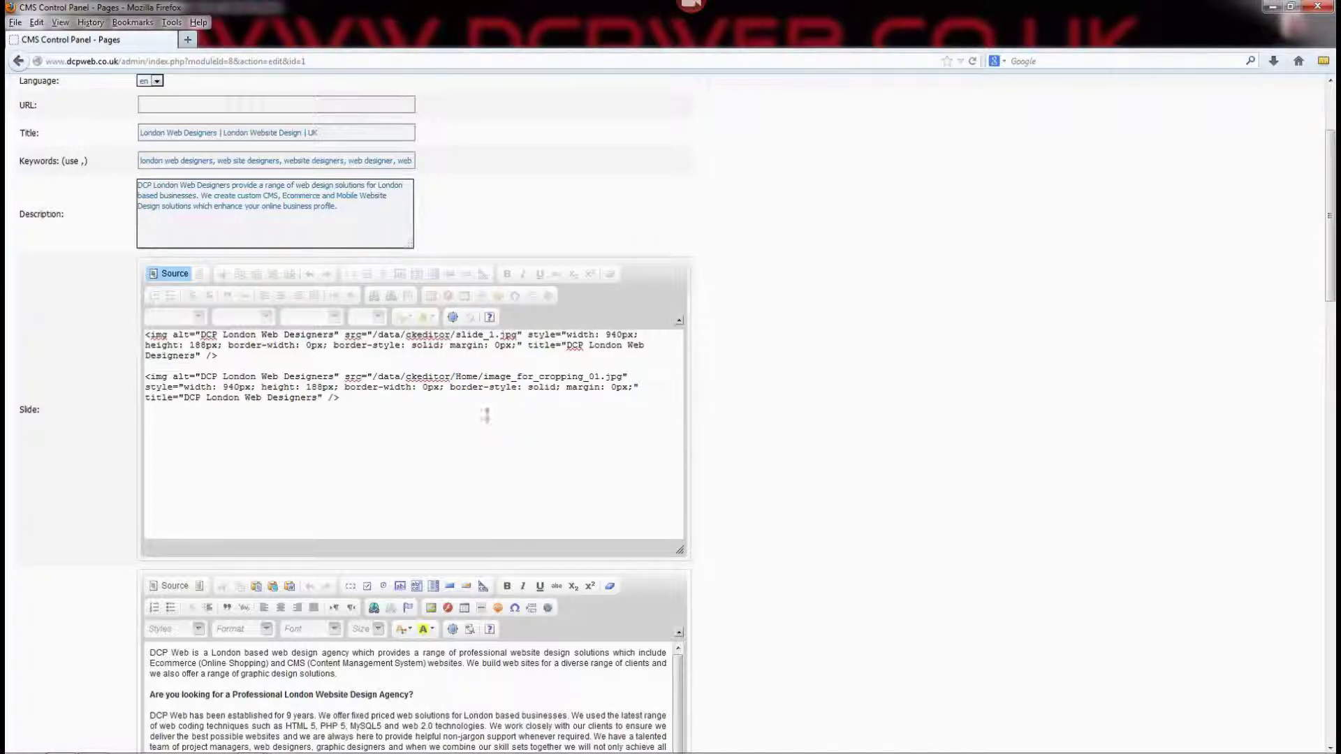
pyautogui.click(171, 274)
pyautogui.scroll(-2, 375, 369)
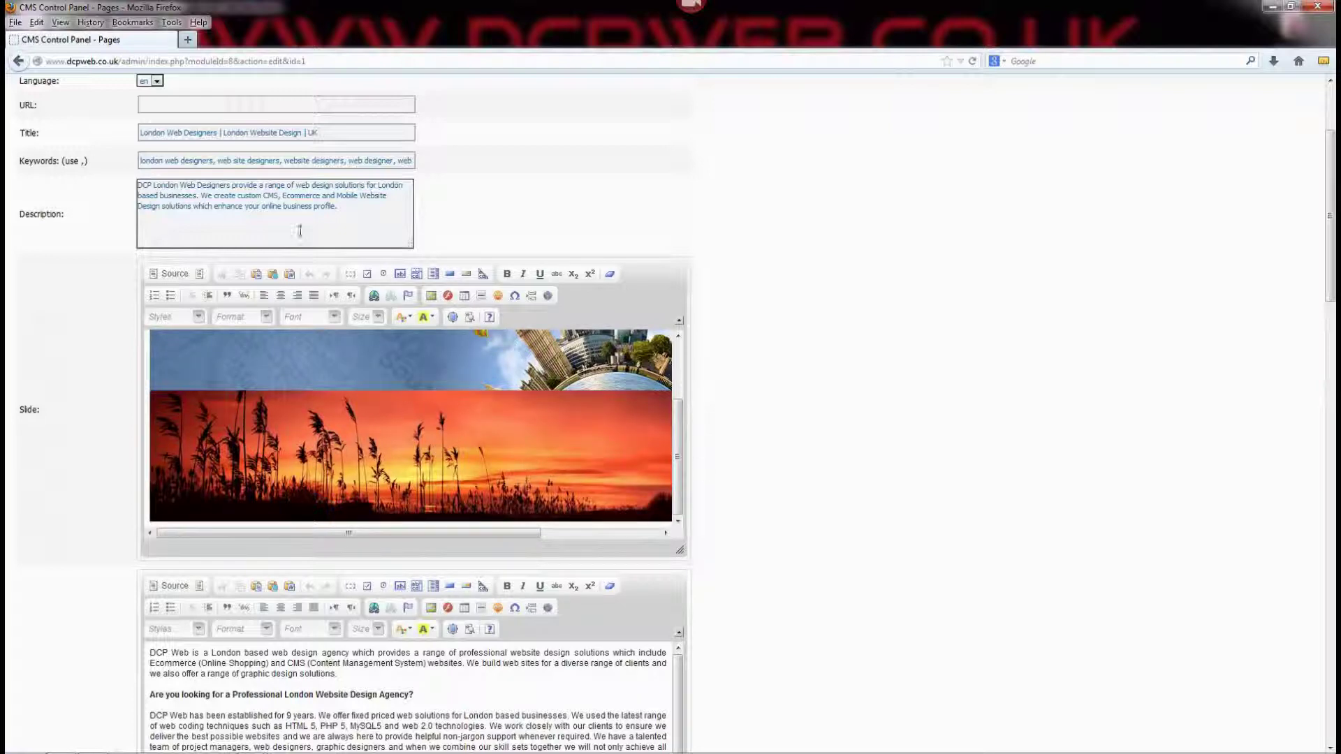
# Step: Add an empty paragraph after the introductory paragraph in the Content field
pyautogui.scroll(-5, 727, 559)
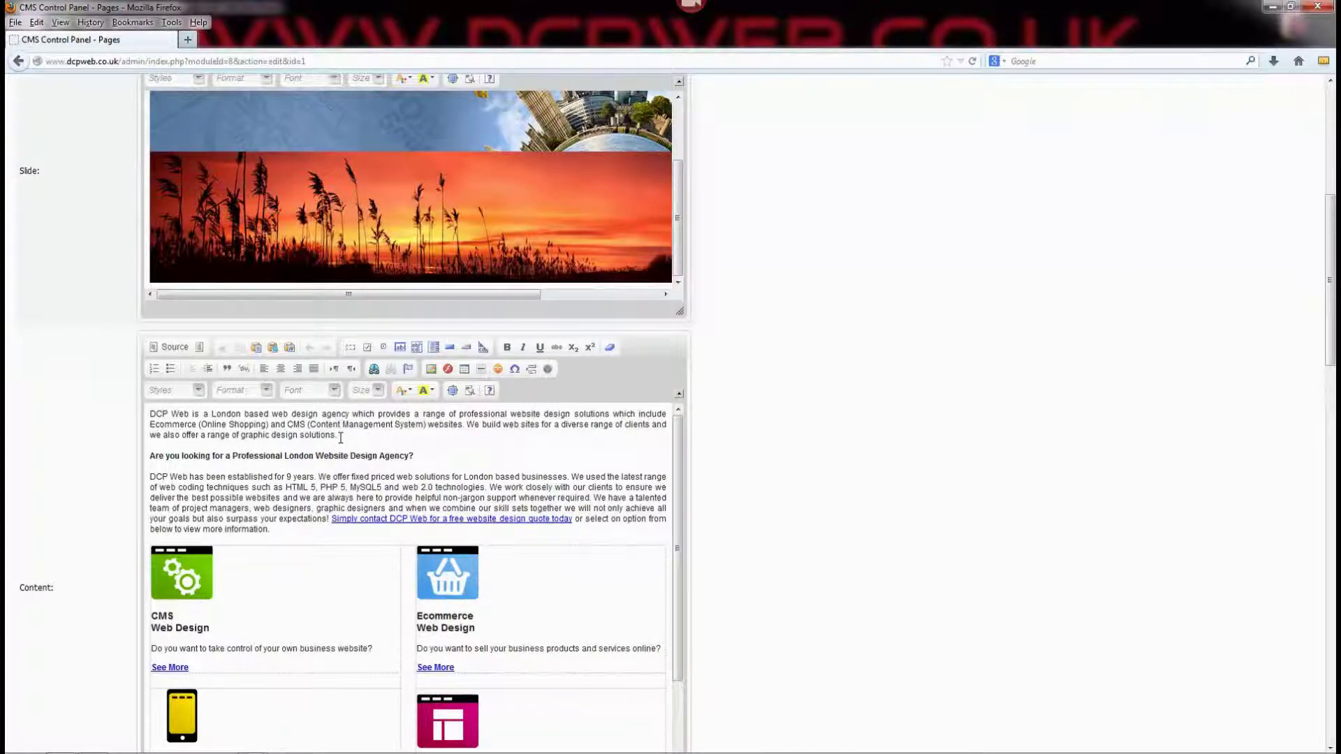
pyautogui.click(342, 437)
pyautogui.press('Return')
pyautogui.press('Return')
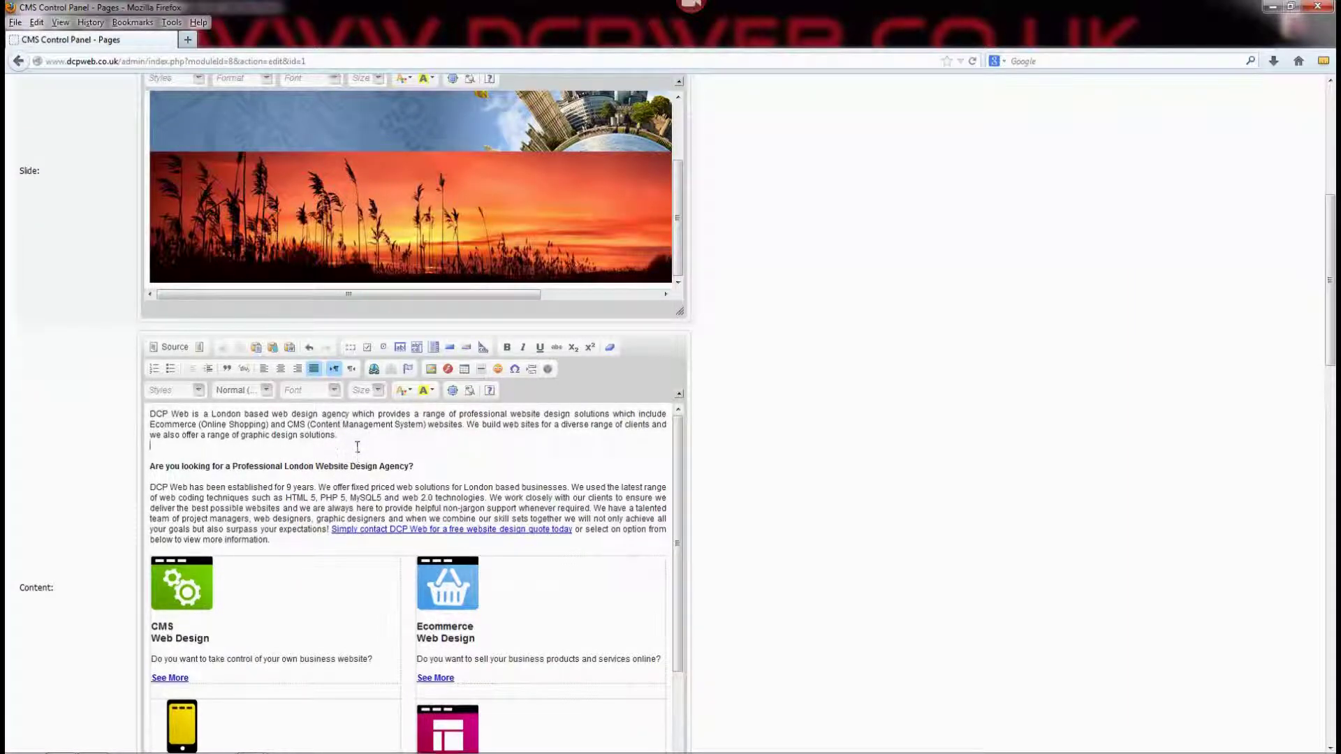
pyautogui.scroll(1, 212, 449)
pyautogui.scroll(2, 212, 450)
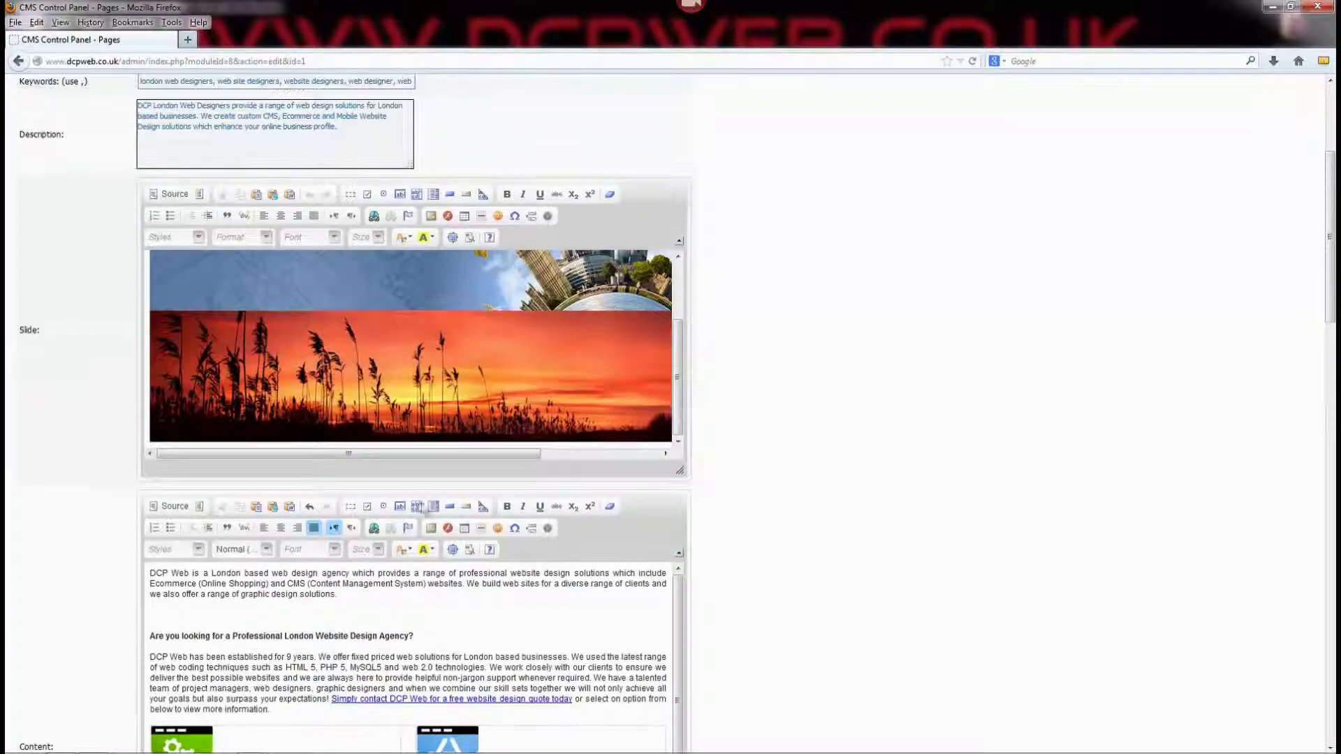
pyautogui.scroll(-4, 461, 524)
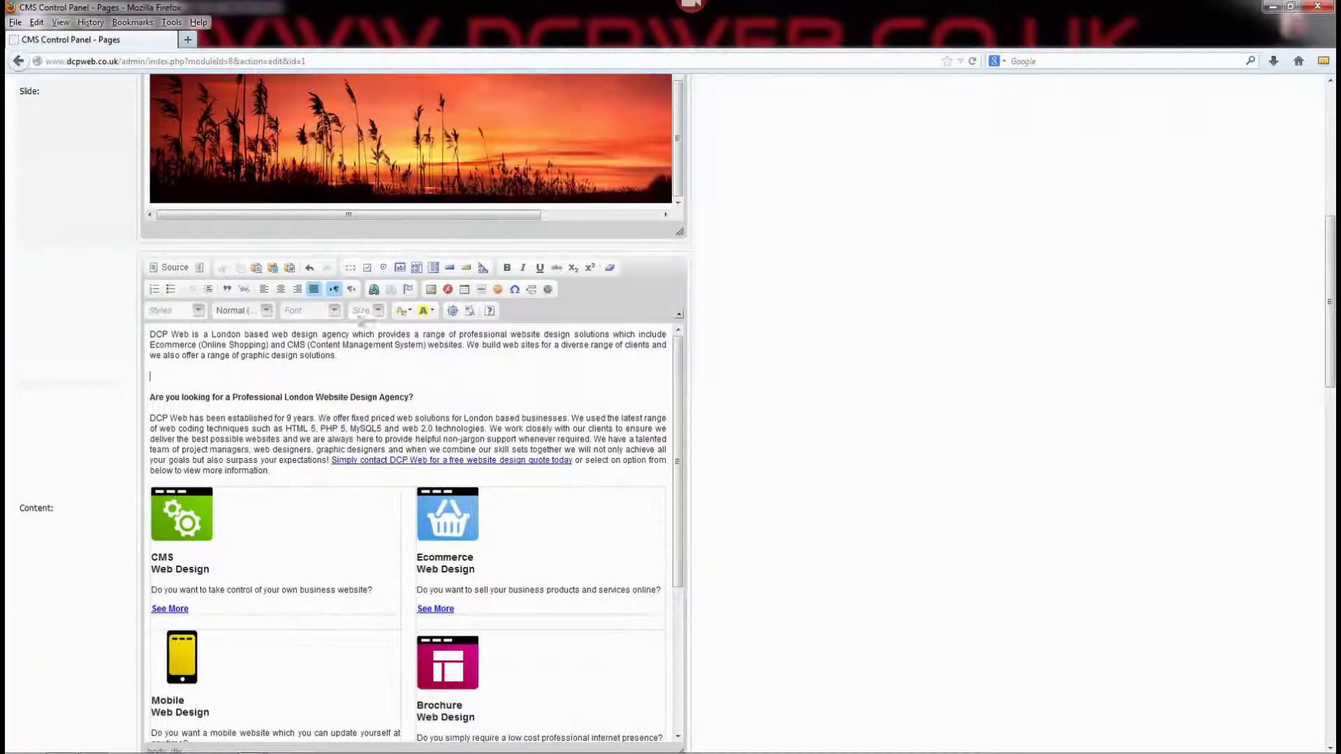
# Step: Insert image_for_cropping_02.jpg from the server's Home folder into the empty Content paragraph and save the Home Page
pyautogui.click(431, 289)
pyautogui.click(764, 322)
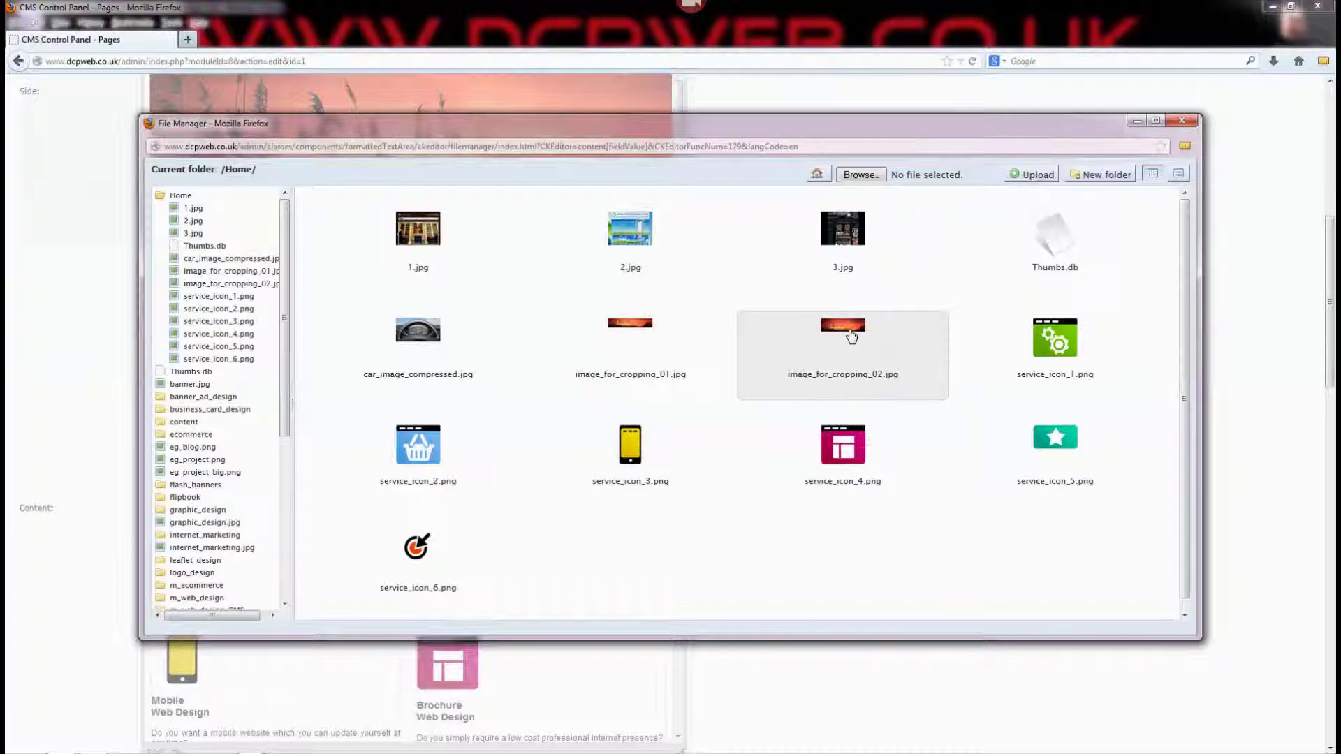
pyautogui.click(852, 338)
pyautogui.click(621, 465)
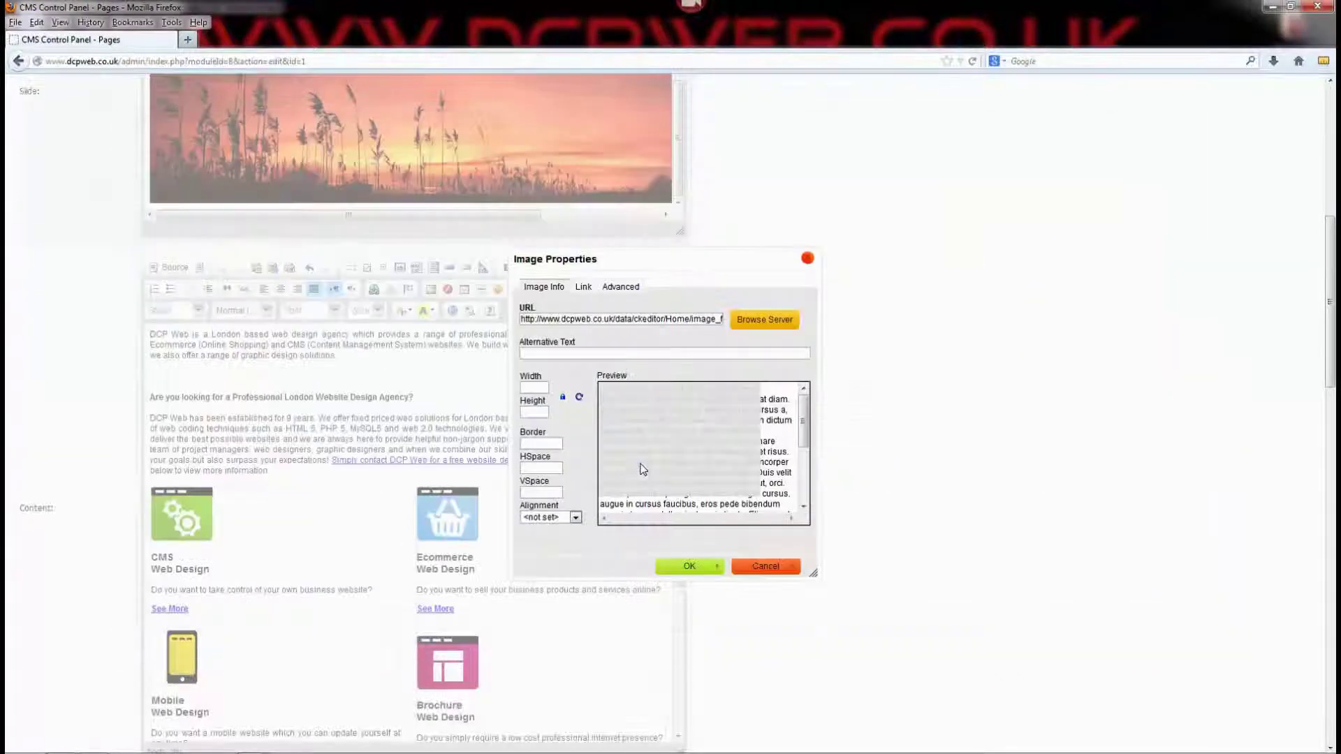
pyautogui.click(695, 562)
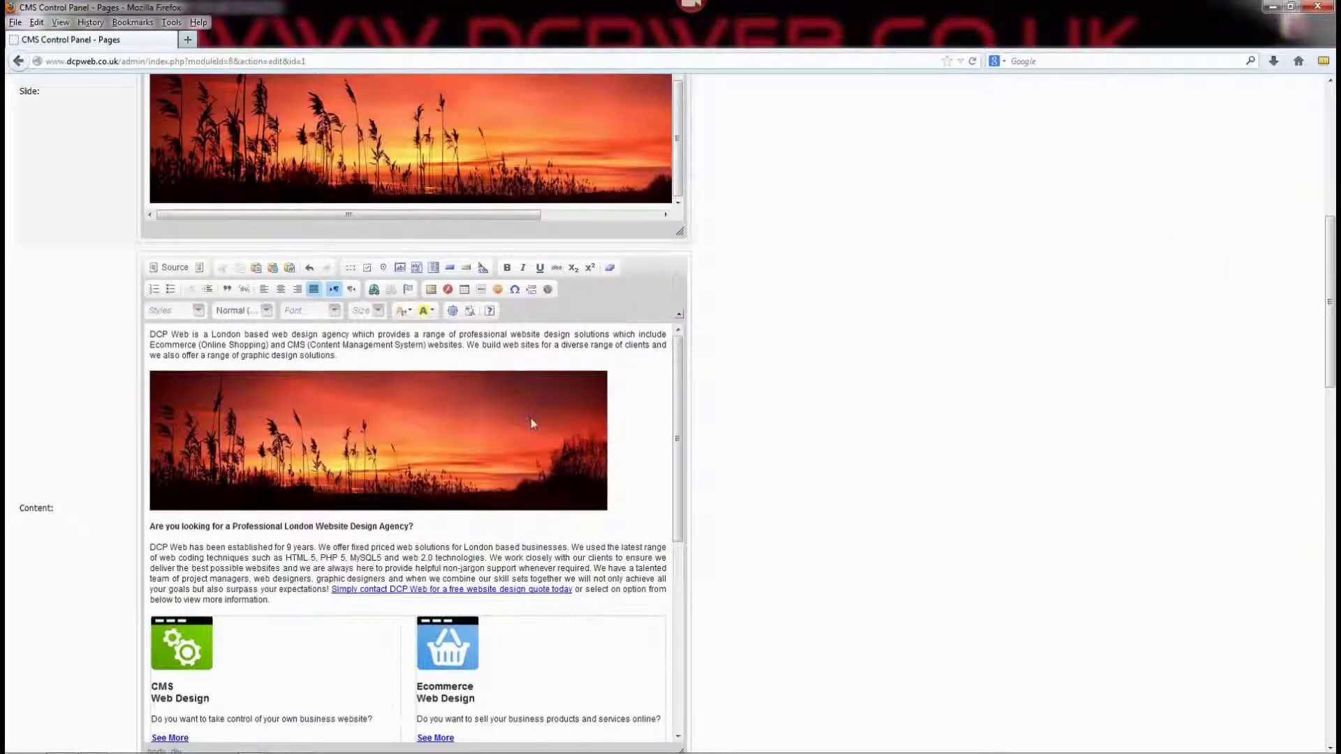
pyautogui.scroll(-15, 866, 489)
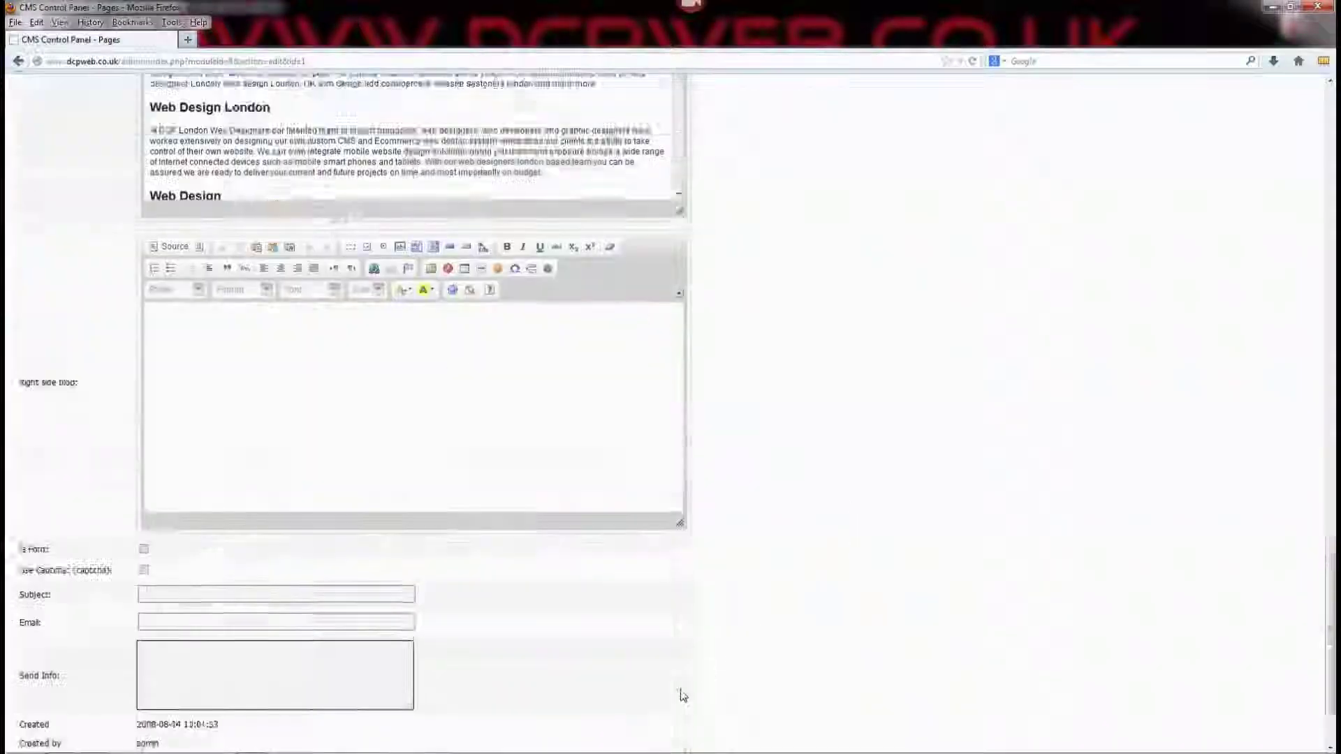
pyautogui.click(671, 741)
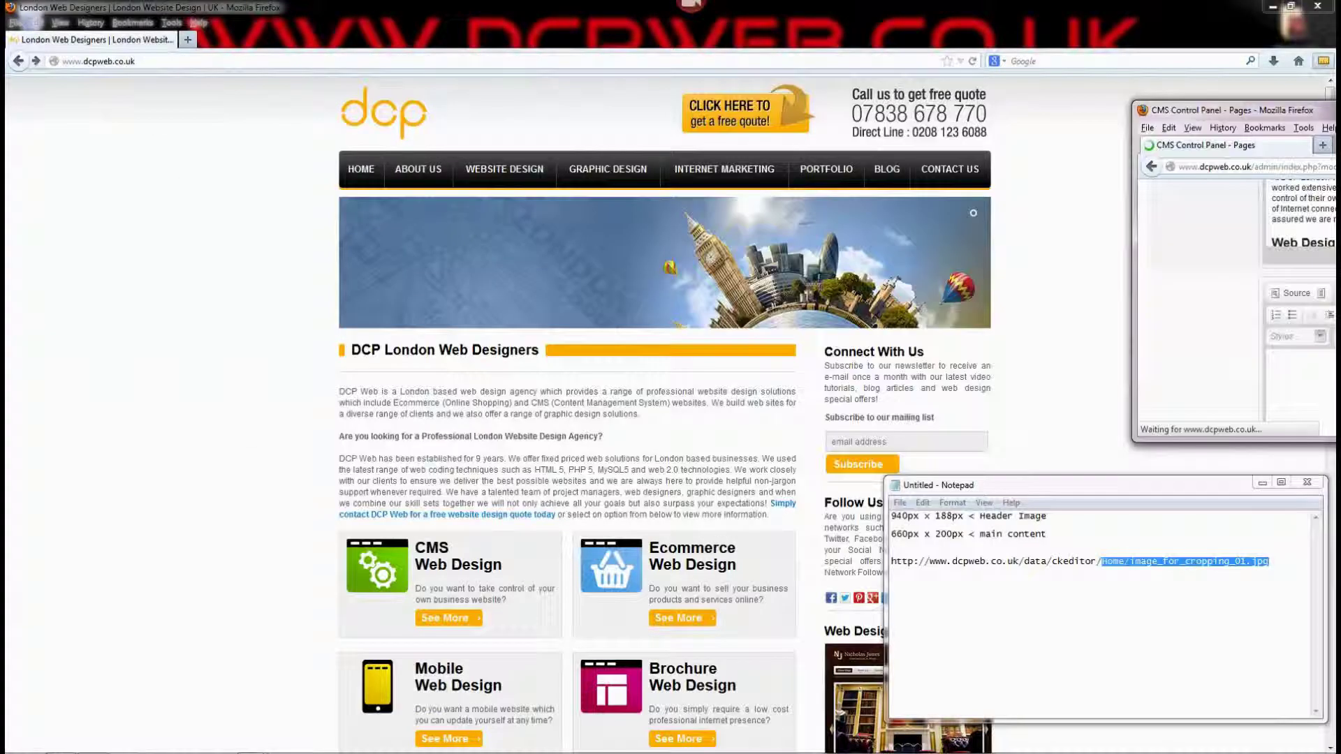